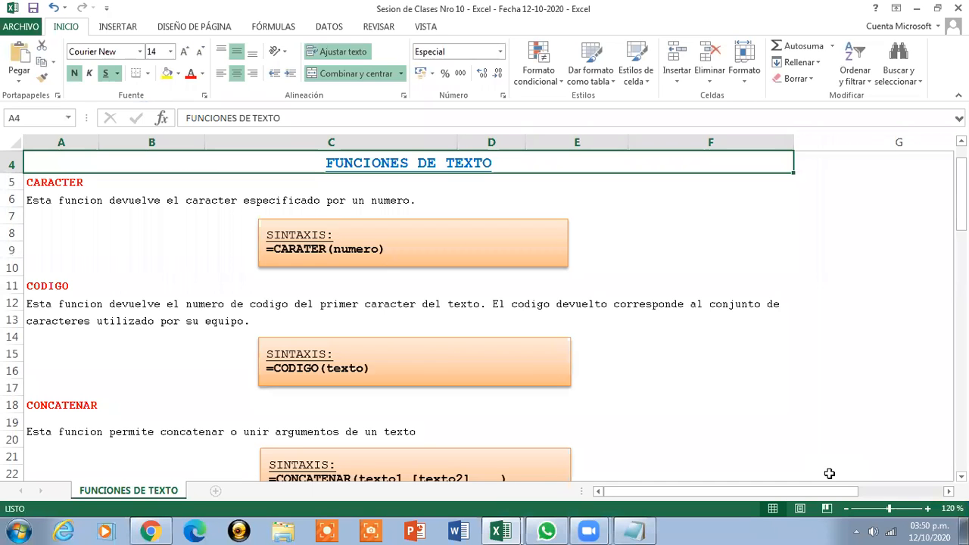
Read through the text-function descriptions and syntax boxes from CARACTER down to HALLAR
click(927, 509)
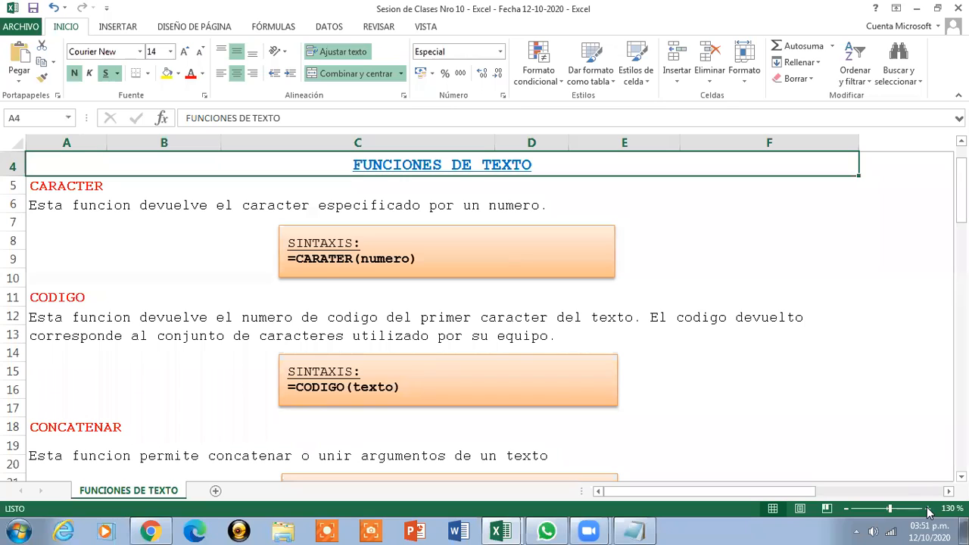
click(76, 207)
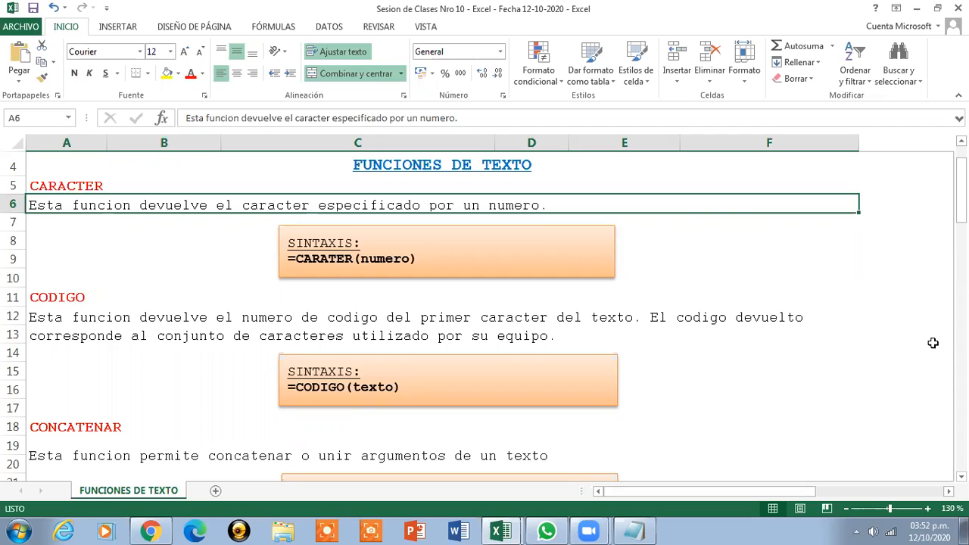
click(189, 326)
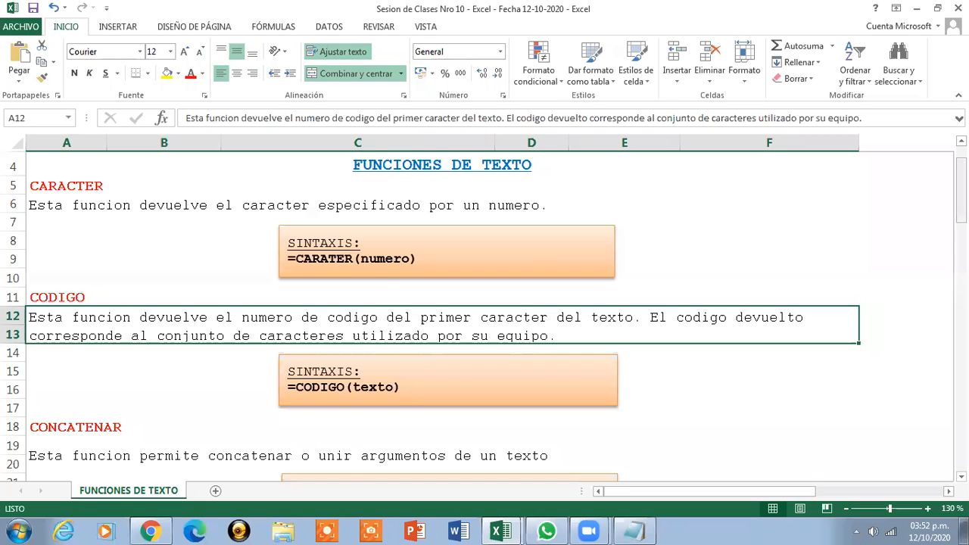
scroll(485, 316, down, 2)
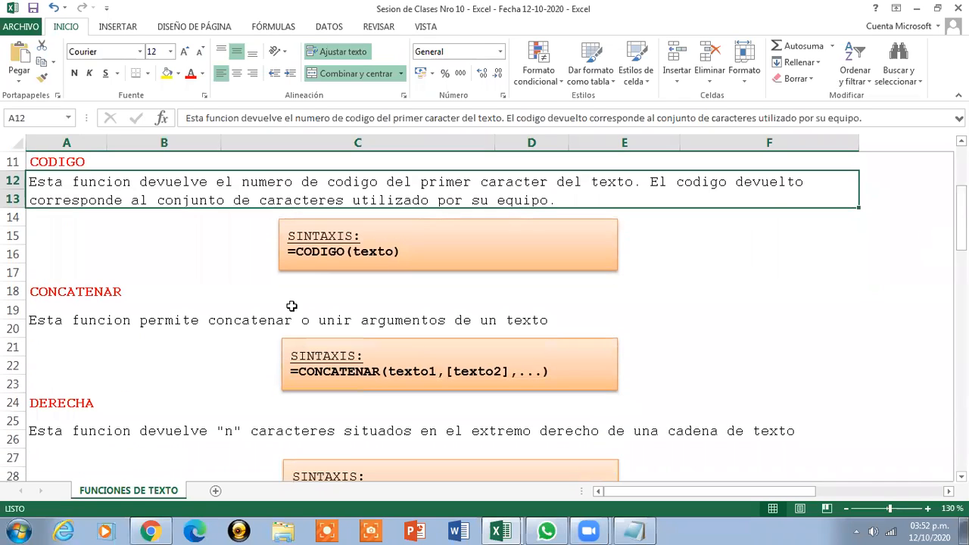
click(288, 320)
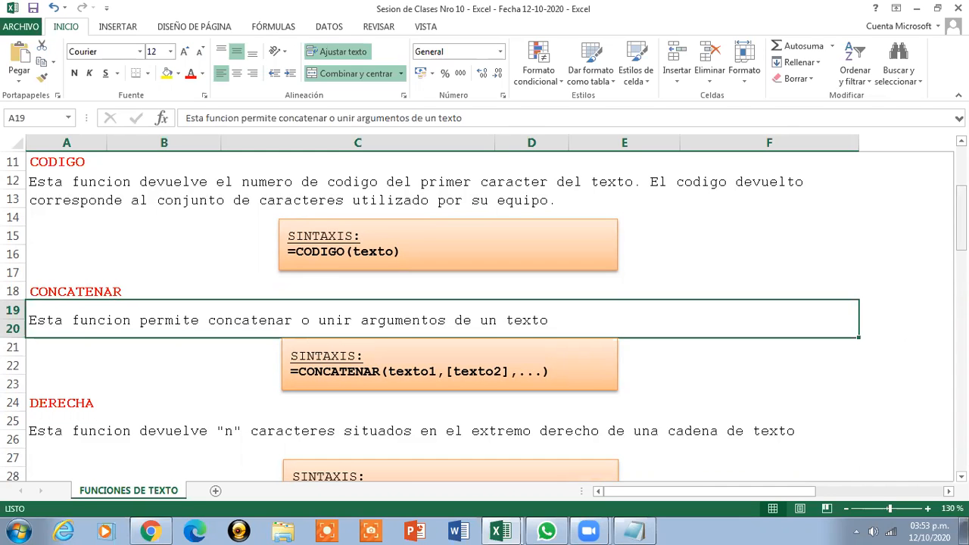
drag(960, 220, 961, 242)
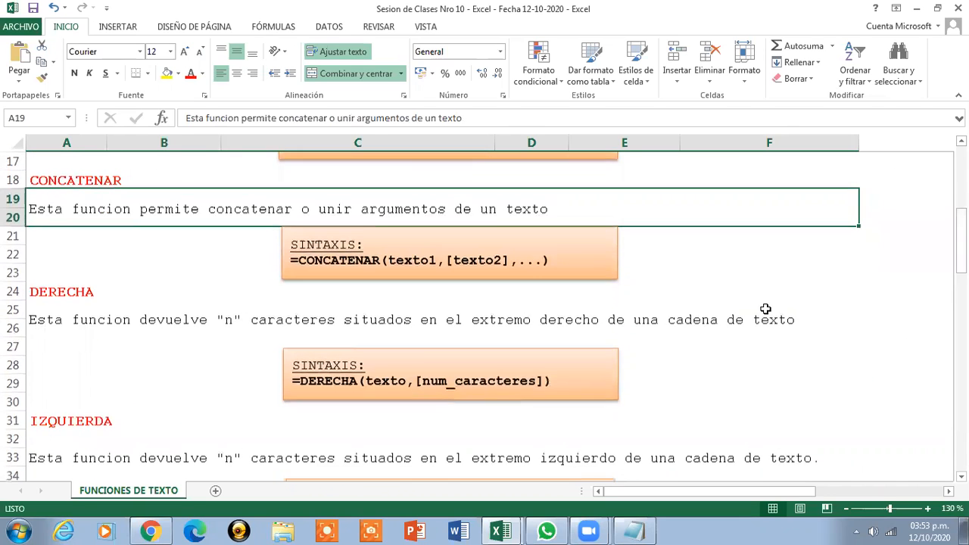
click(684, 324)
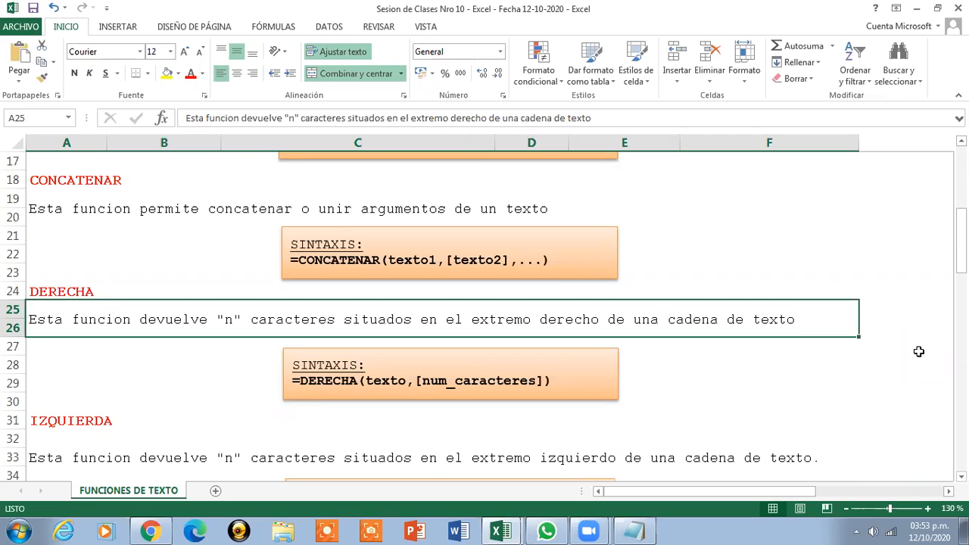
drag(961, 243, 961, 272)
click(658, 335)
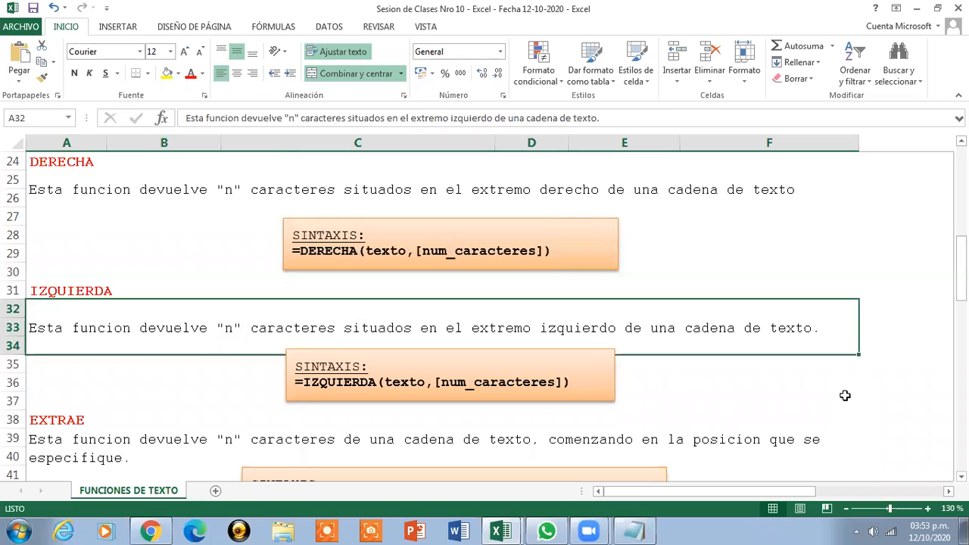
drag(960, 268, 960, 296)
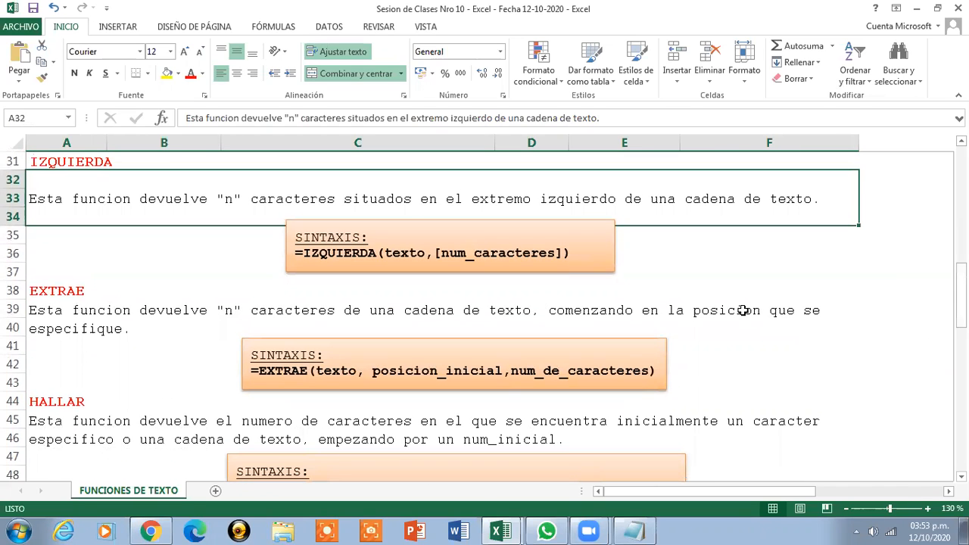
click(741, 313)
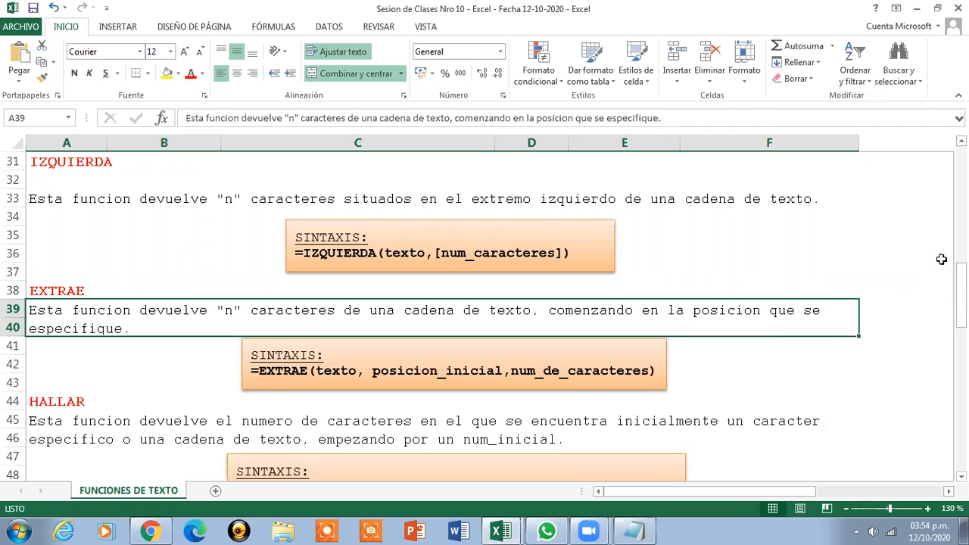
click(537, 421)
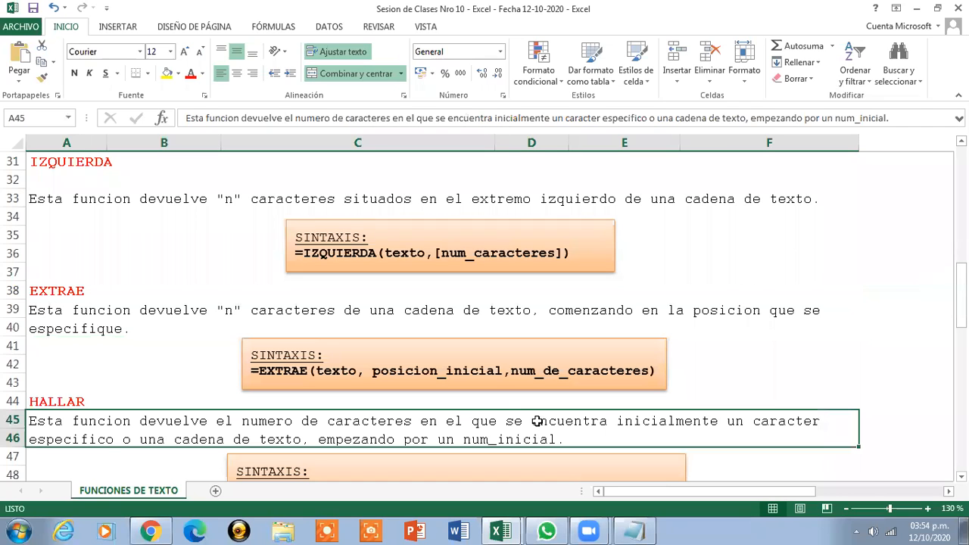
drag(961, 272, 961, 289)
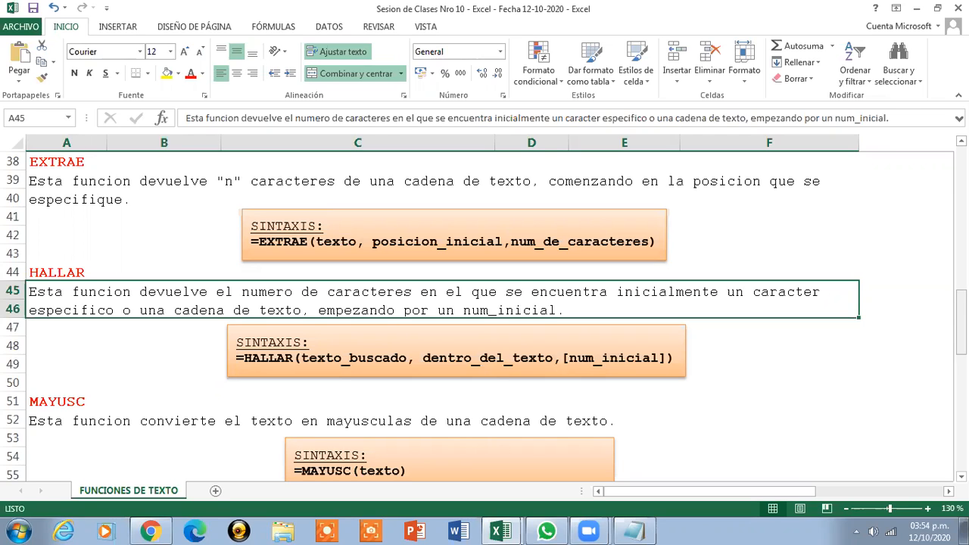
drag(961, 308, 961, 324)
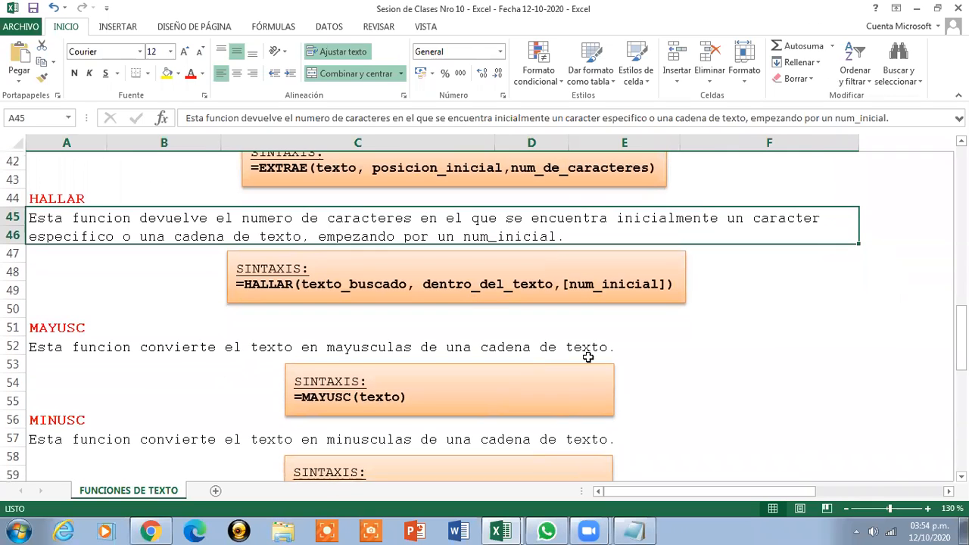
Read the descriptions of MAYUSC through NOMPROPIO and return to the sheet title
click(456, 347)
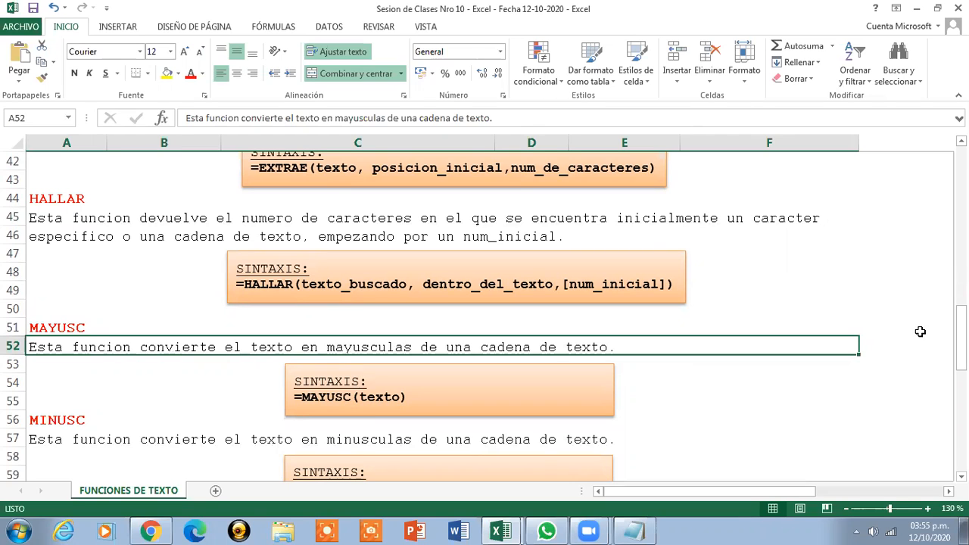
drag(960, 331, 959, 356)
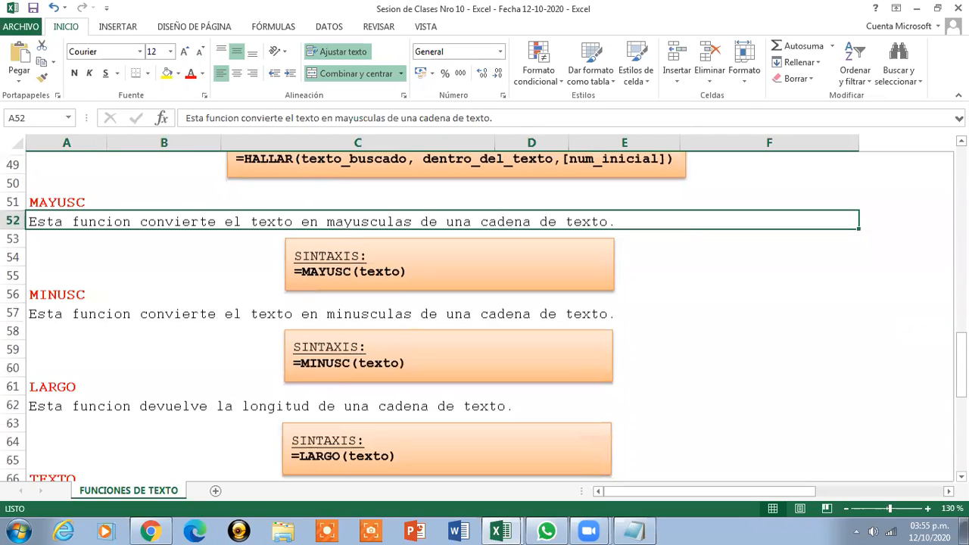
click(521, 309)
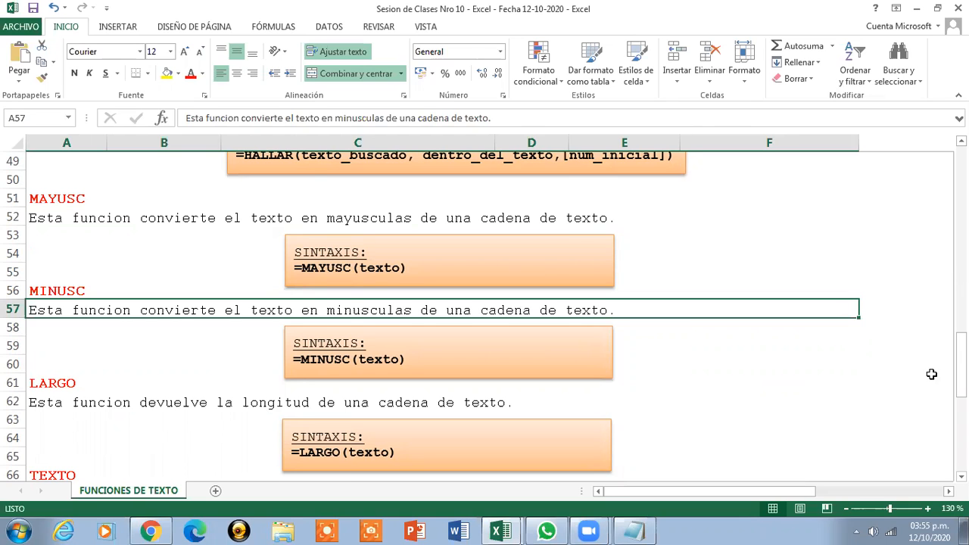
drag(959, 364, 960, 377)
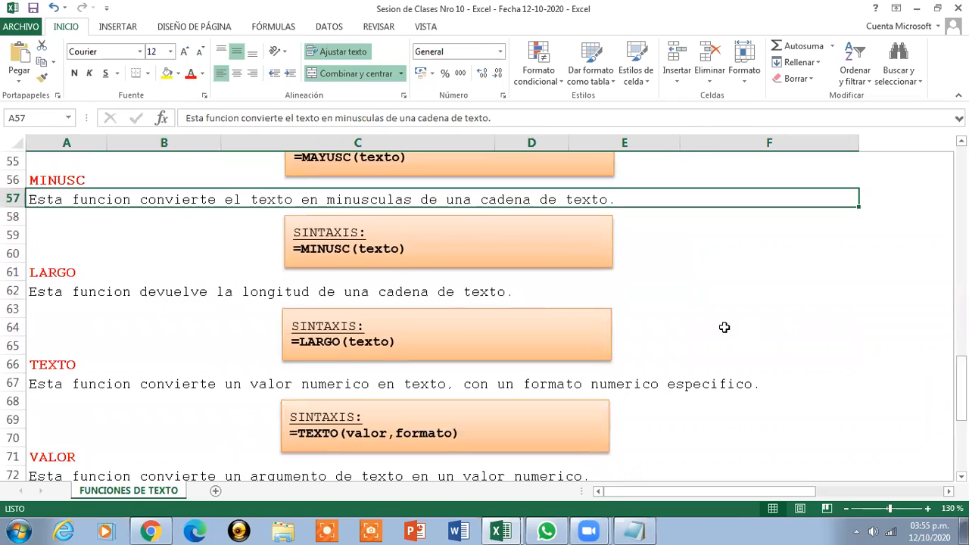
click(424, 287)
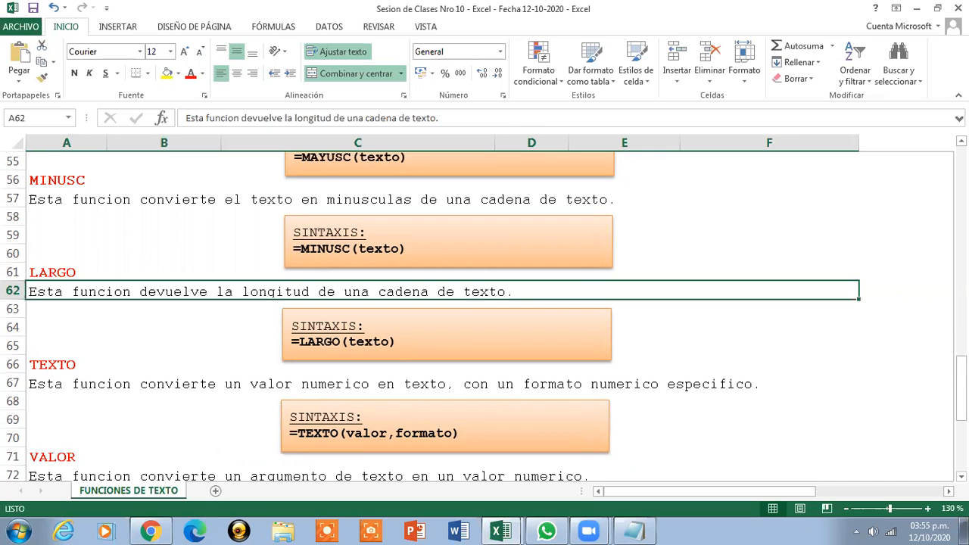
scroll(544, 311, down, 2)
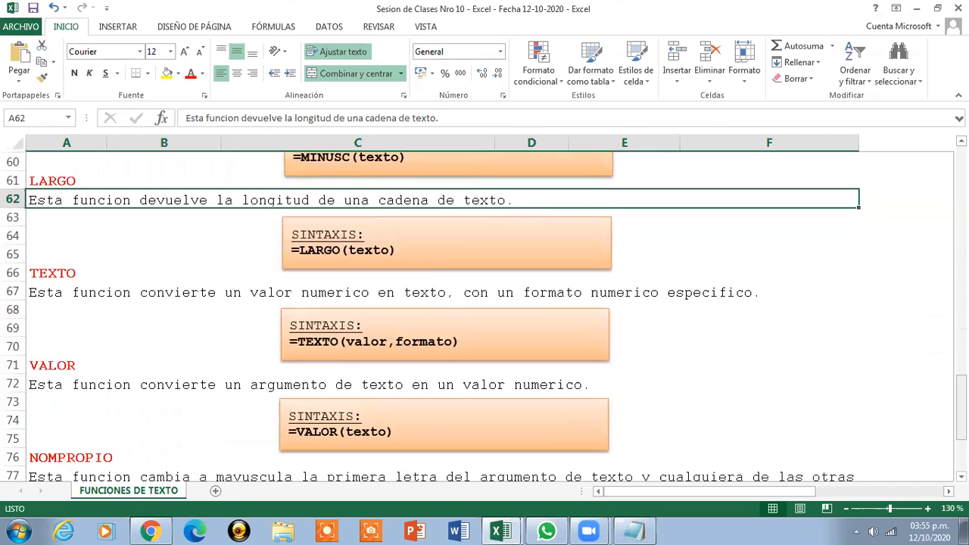
click(522, 291)
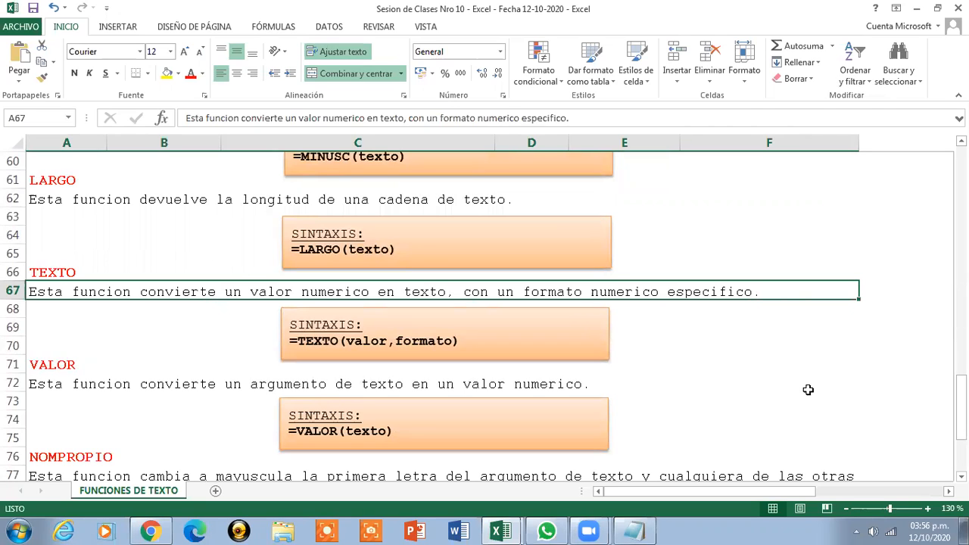
click(471, 385)
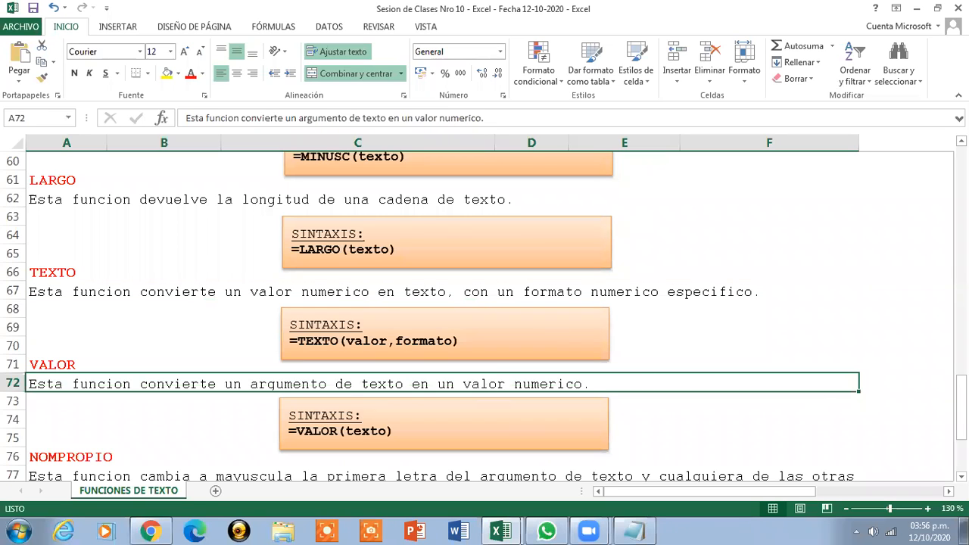
drag(961, 393, 961, 406)
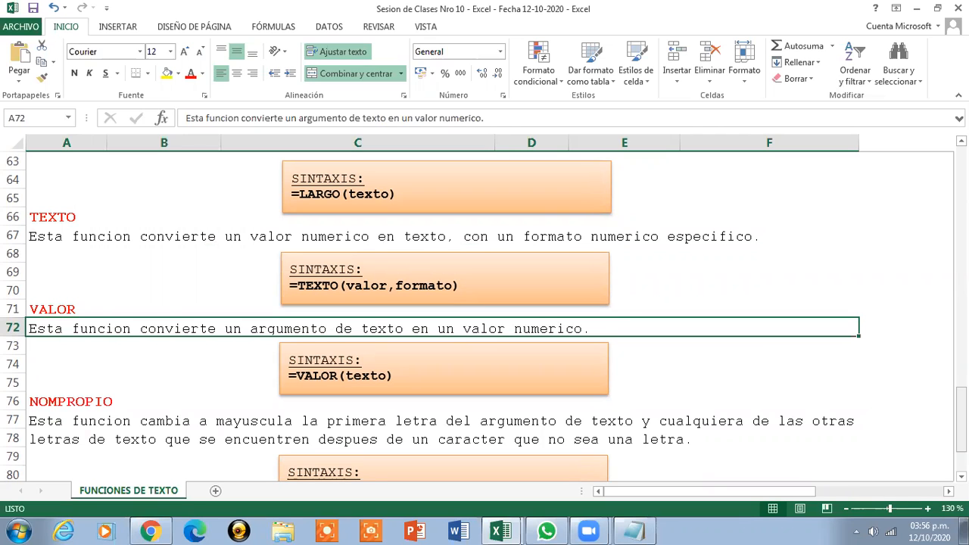
scroll(767, 400, down, 2)
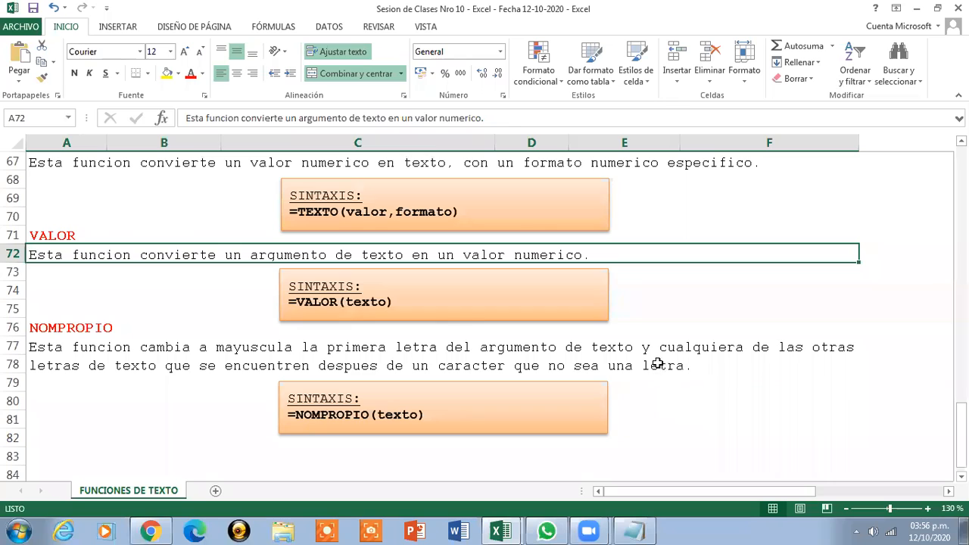
click(656, 364)
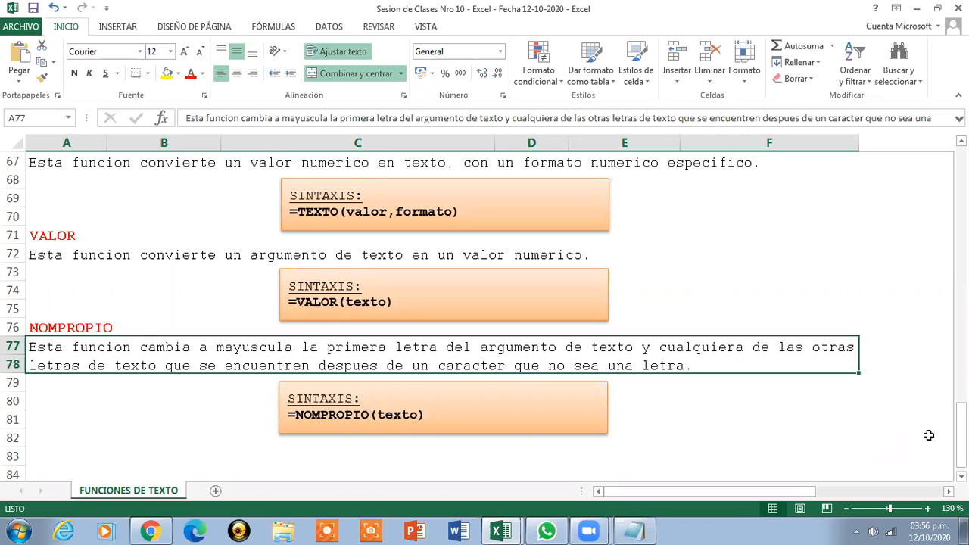
drag(961, 454, 961, 218)
click(480, 164)
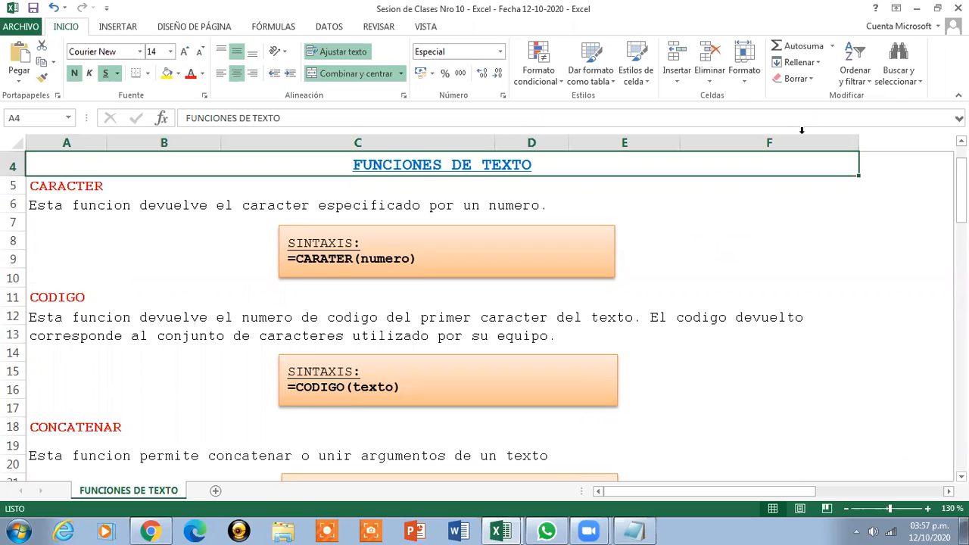
Switch to the Funciones de Texto workbook and zoom the FUNCION CARACTER sheet to 130%
click(496, 530)
mouse_move(495, 530)
click(482, 503)
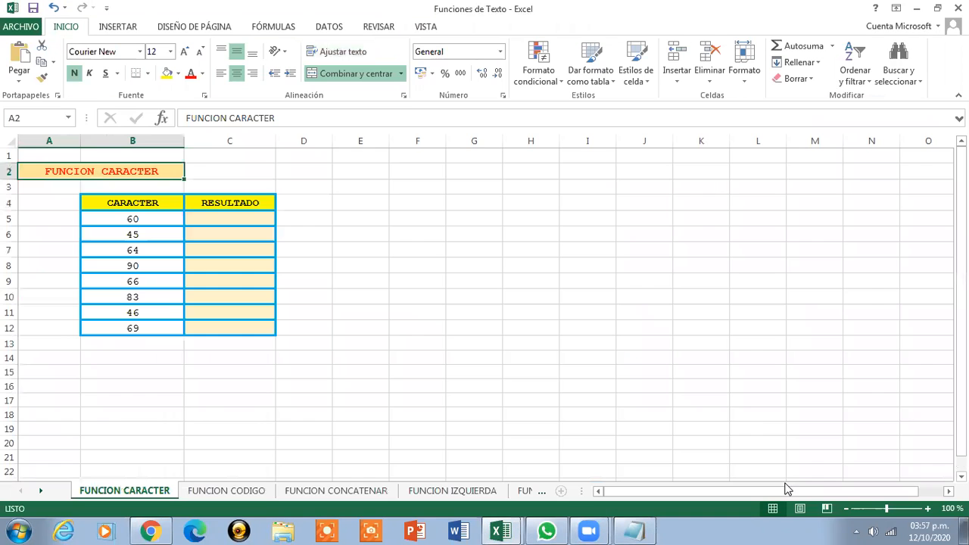
click(928, 509)
click(928, 508)
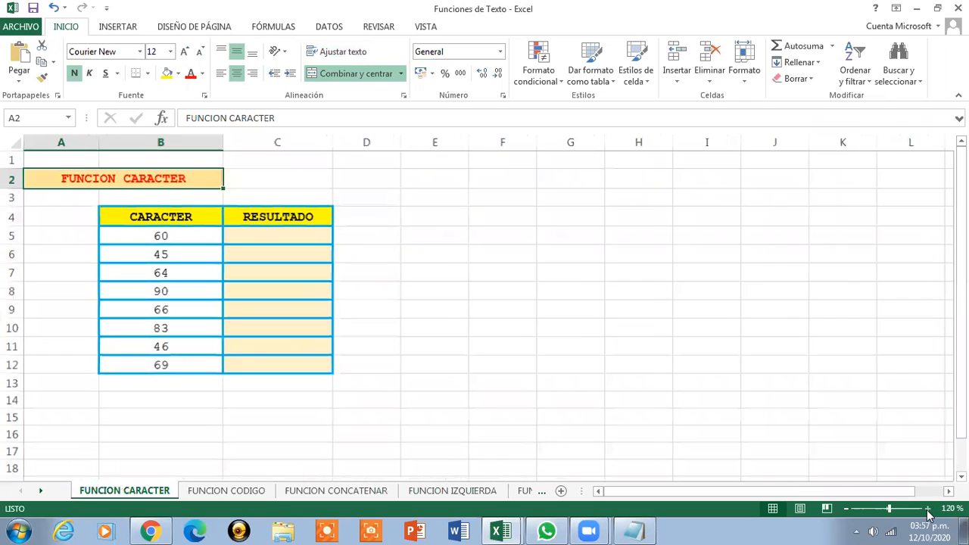
click(928, 509)
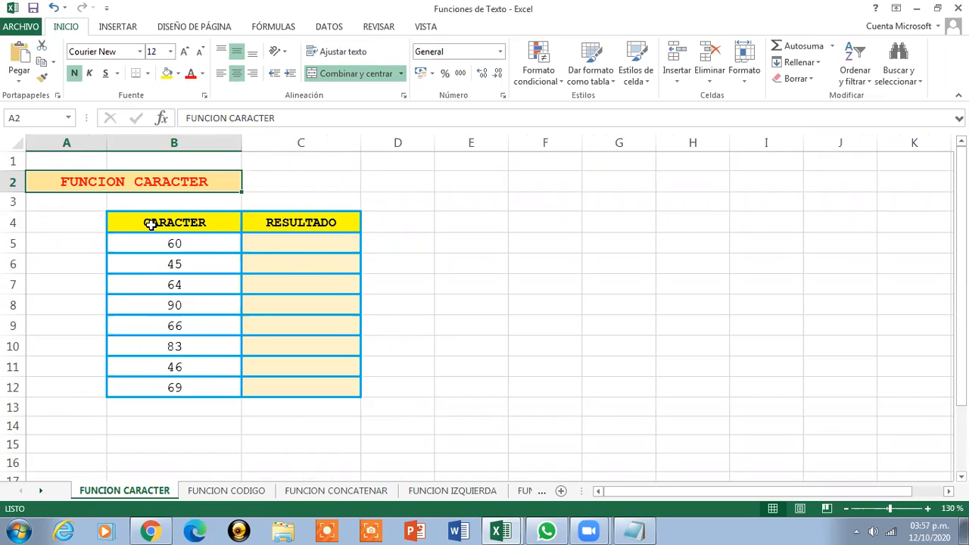
Enter a CARACTER formula in C5 that converts the code in B5 into its character
drag(133, 217, 323, 384)
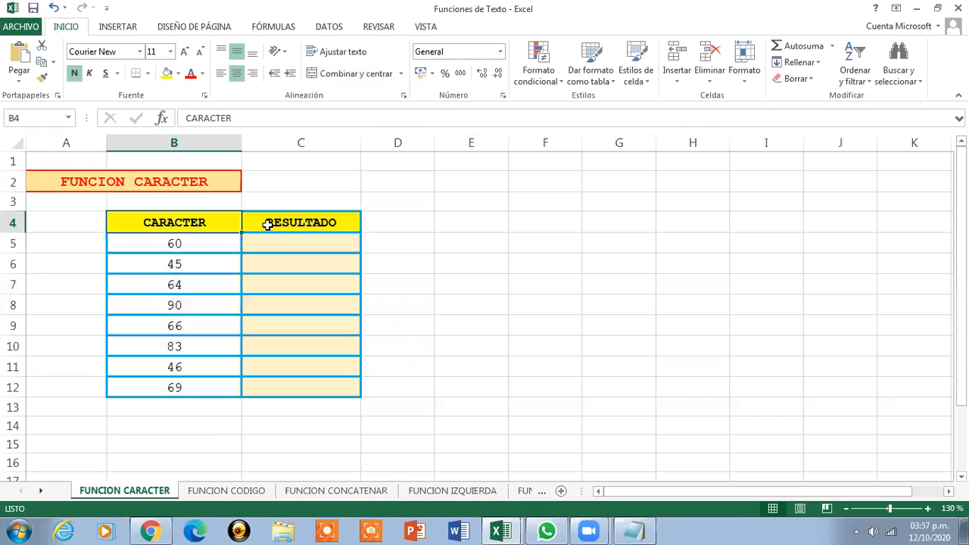
click(274, 223)
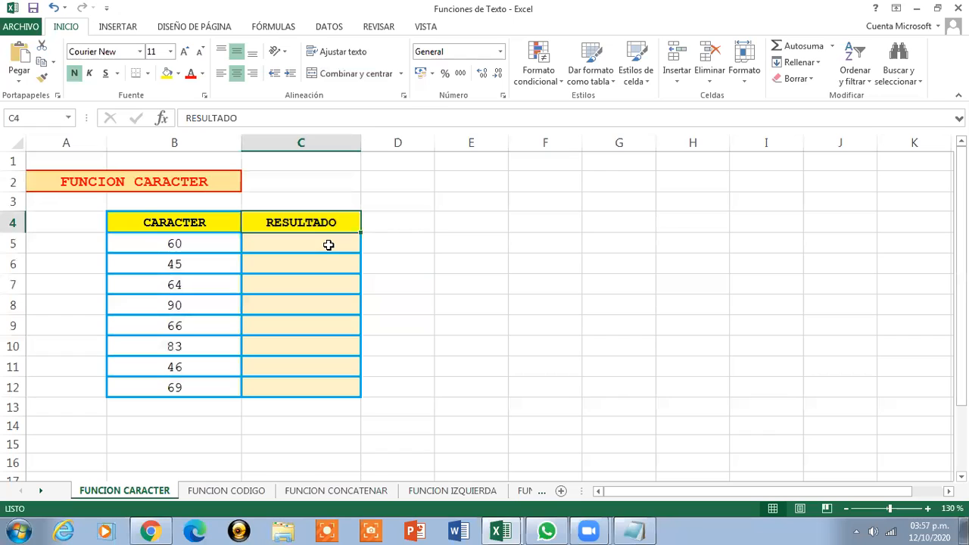
click(327, 242)
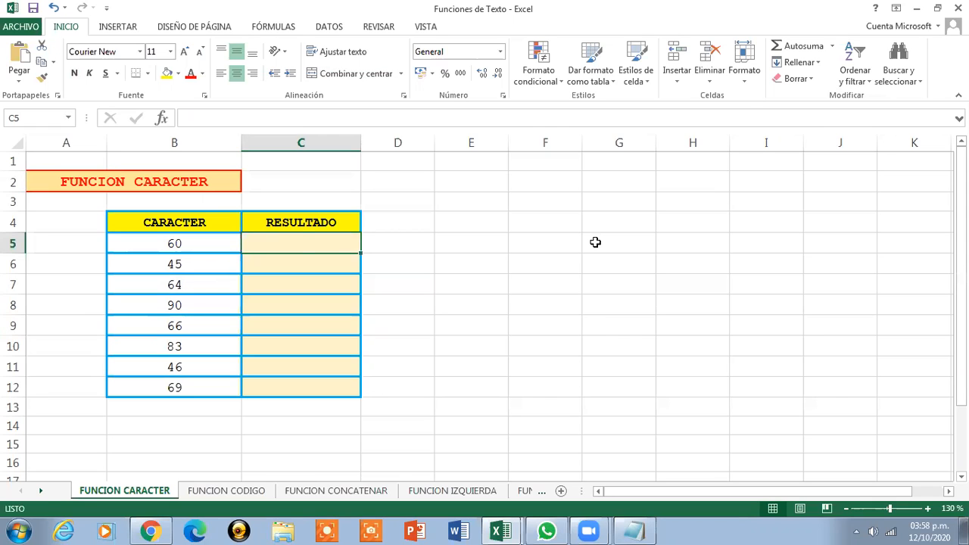
text(=)
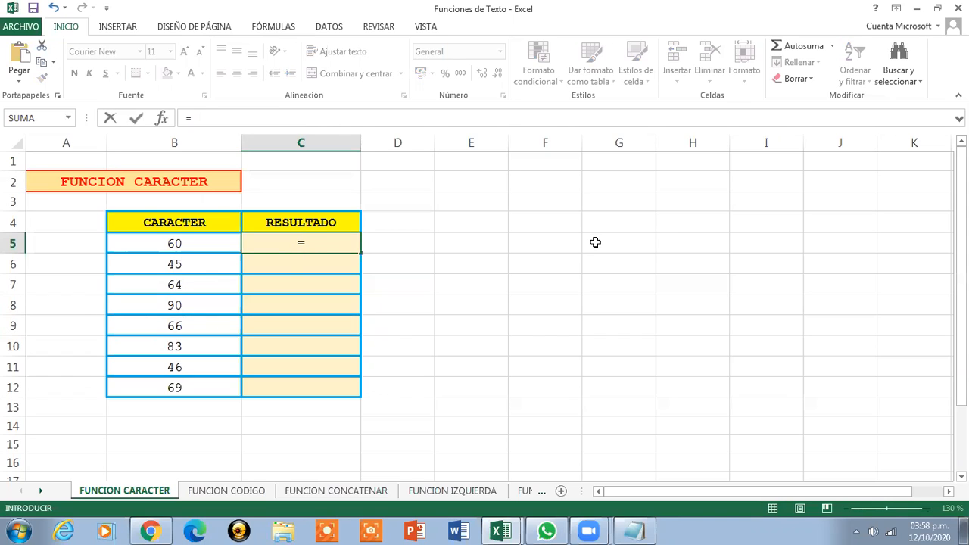
text(CARACTER()
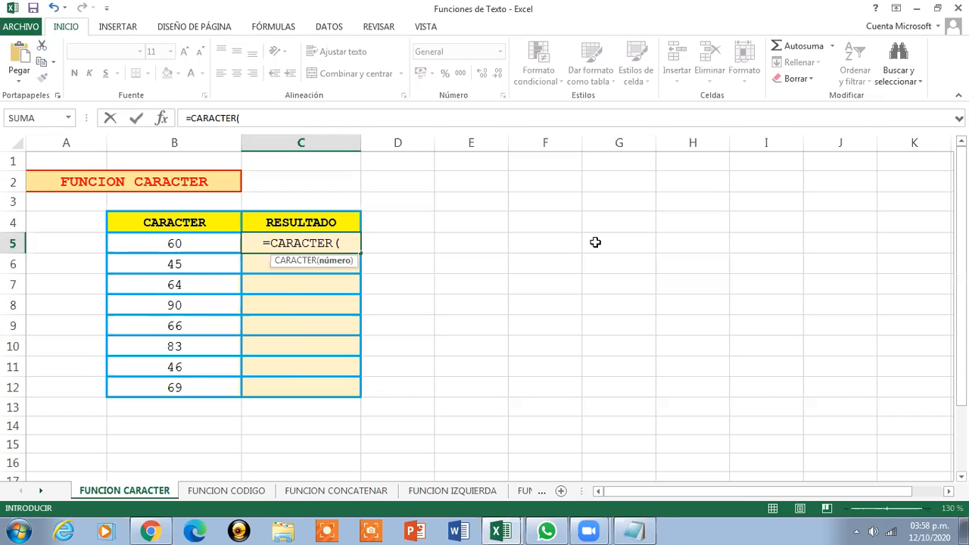
click(196, 248)
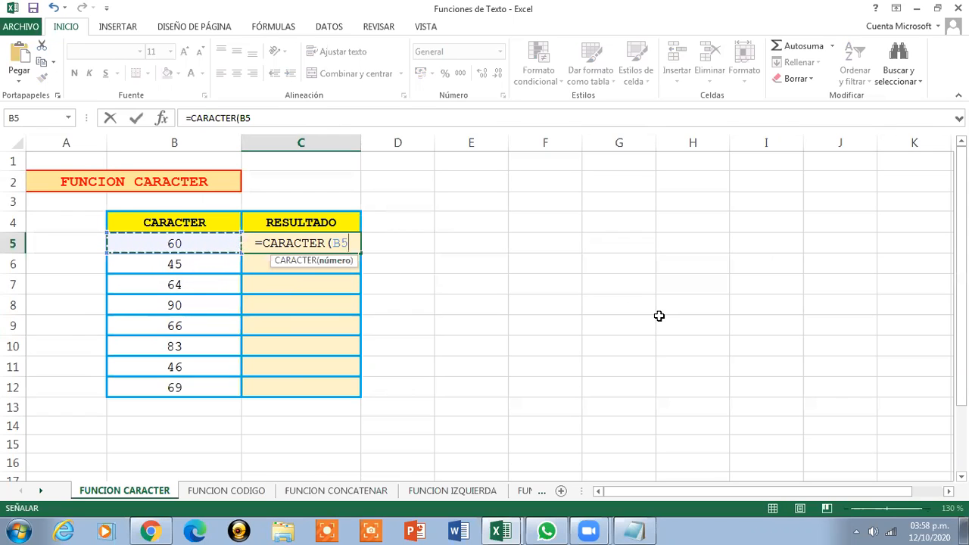
text())
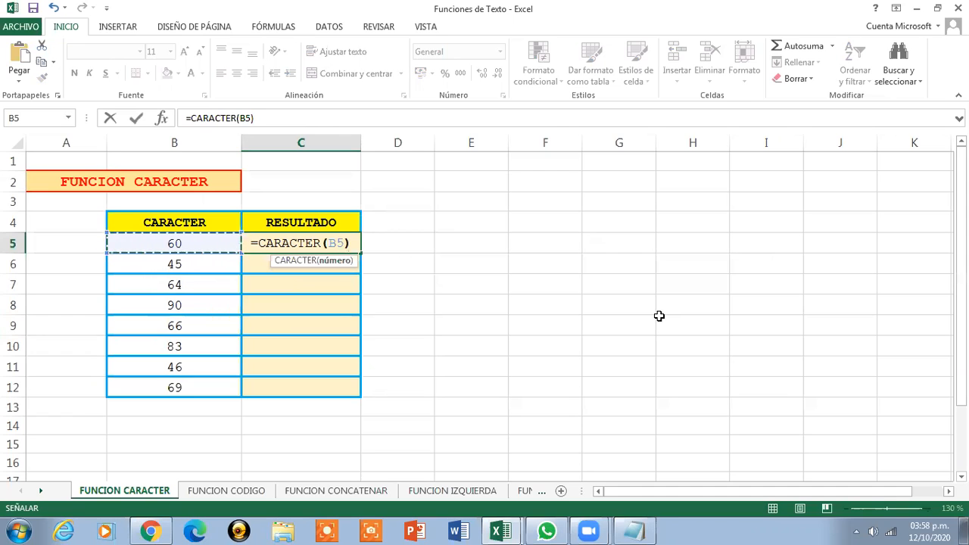
key(Return)
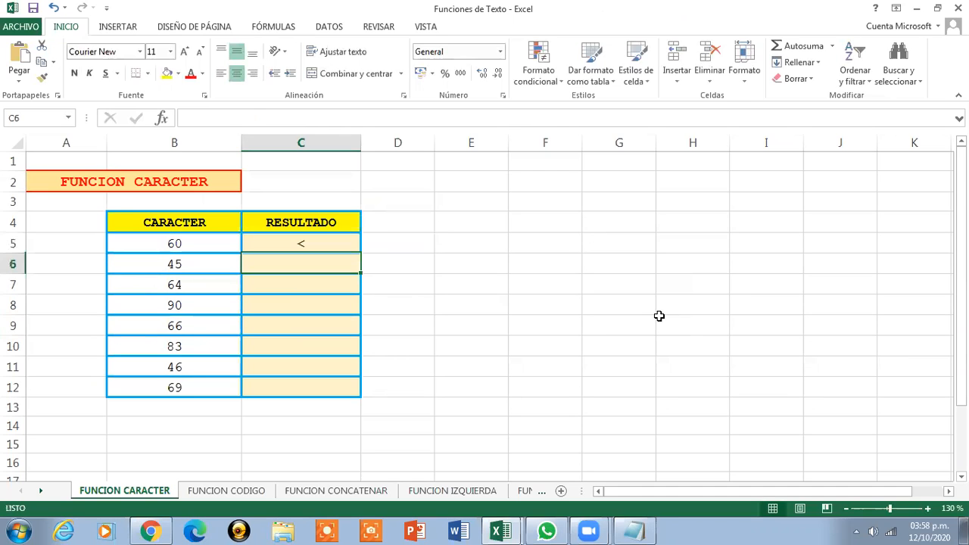
Copy the CARACTER formula from C5 down through C12
click(330, 239)
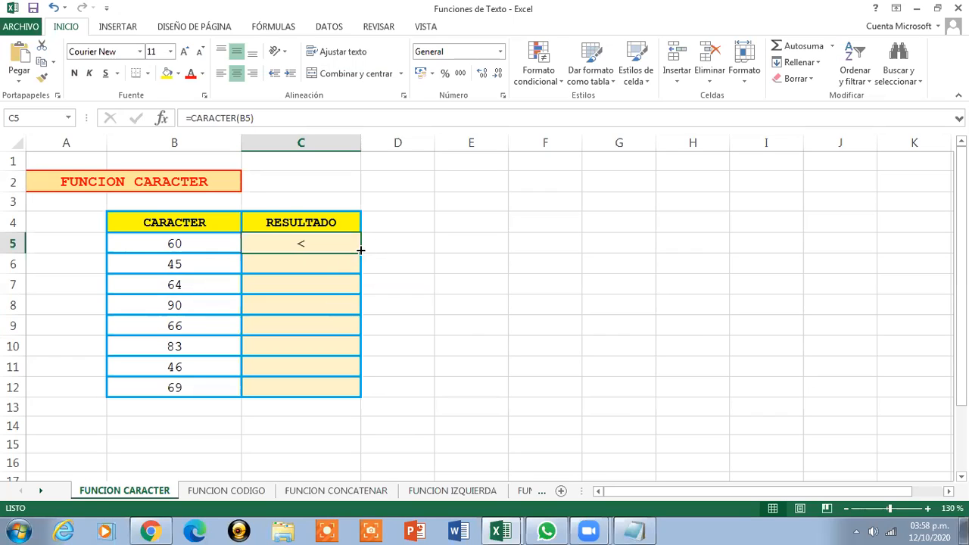
drag(360, 251, 361, 397)
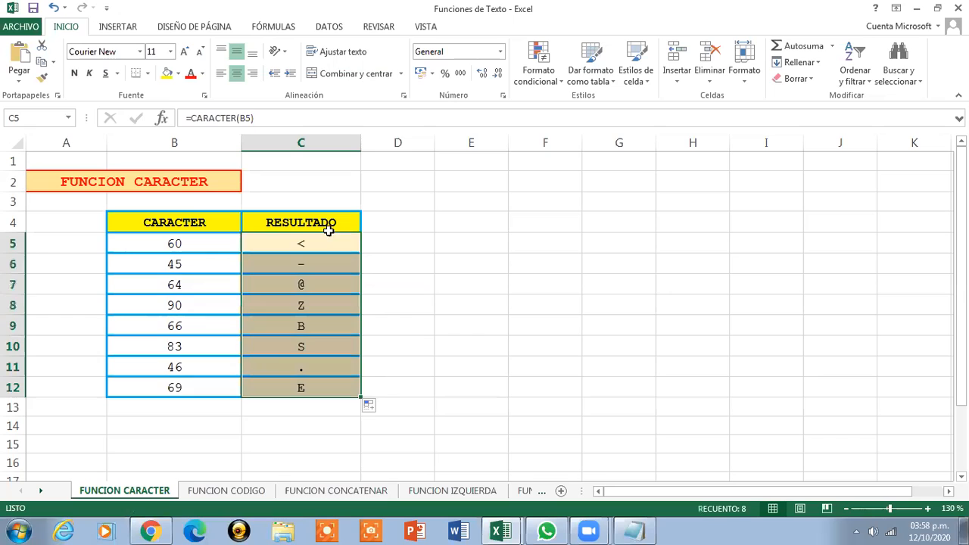
Step through the RESULTADO cells C5 to C12 to inspect each copied formula
click(318, 238)
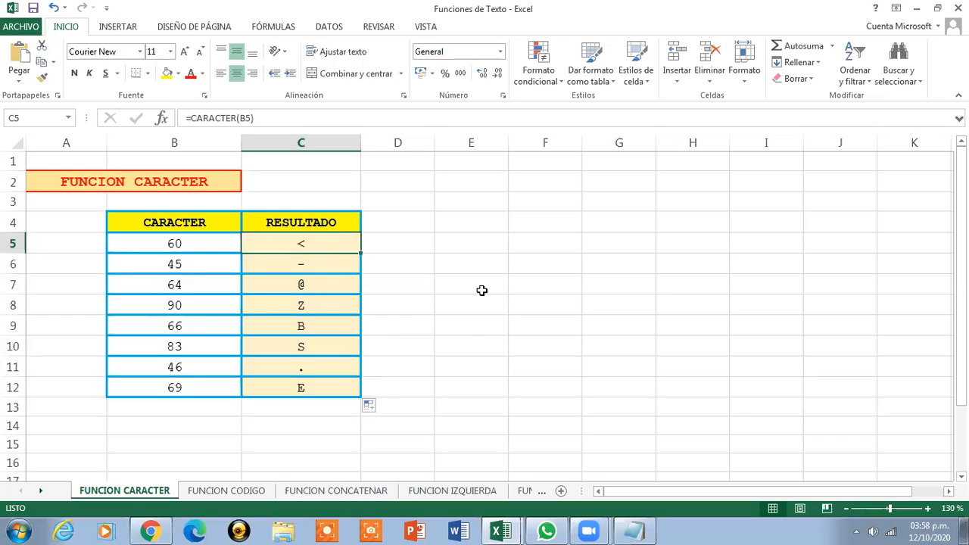
key(Down)
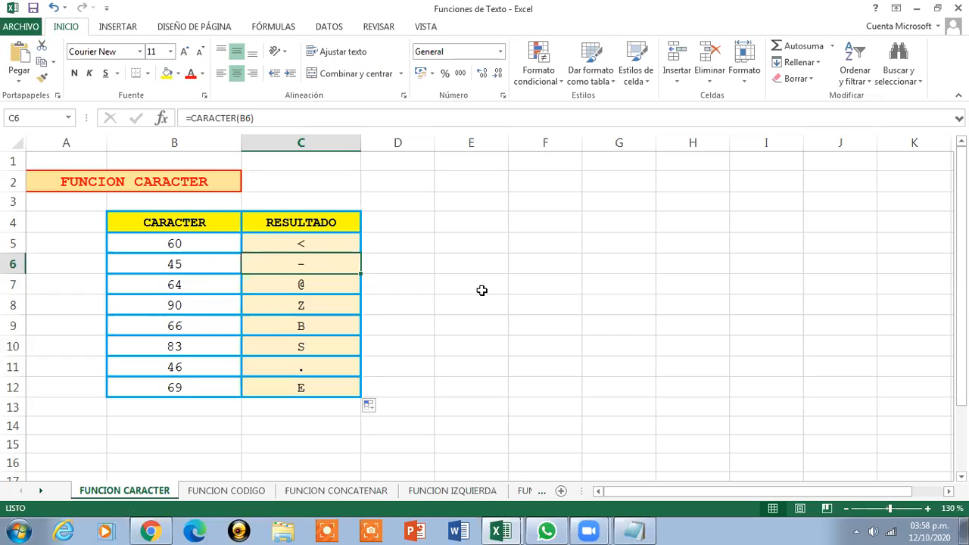
key(Down)
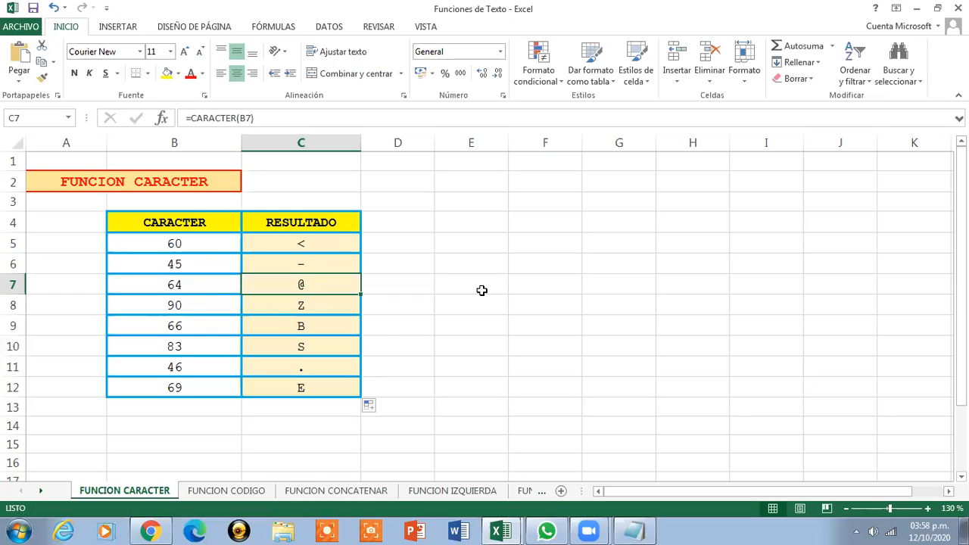
key(Down)
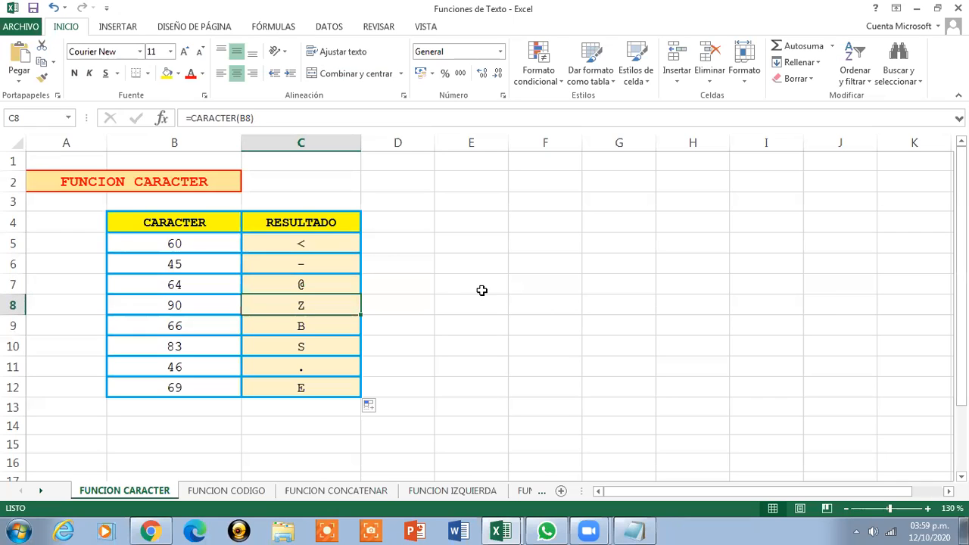
key(Down)
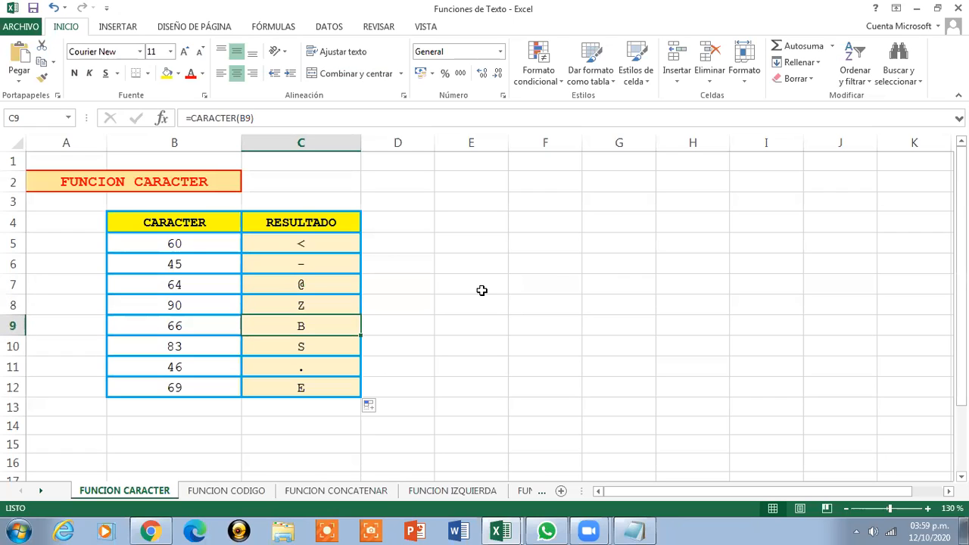
key(Down)
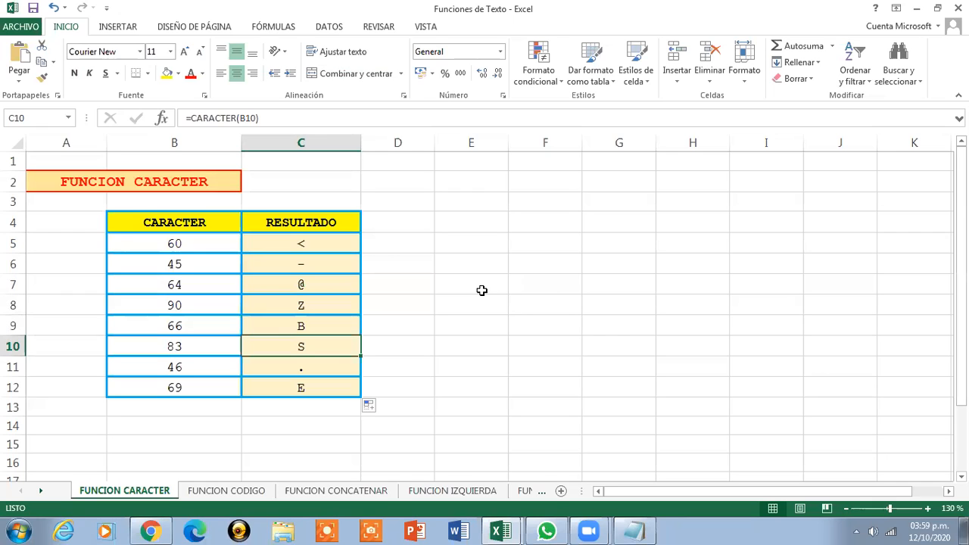
key(Down)
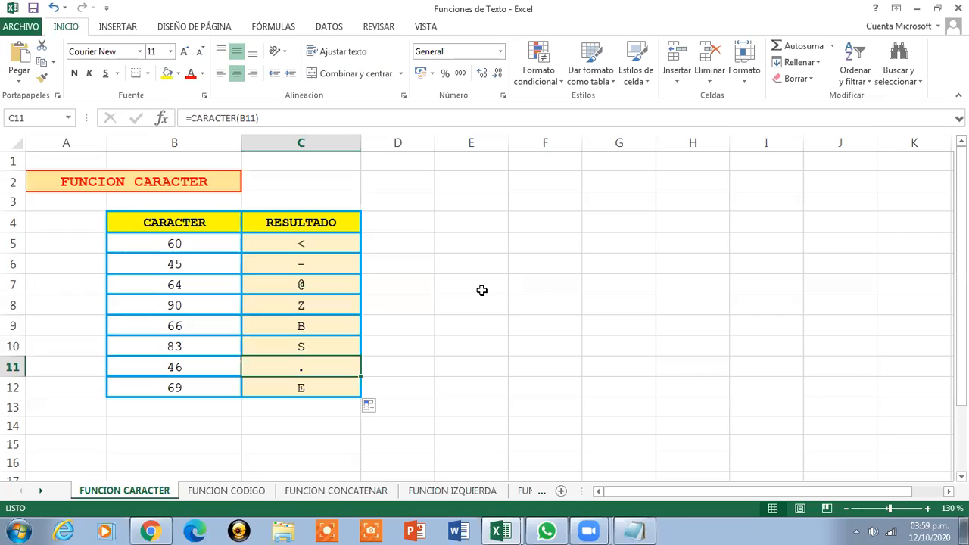
key(Down)
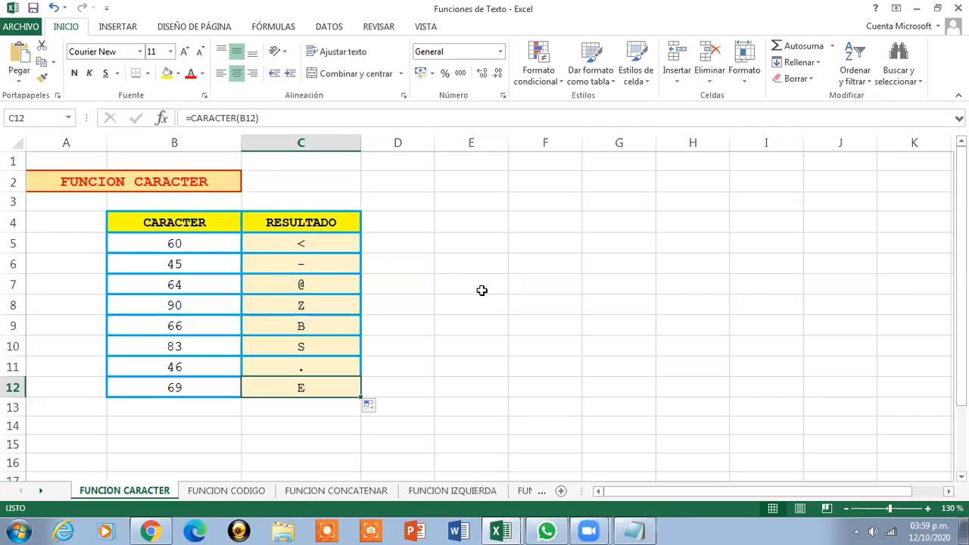
Change the code in B5 to 90 and check the result formula
click(171, 246)
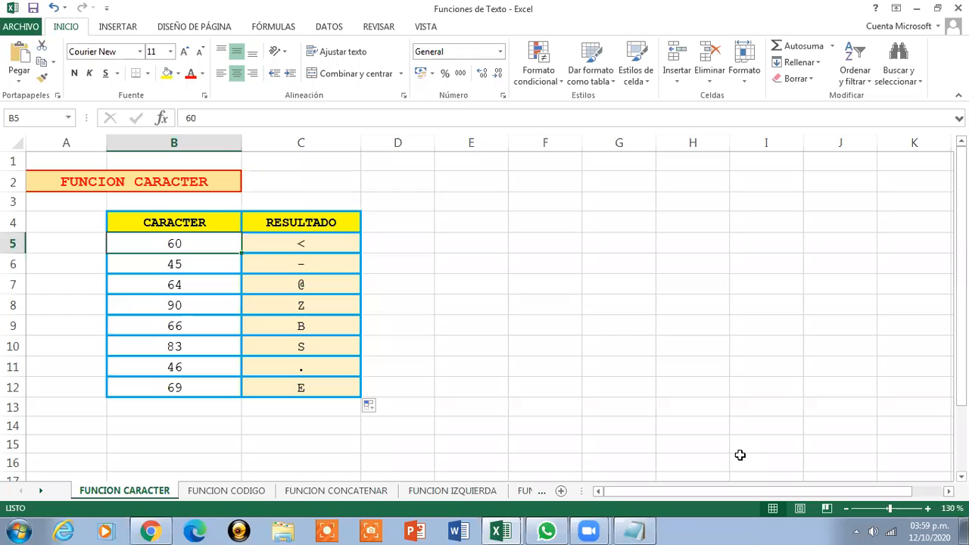
text(90)
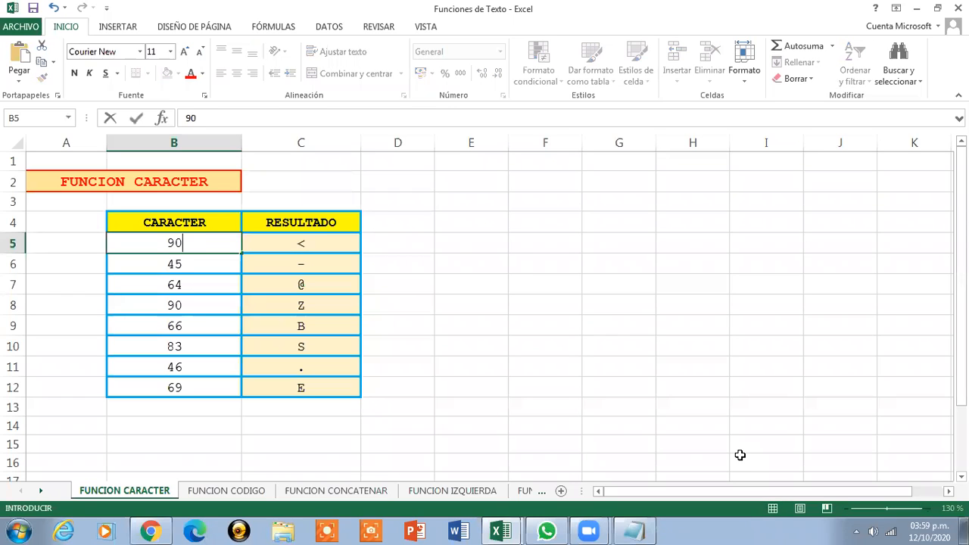
key(Return)
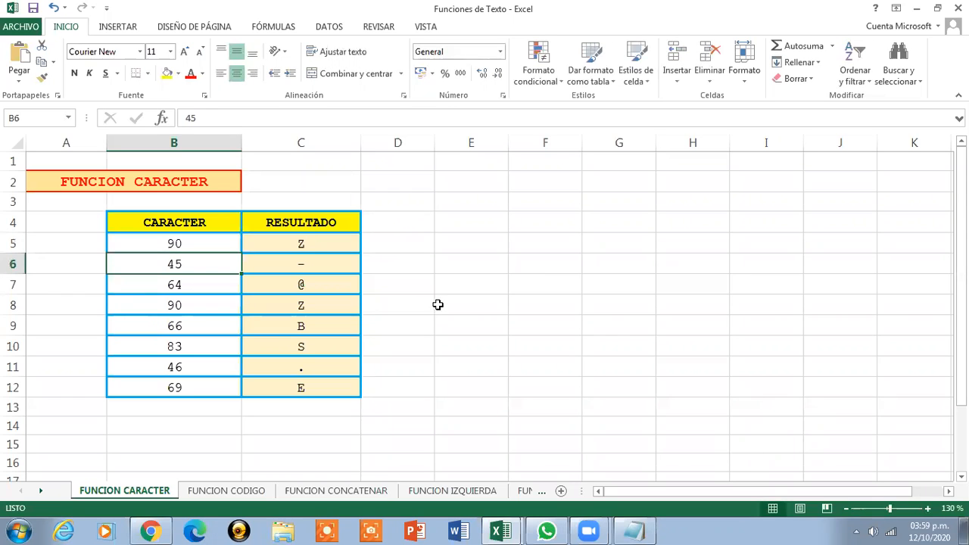
click(315, 239)
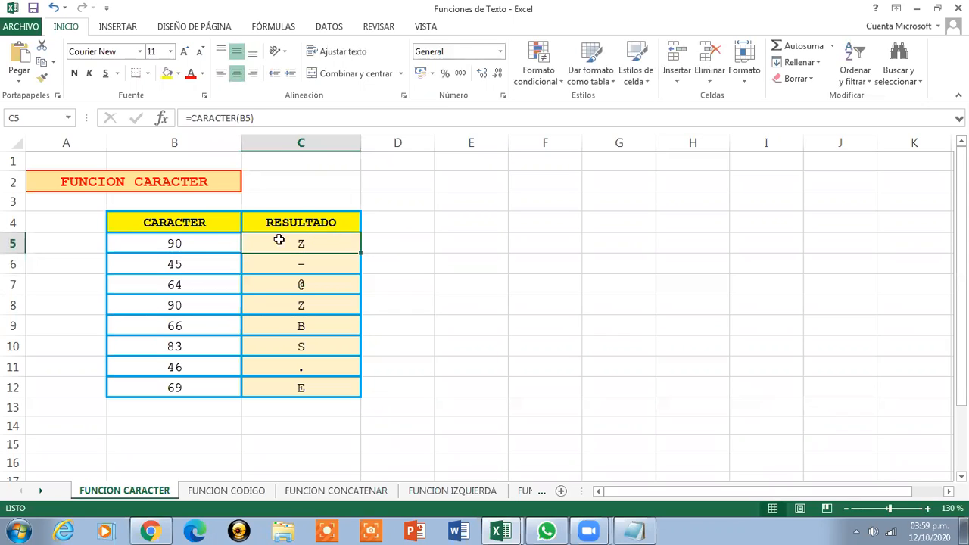
click(196, 248)
click(732, 260)
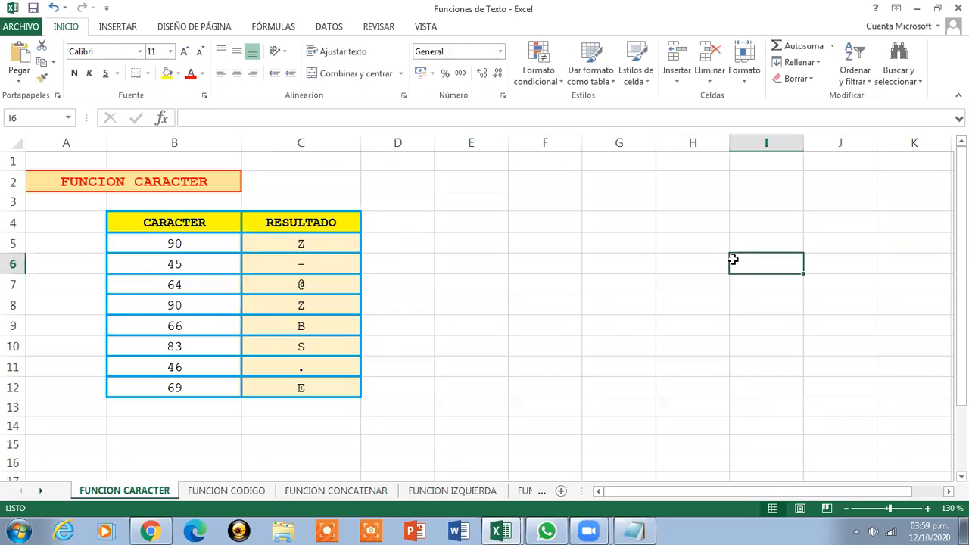
Change the code in B5 to 92 and check the result formula
click(152, 239)
text(92)
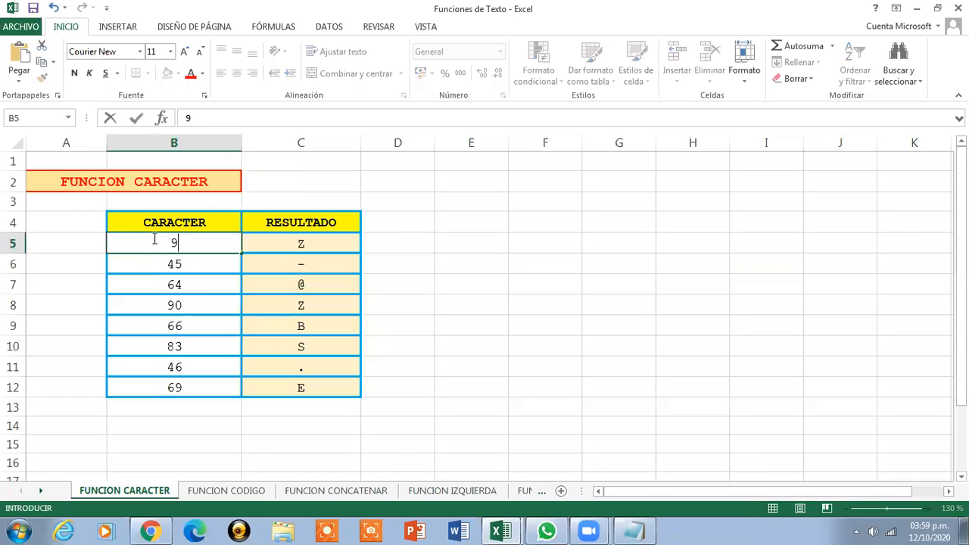
key(Return)
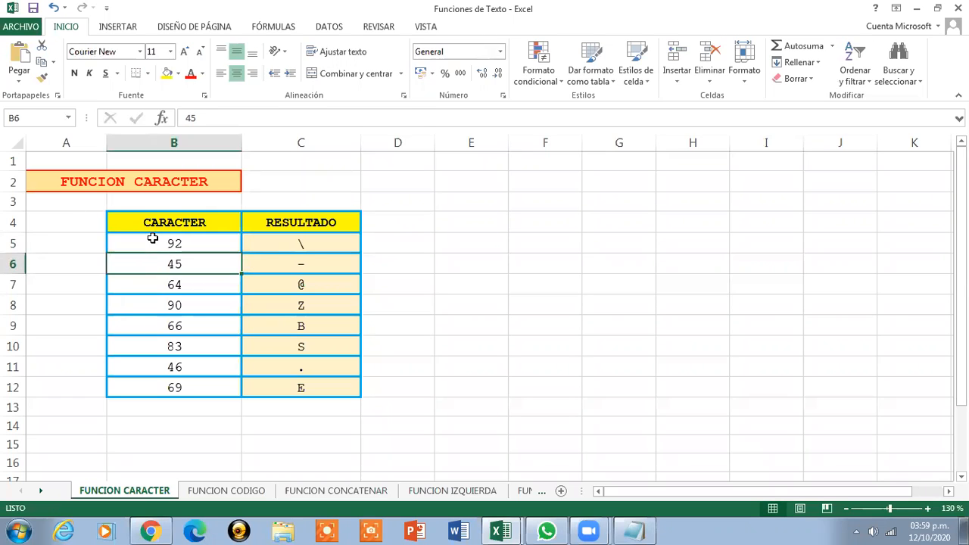
click(313, 252)
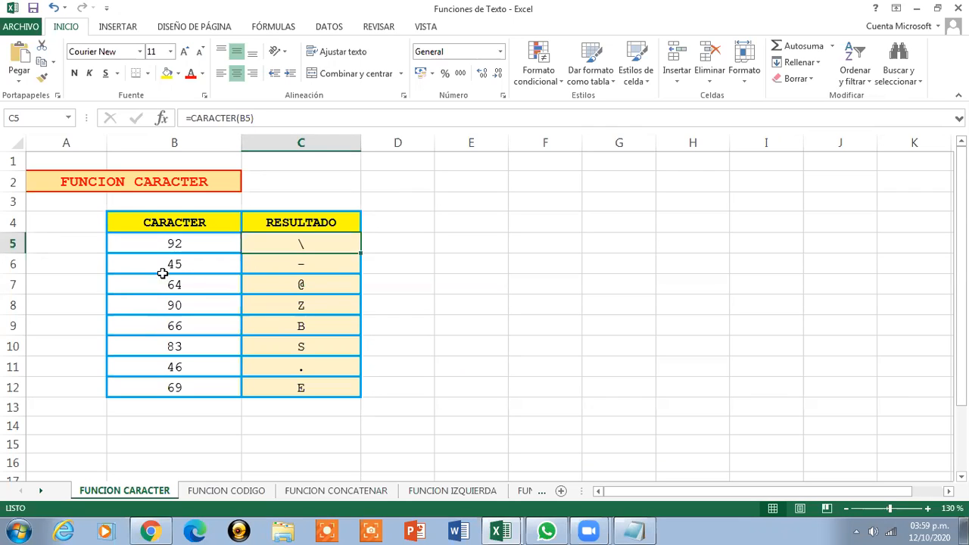
Change the code in B5 to 61 and check the result formula
click(182, 249)
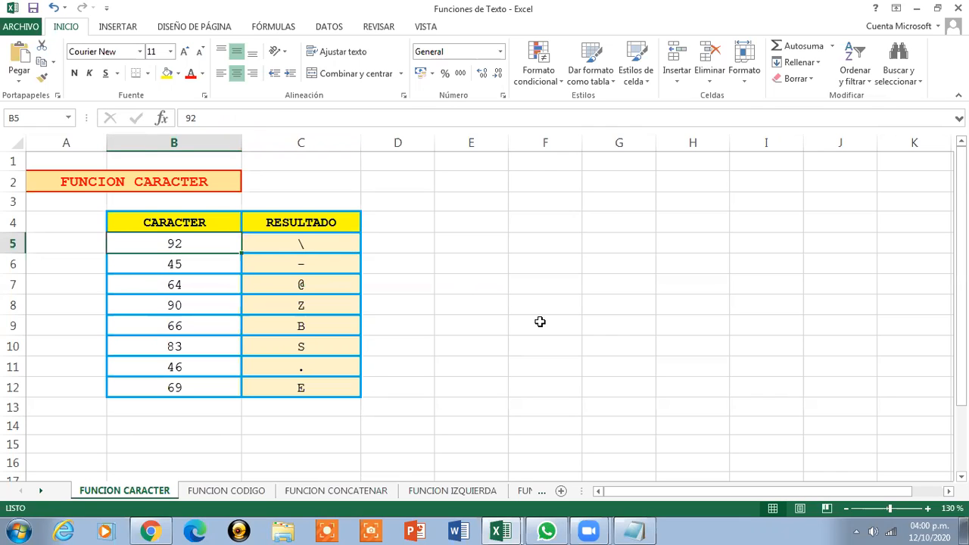
text(61)
key(Return)
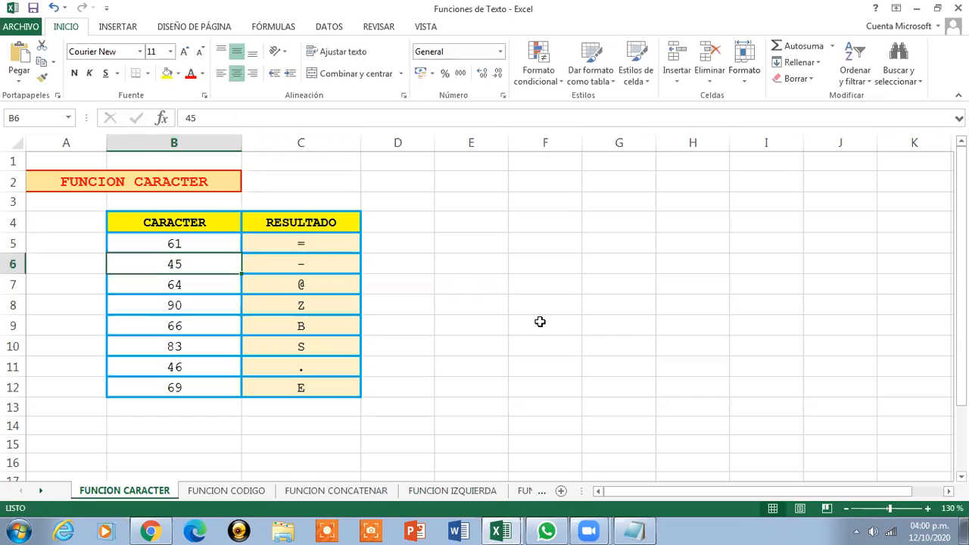
click(318, 246)
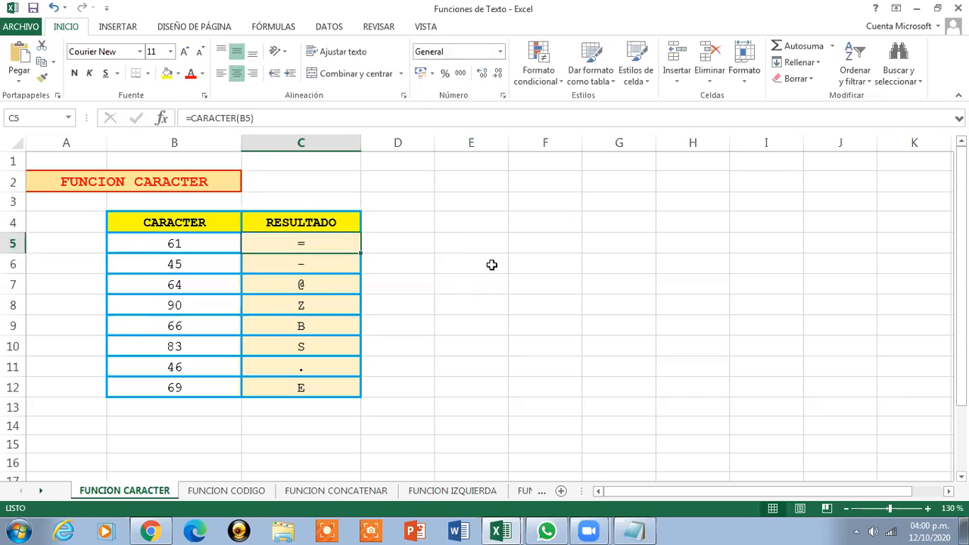
Change the code in B5 to 62 and check the result formula
click(202, 244)
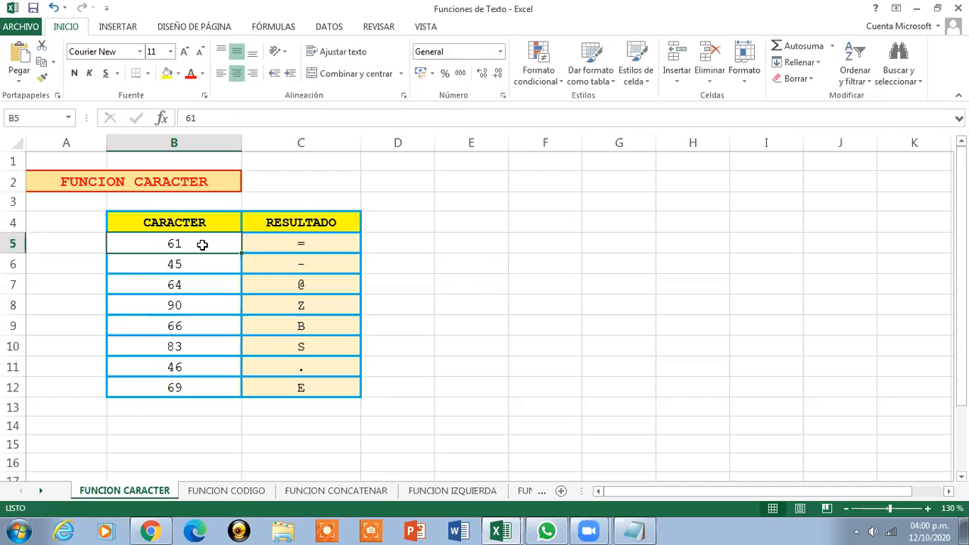
text(62)
key(Return)
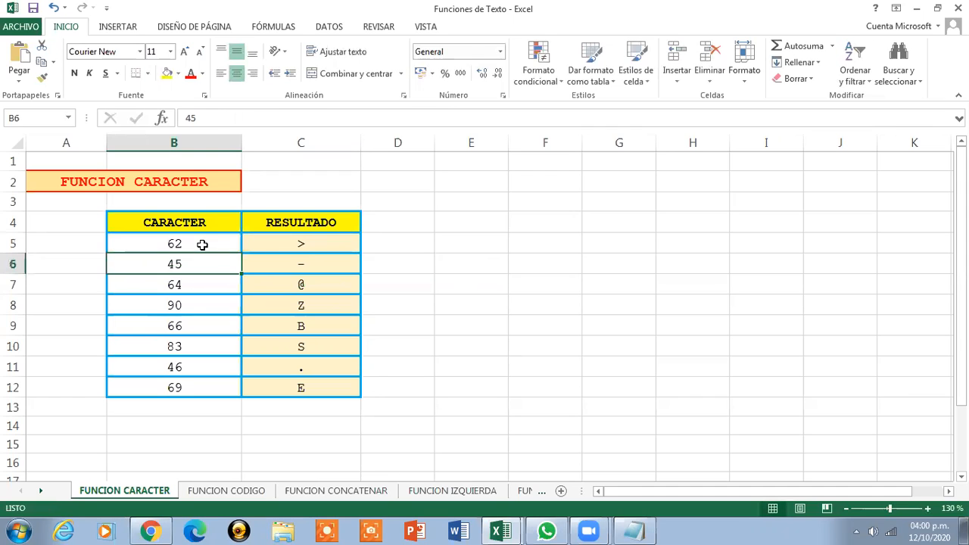
click(273, 247)
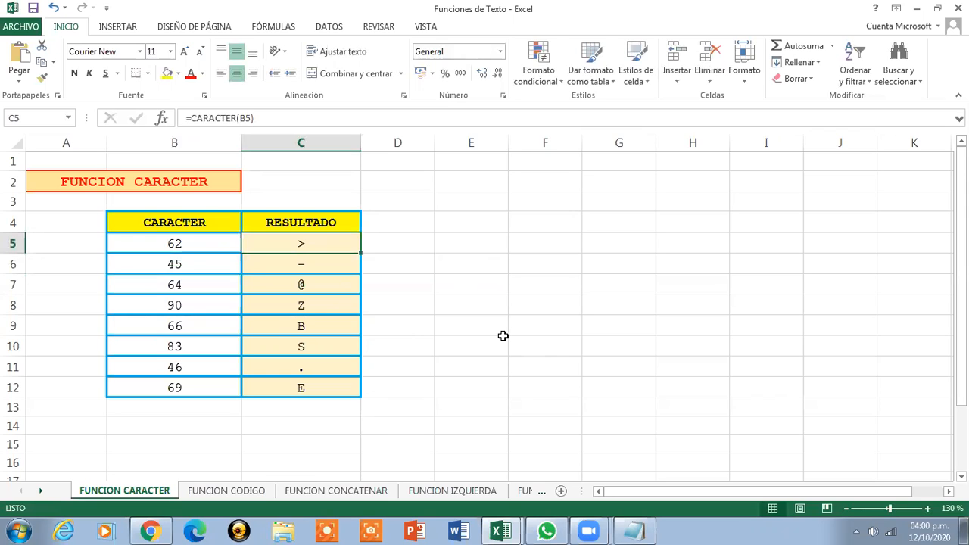
Change the code in B5 to 163 and check the result formula
click(210, 248)
text(163)
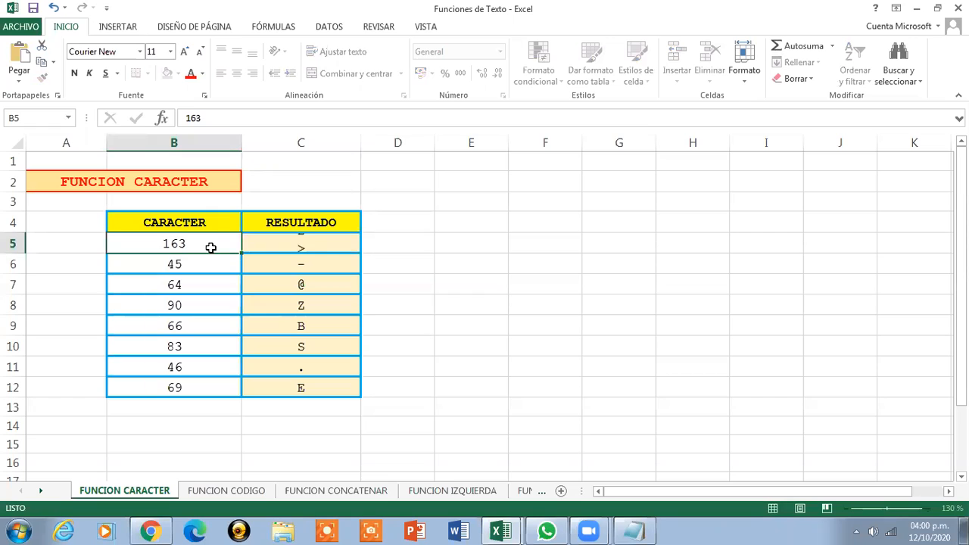
key(Return)
click(301, 245)
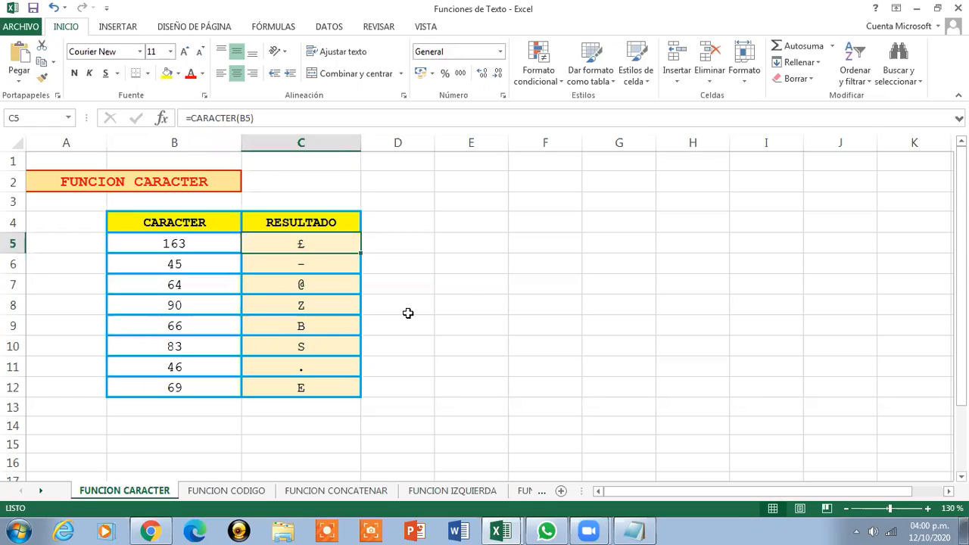
click(212, 241)
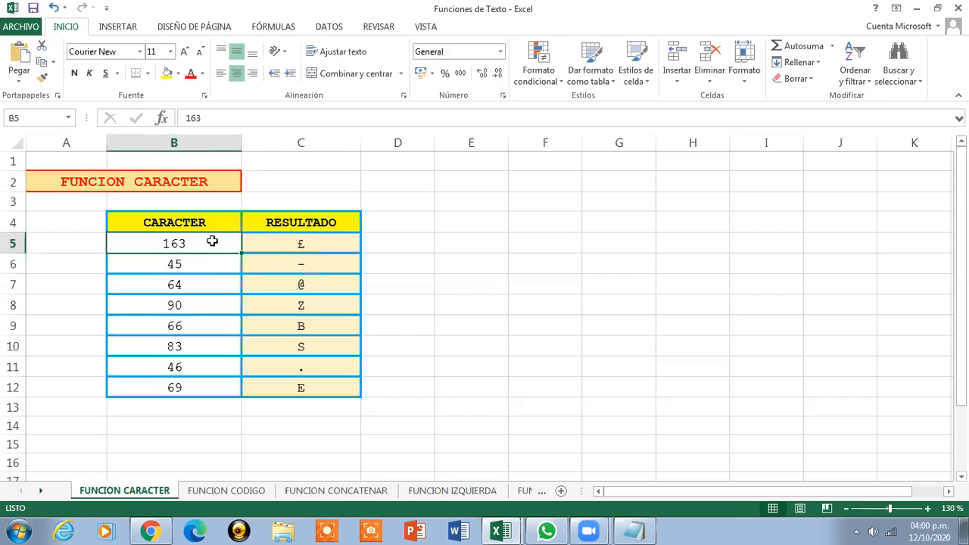
Clear cell B5 and enter the code 45
key(Delete)
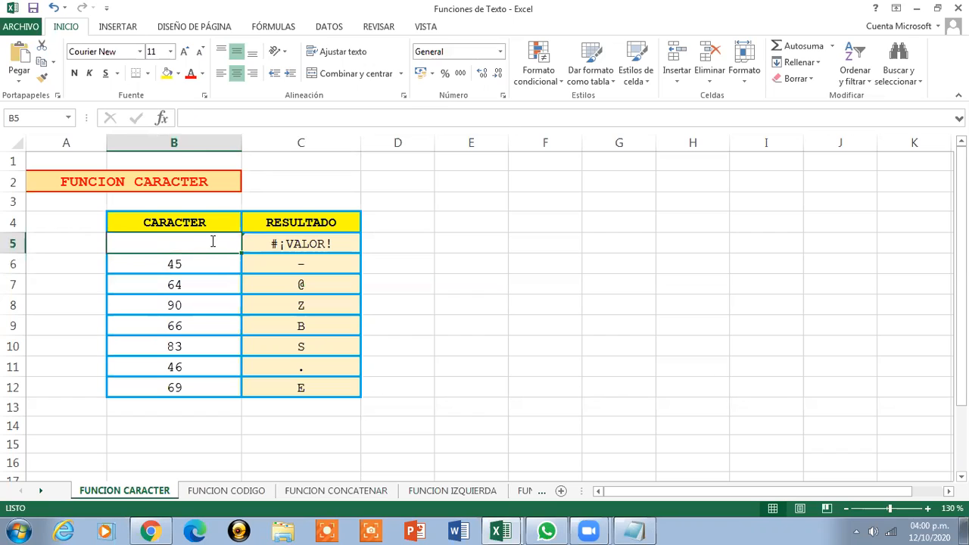
text(45)
key(Return)
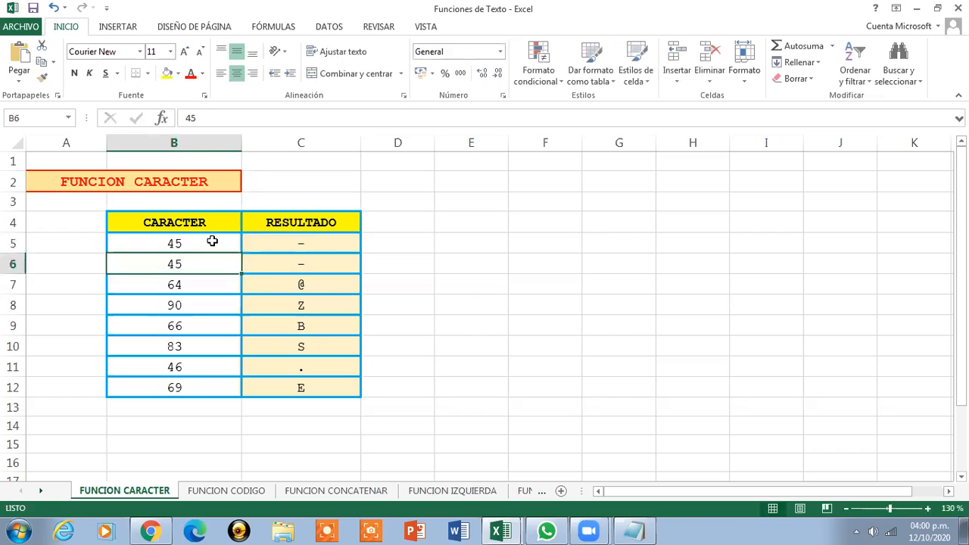
Change the code in B5 to 46
click(212, 240)
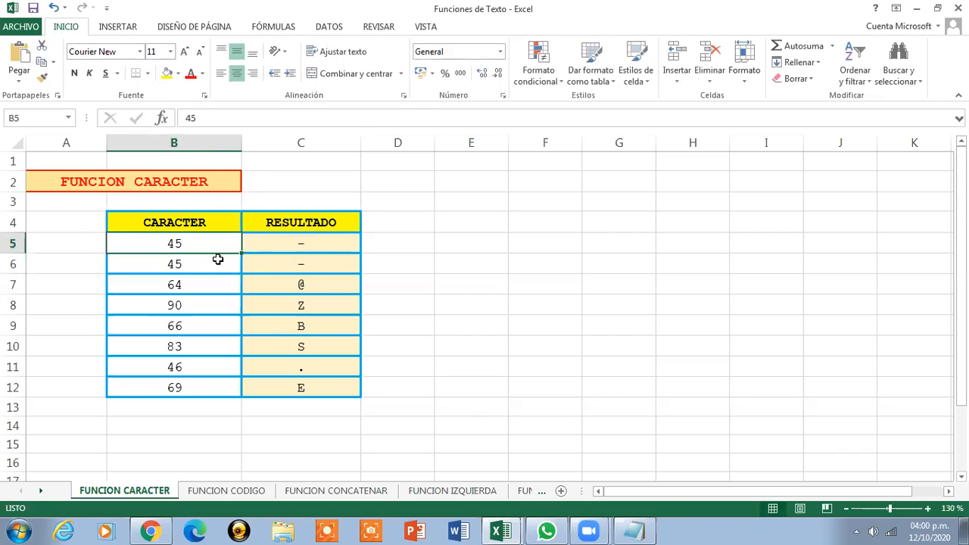
text(46)
key(Return)
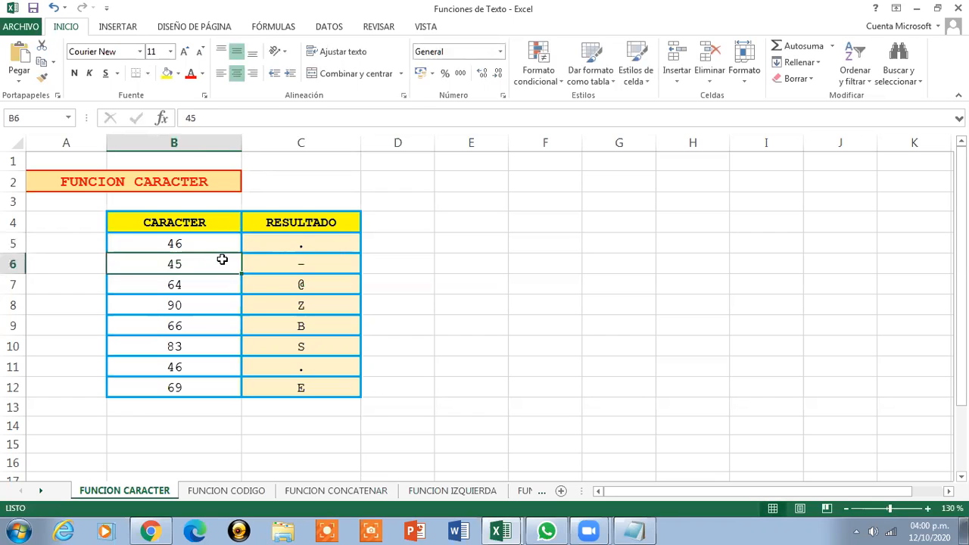
Change the code in B5 to 48 and check the result formula
click(189, 238)
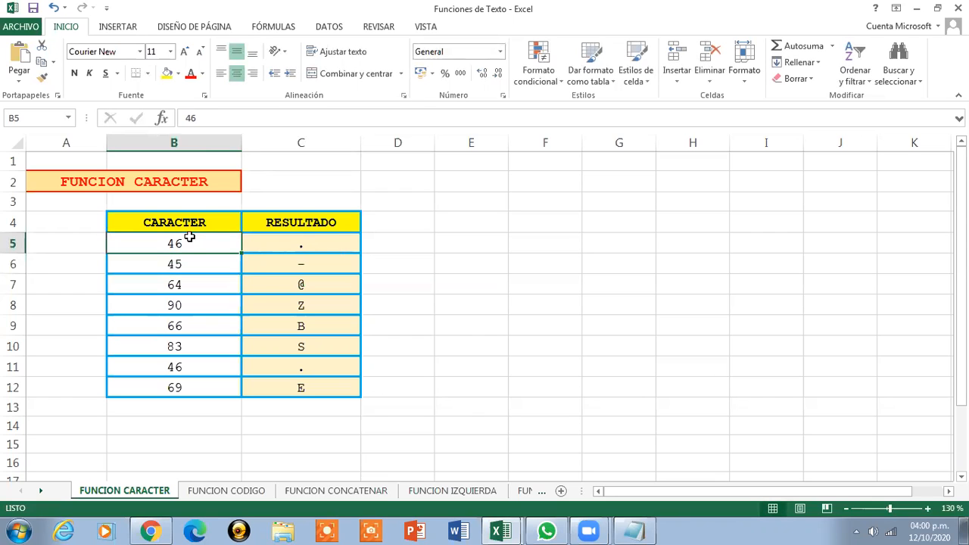
double_click(189, 237)
key(BackSpace)
text(8\)
key(Return)
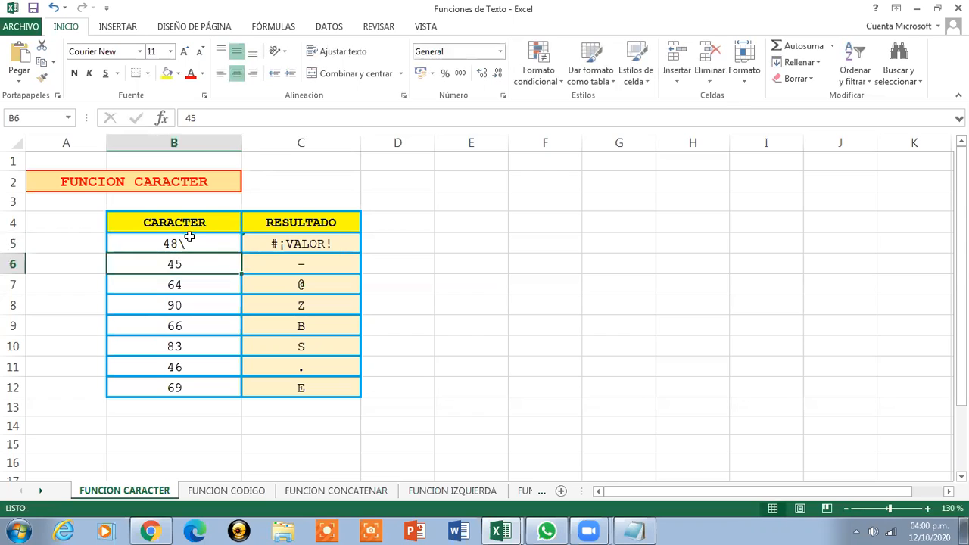
click(195, 250)
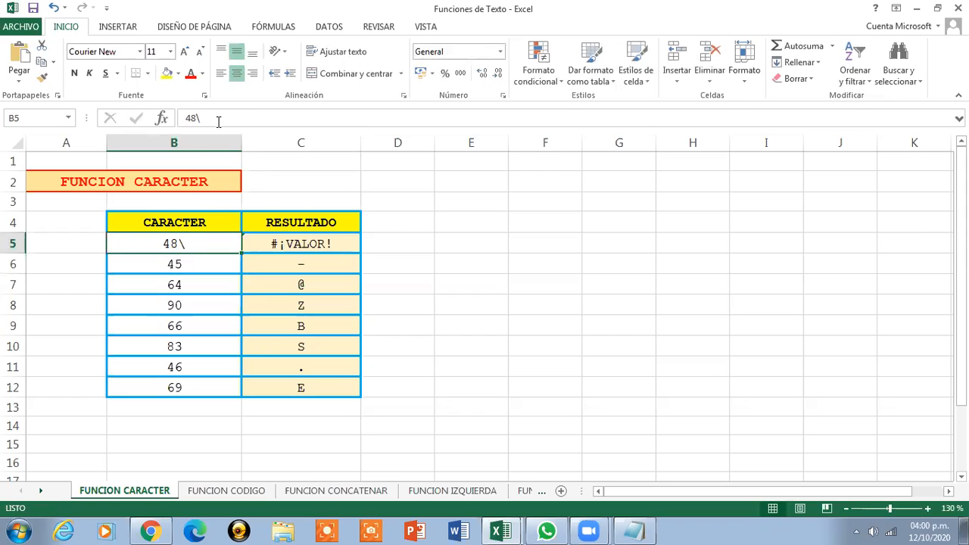
click(217, 117)
key(Return)
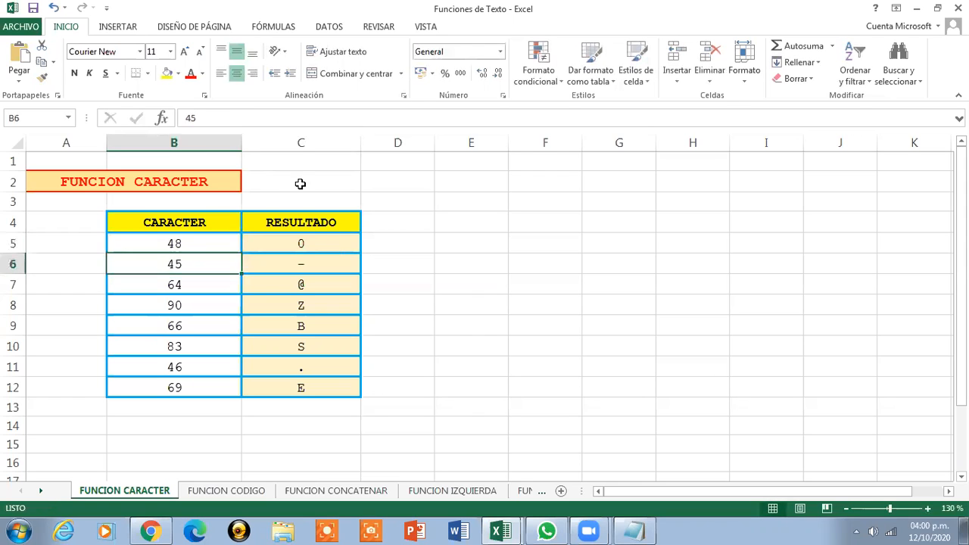
click(320, 245)
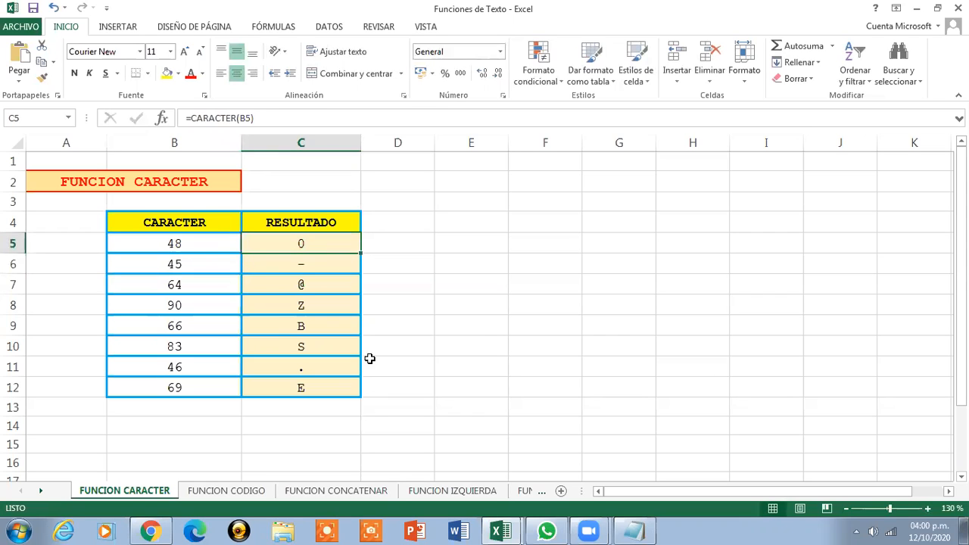
Change the code in B5 to 49
click(174, 245)
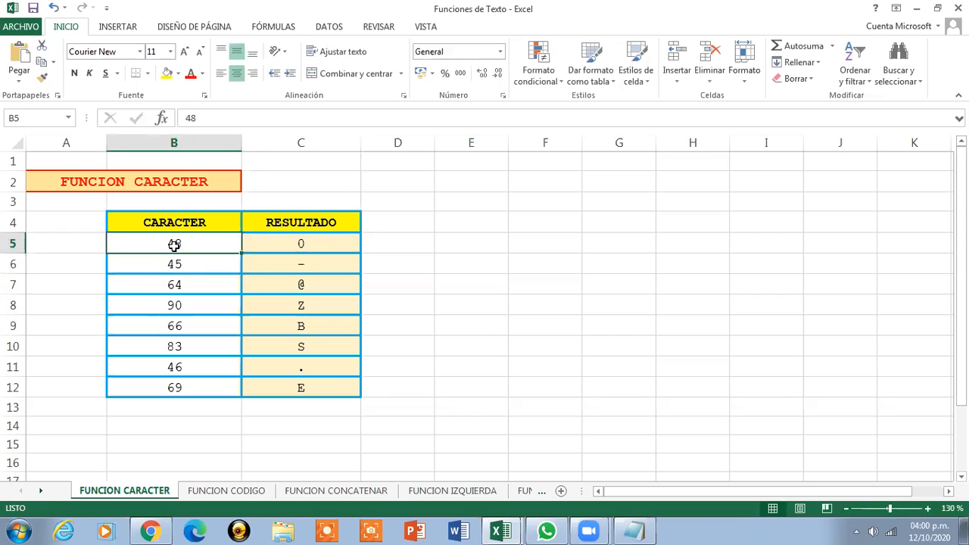
text(49)
key(Return)
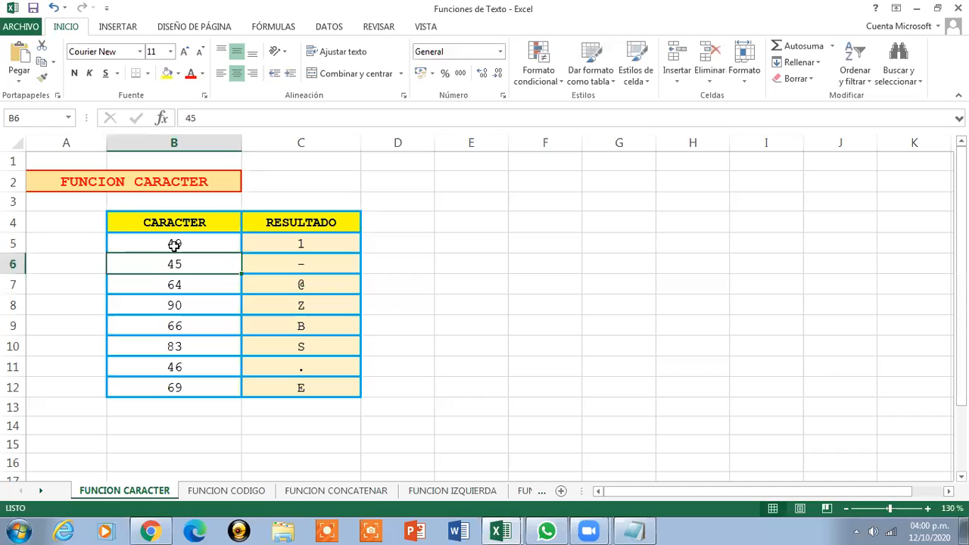
click(174, 244)
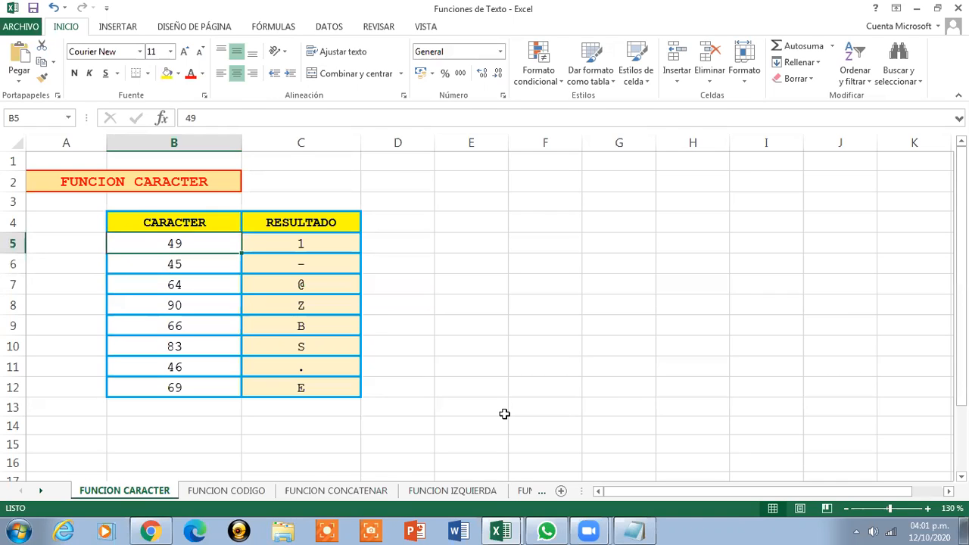
Switch to the FUNCION CODIGO sheet and zoom in to 140 %
click(166, 180)
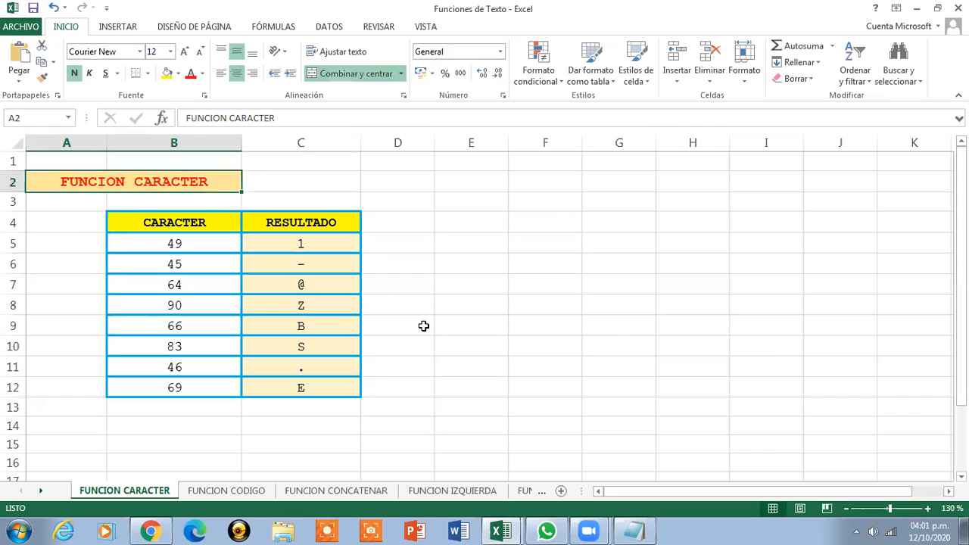
click(254, 491)
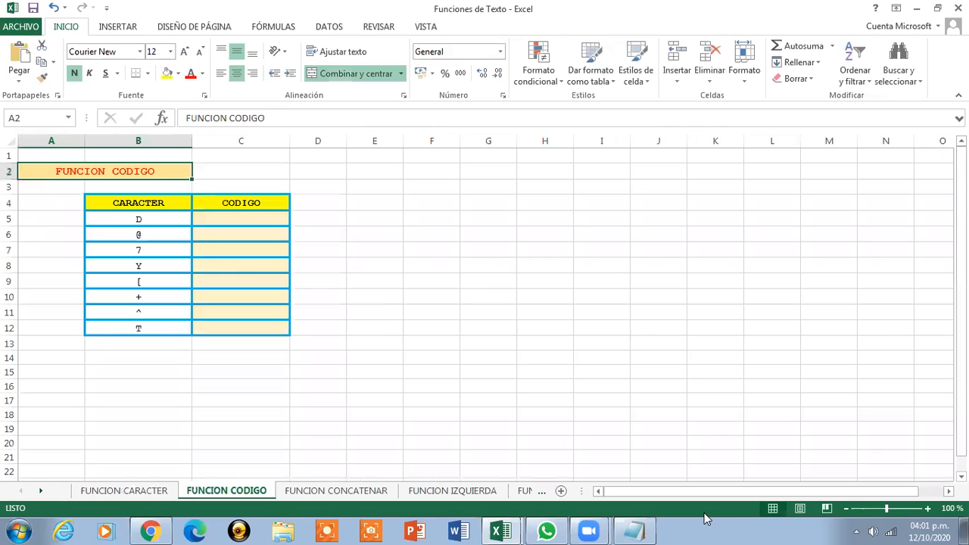
click(927, 509)
click(927, 509)
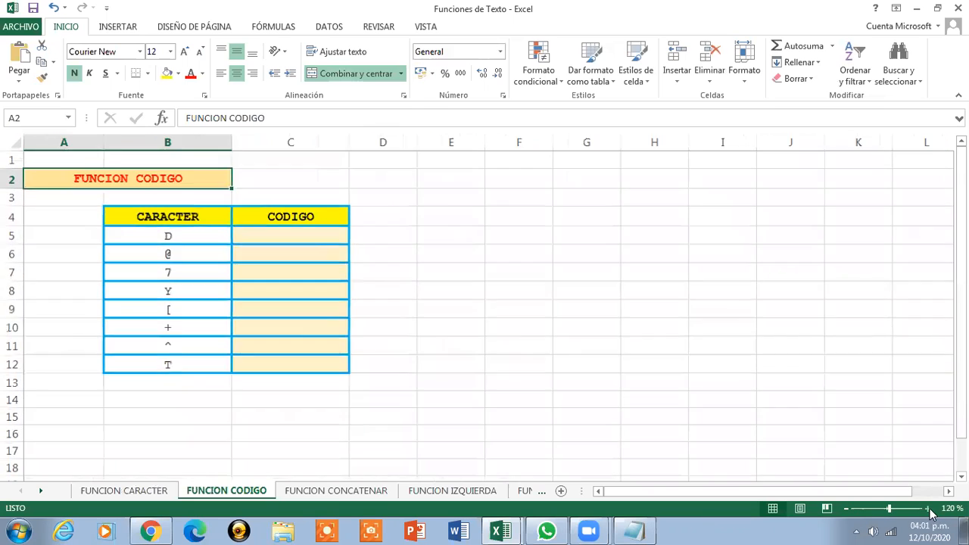
click(927, 508)
click(927, 509)
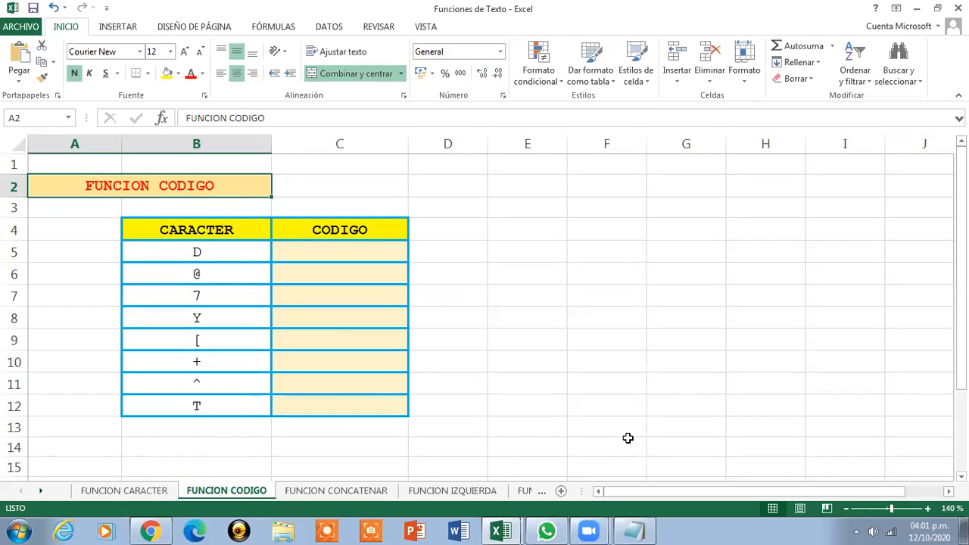
Enter =CODIGO(B5) in C5 to return the code of the character in B5
click(193, 230)
drag(254, 242, 382, 413)
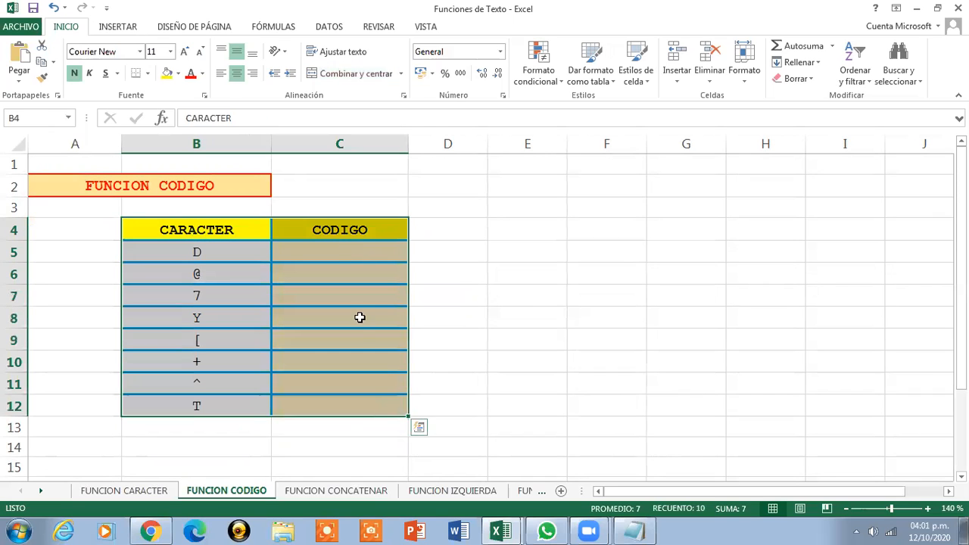
click(331, 251)
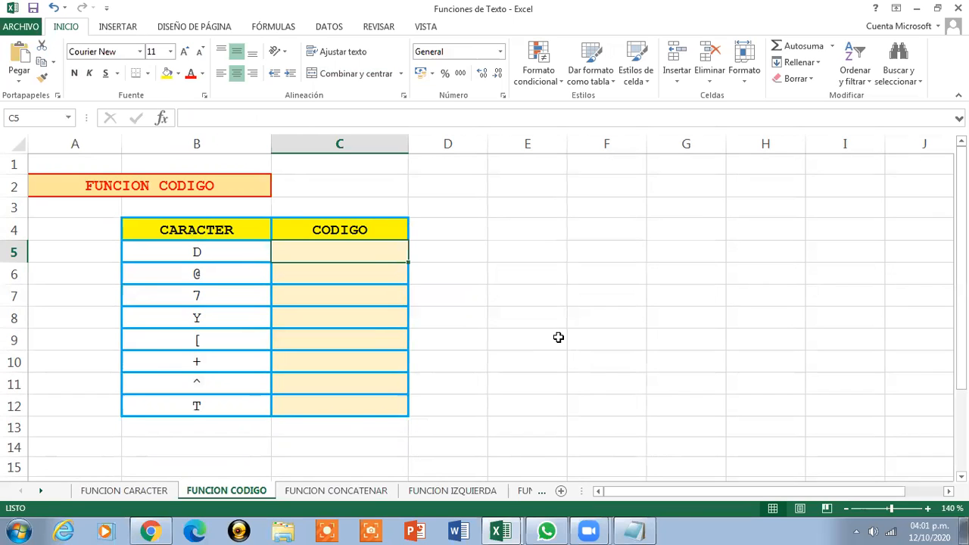
text(=CODIGO)
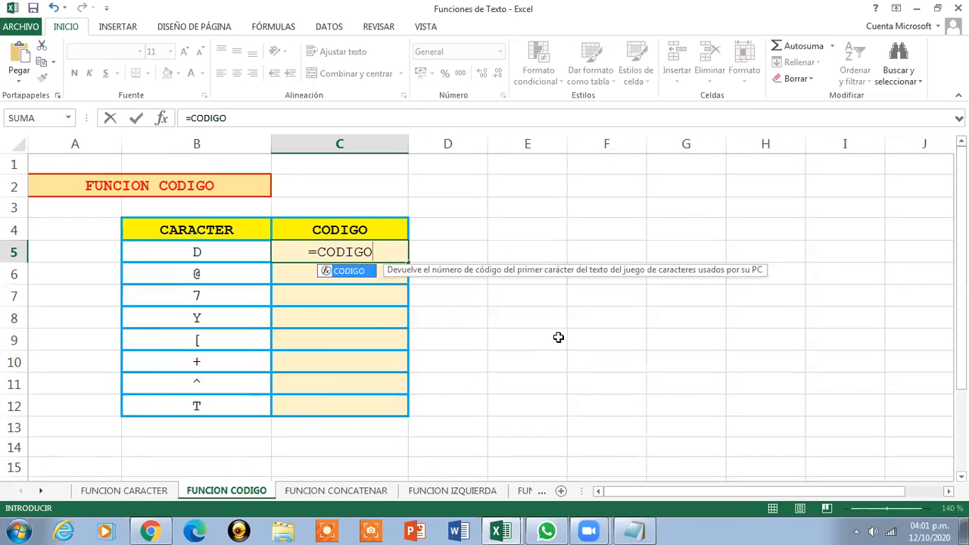
text(()
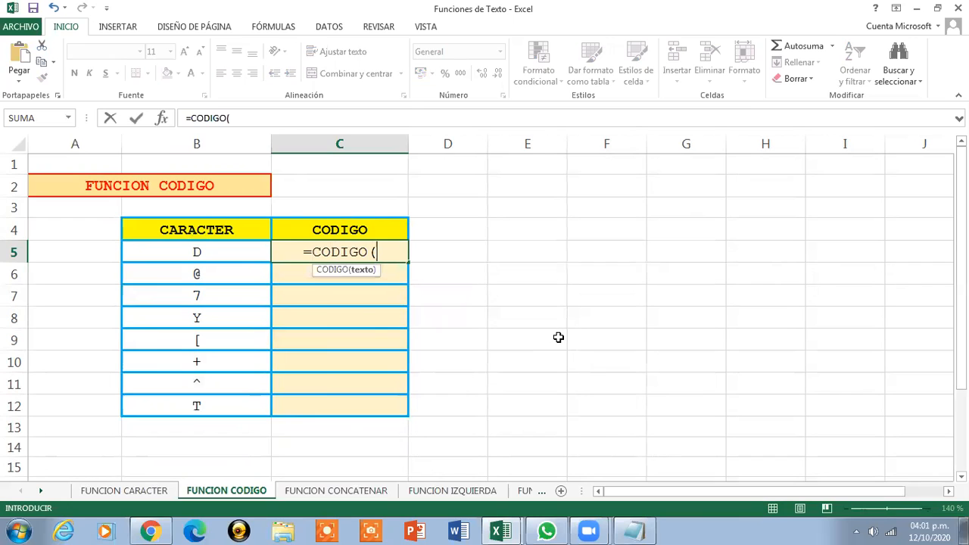
click(190, 254)
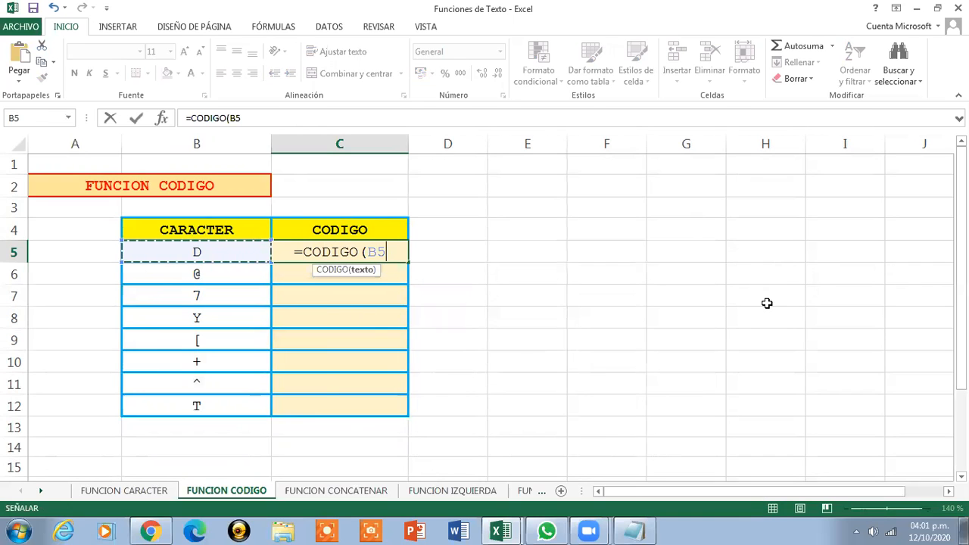
text())
key(Return)
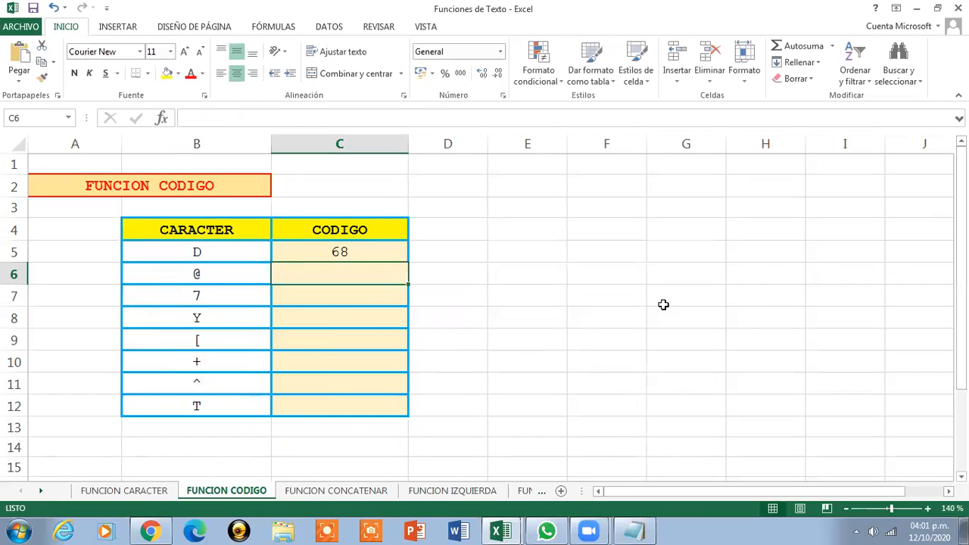
Fill the CODIGO formula down from C5 through C12
click(356, 257)
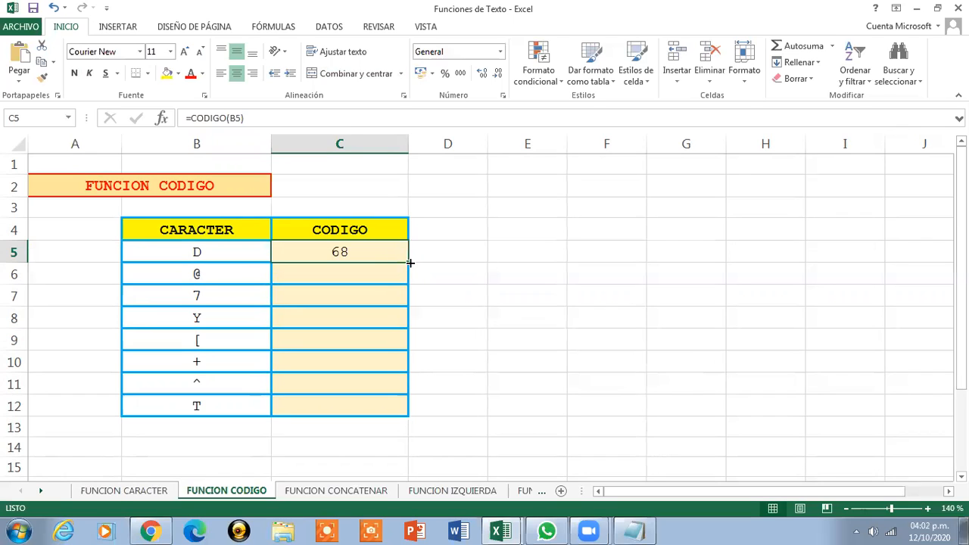
drag(410, 263, 415, 410)
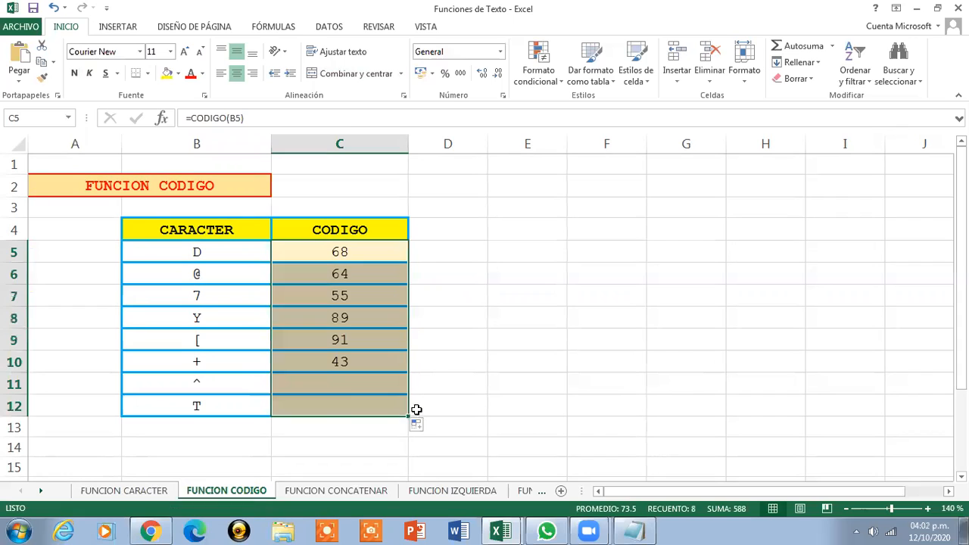
click(350, 246)
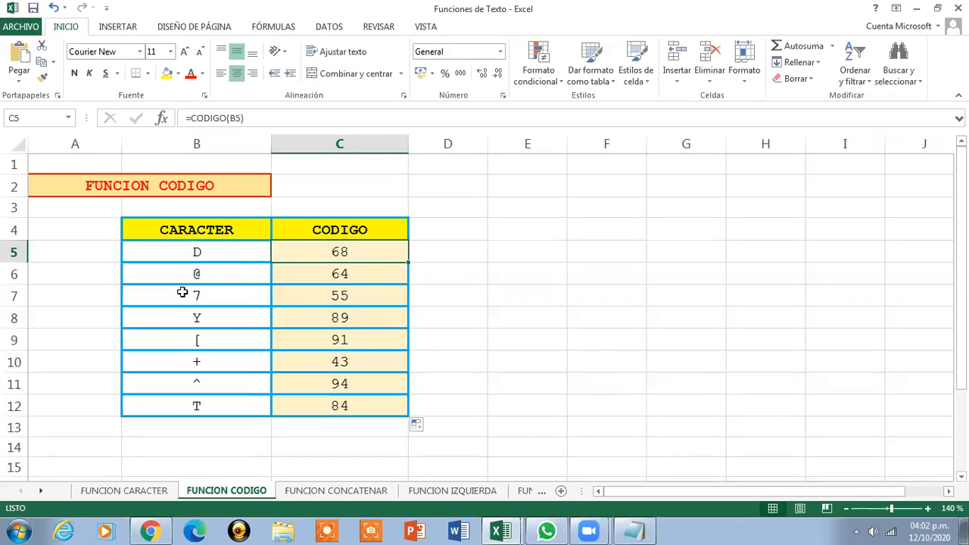
Replace the character in B7 with ^ and check its code formula
click(213, 299)
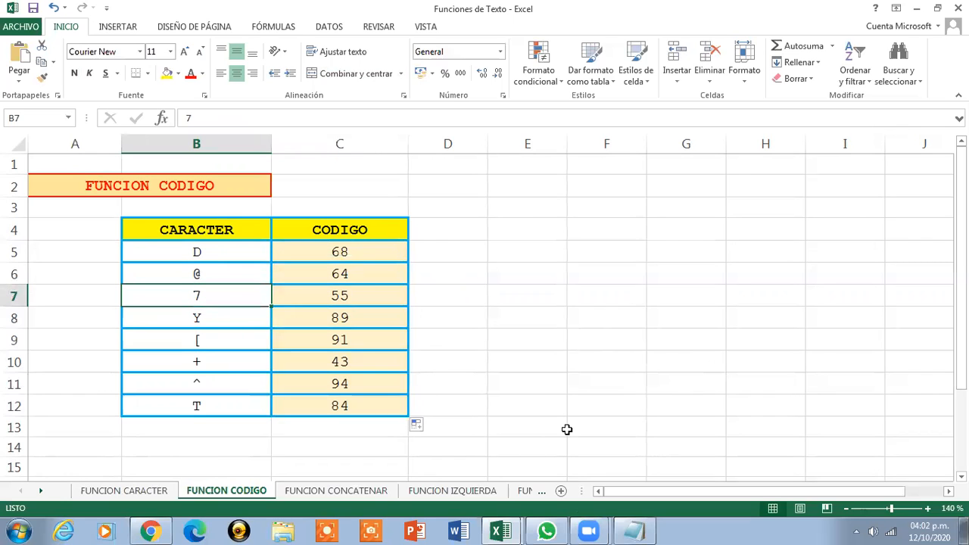
text(^)
key(Return)
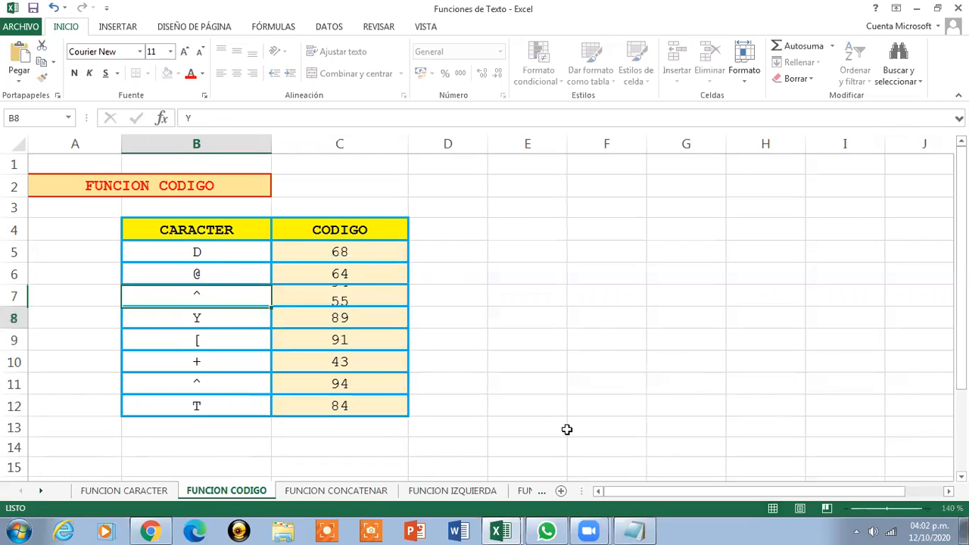
click(369, 301)
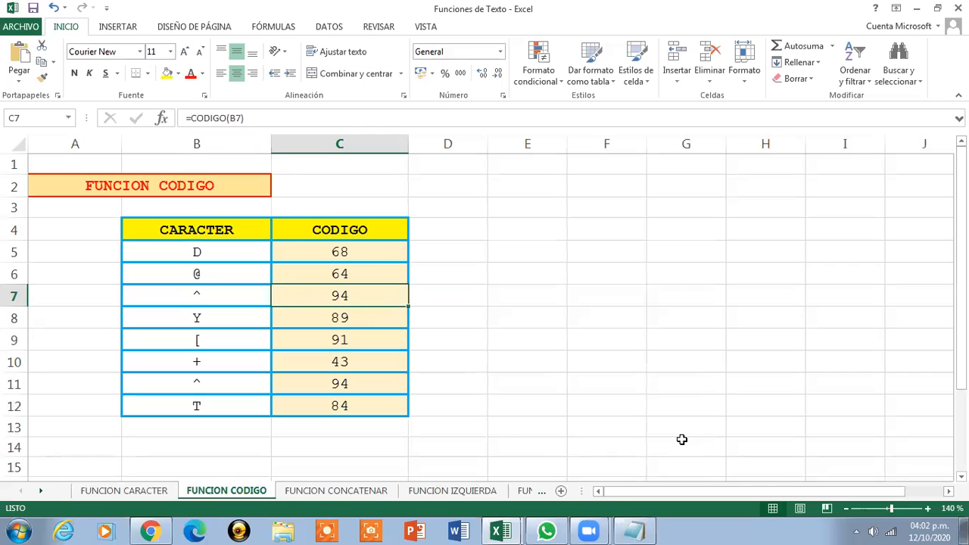
Switch to the FUNCION CONCATENAR sheet and zoom in to 140 %
click(241, 186)
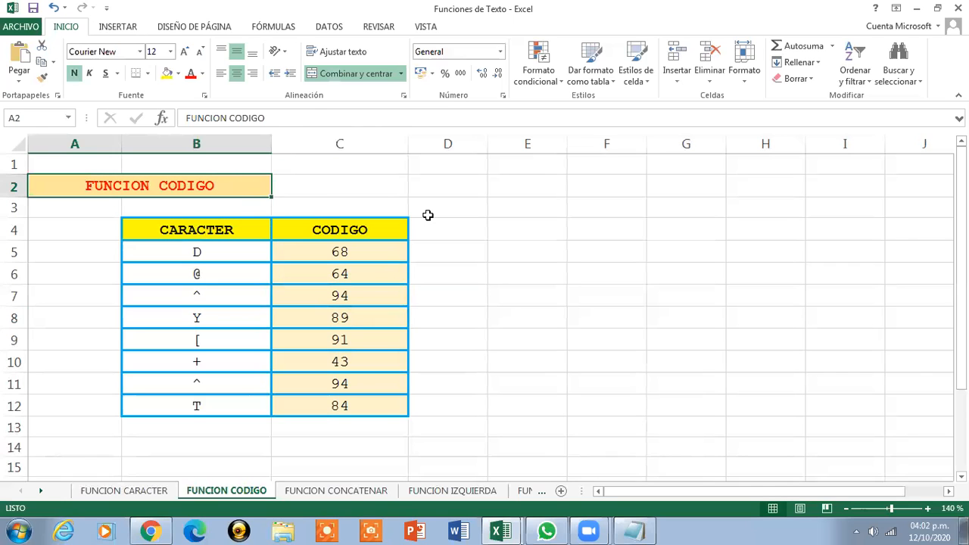
click(346, 492)
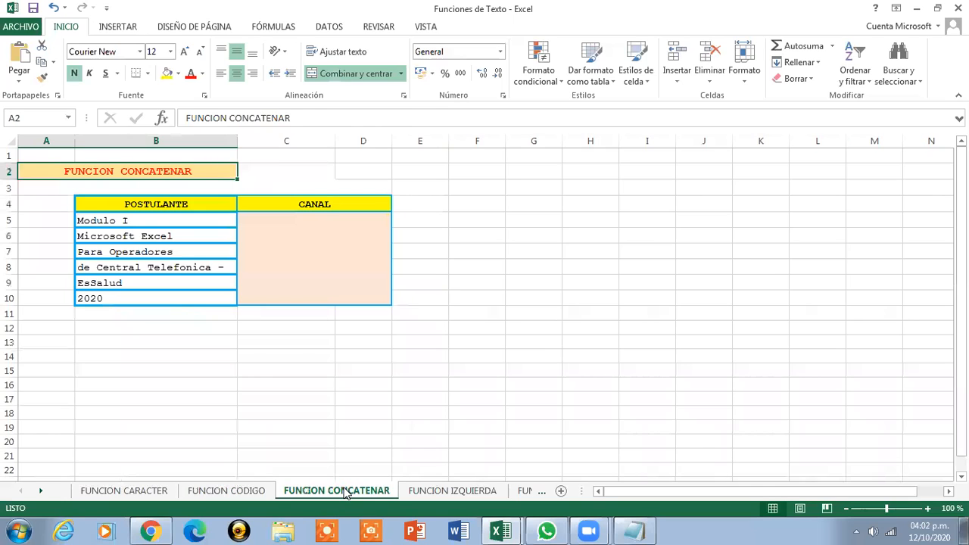
click(927, 511)
click(928, 511)
click(928, 511)
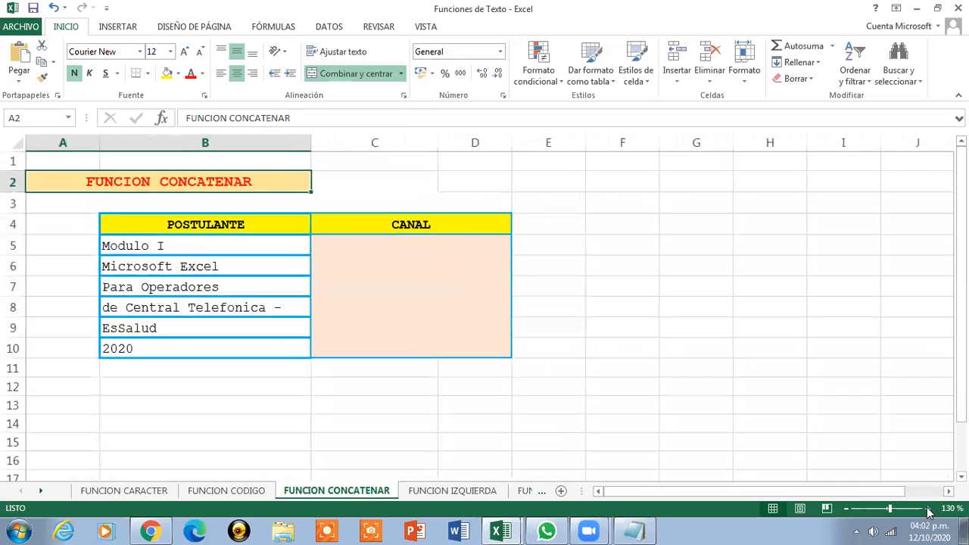
click(928, 511)
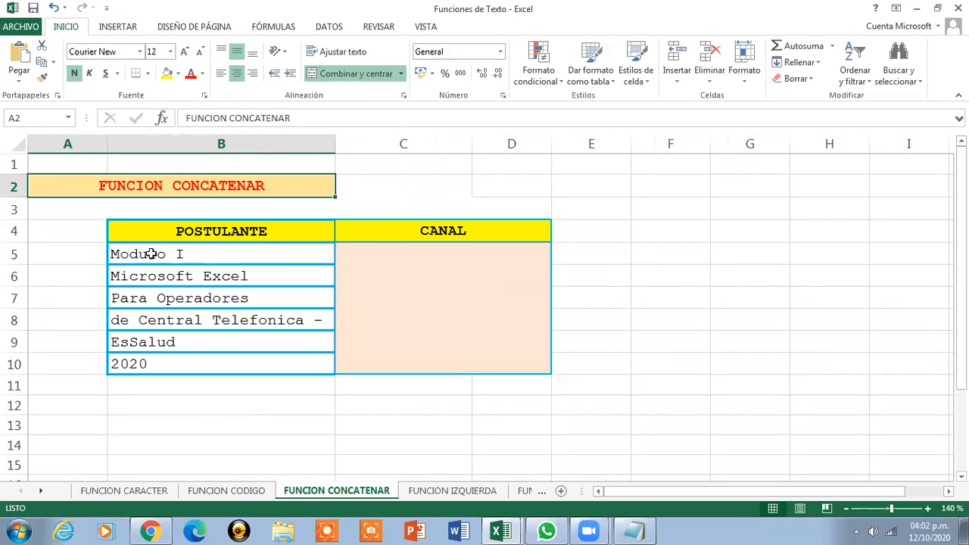
Step through the POSTULANTE text cells from B5 to B10
click(152, 253)
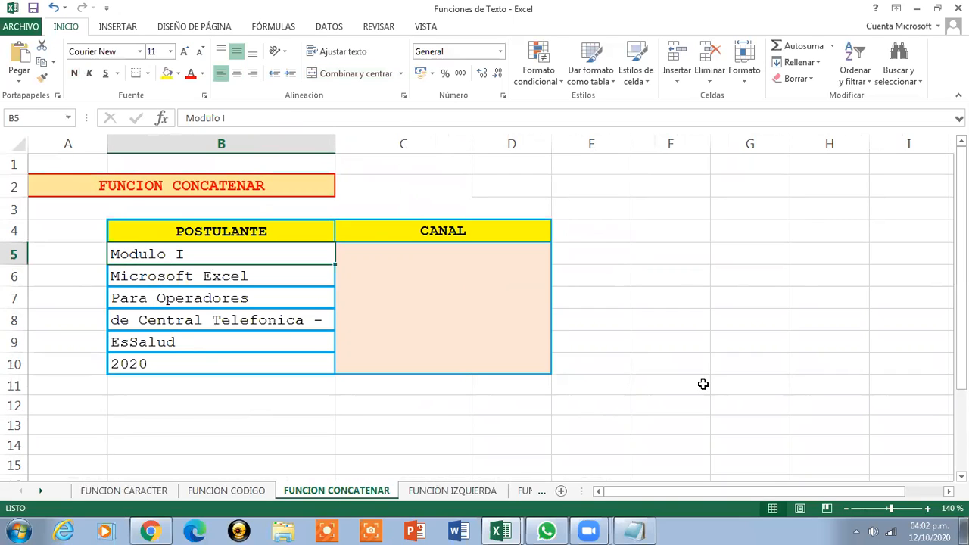
key(Down)
key(Down)
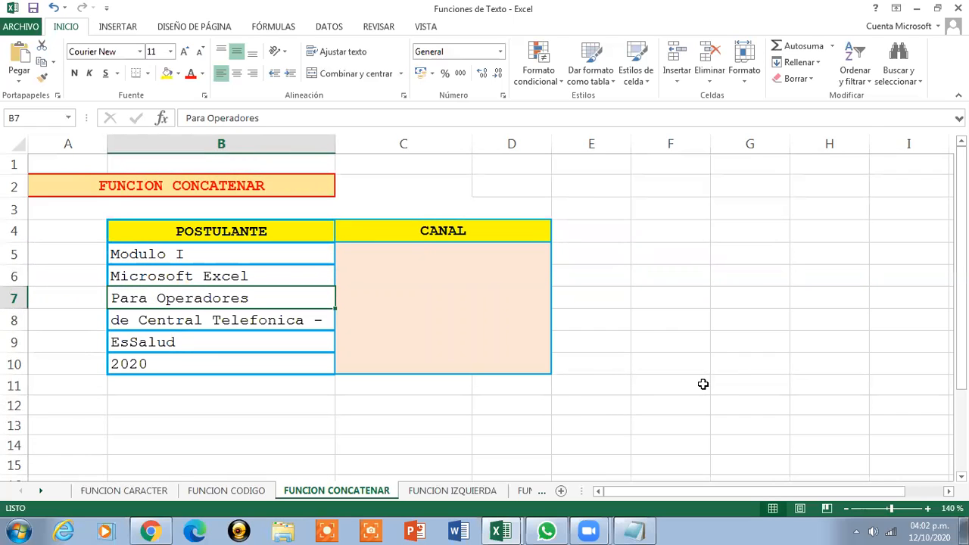
key(Down)
key(Down)
key(Down)
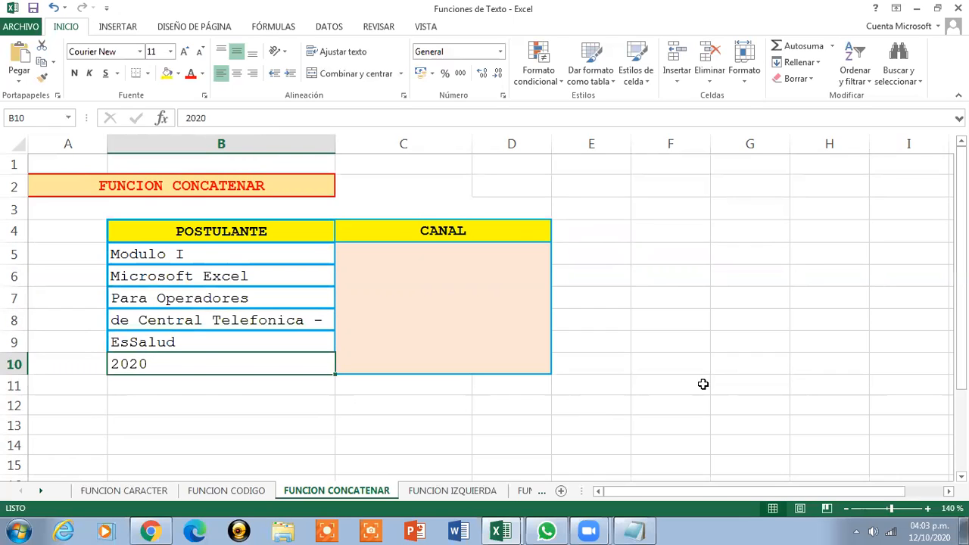
Rename the column headers in B4 and C4 to TEXTO and RESULTADO
click(438, 300)
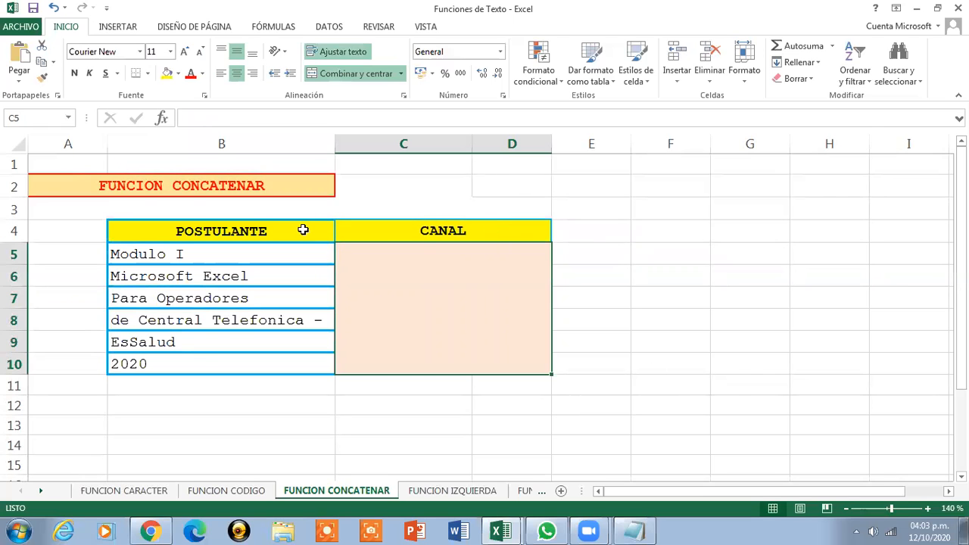
click(193, 230)
key(Delete)
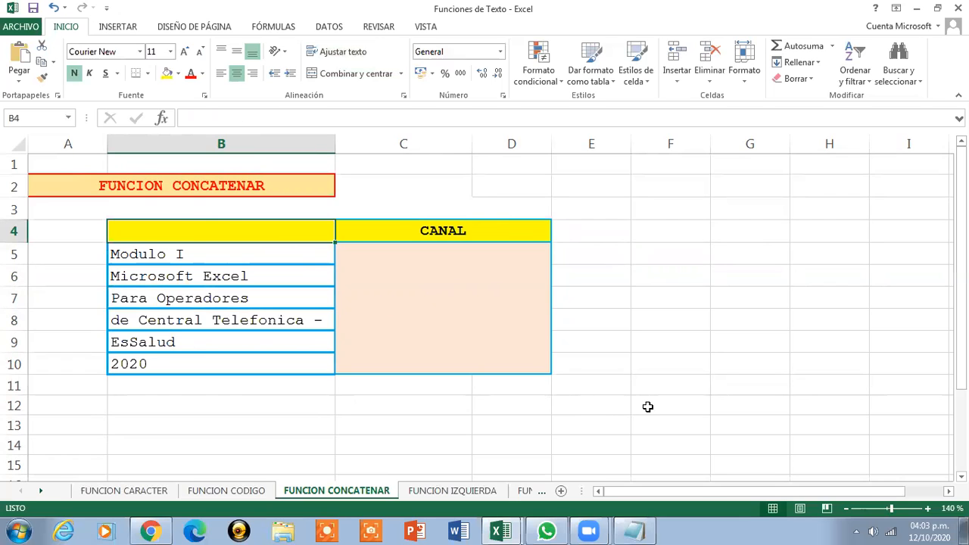
text(TEXTO)
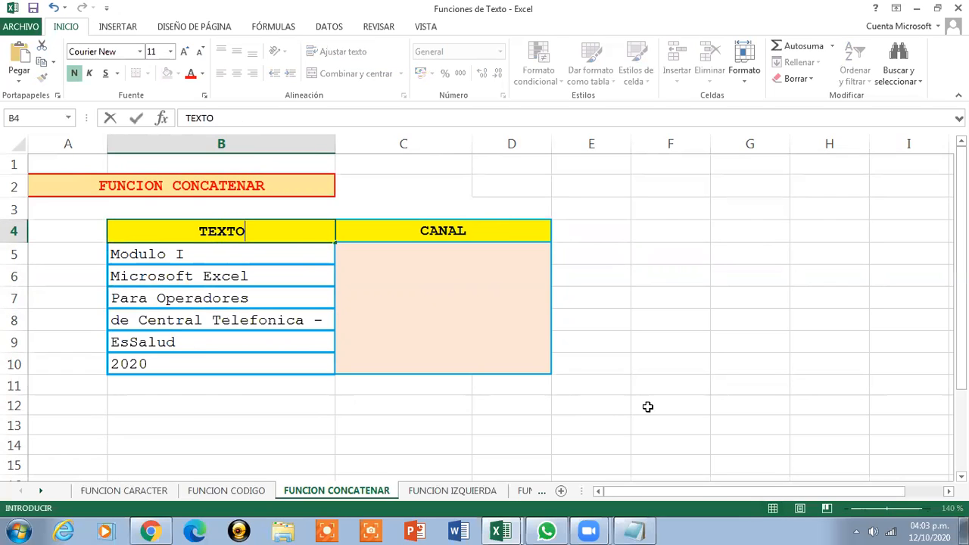
click(428, 237)
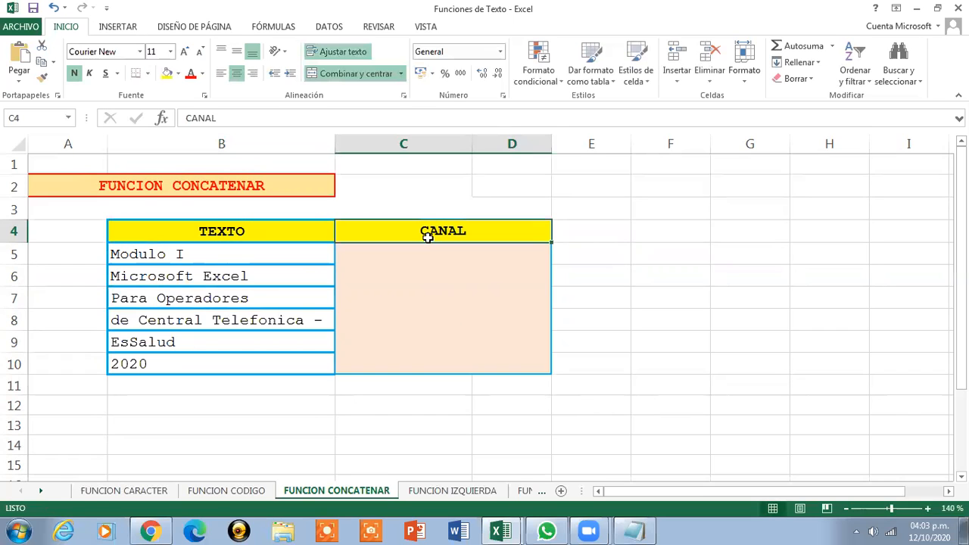
text(RESULT)
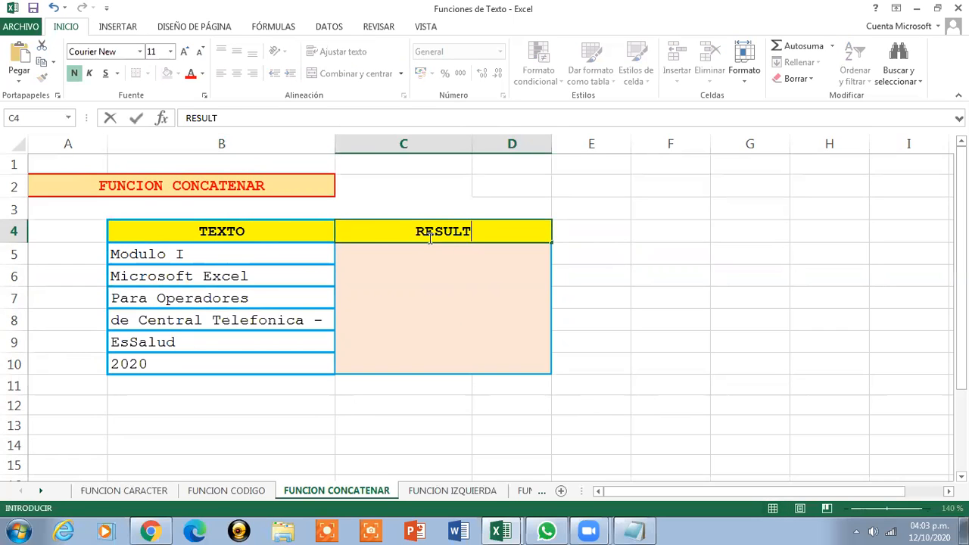
text(ADO)
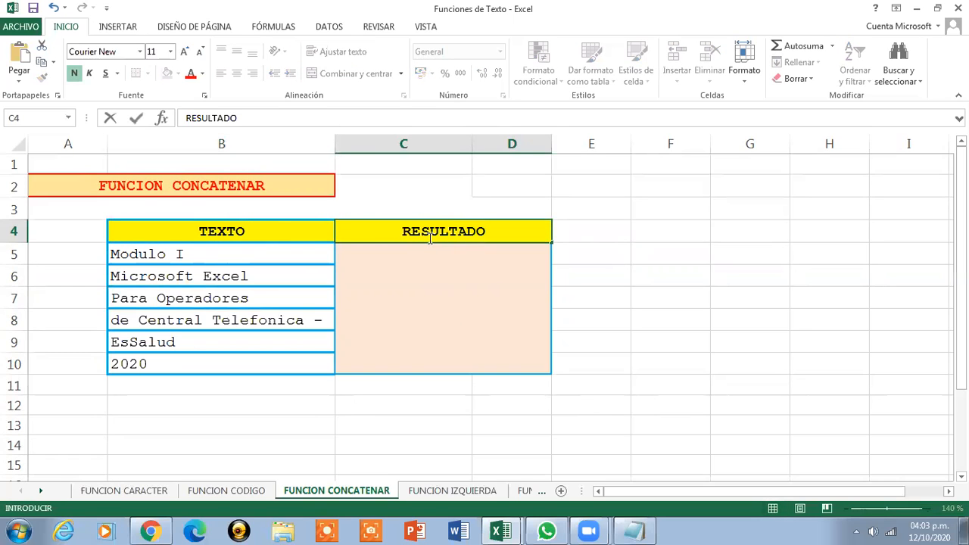
click(439, 284)
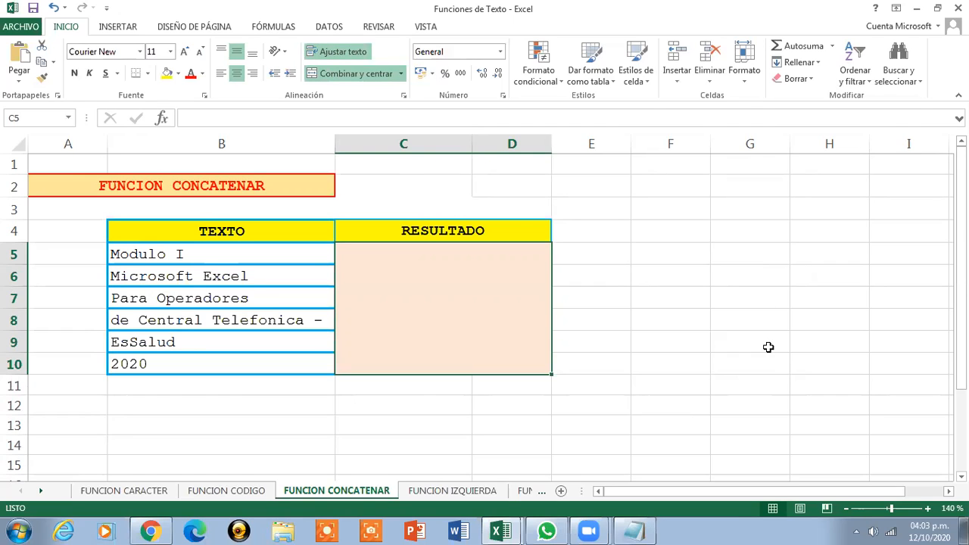
text(=)
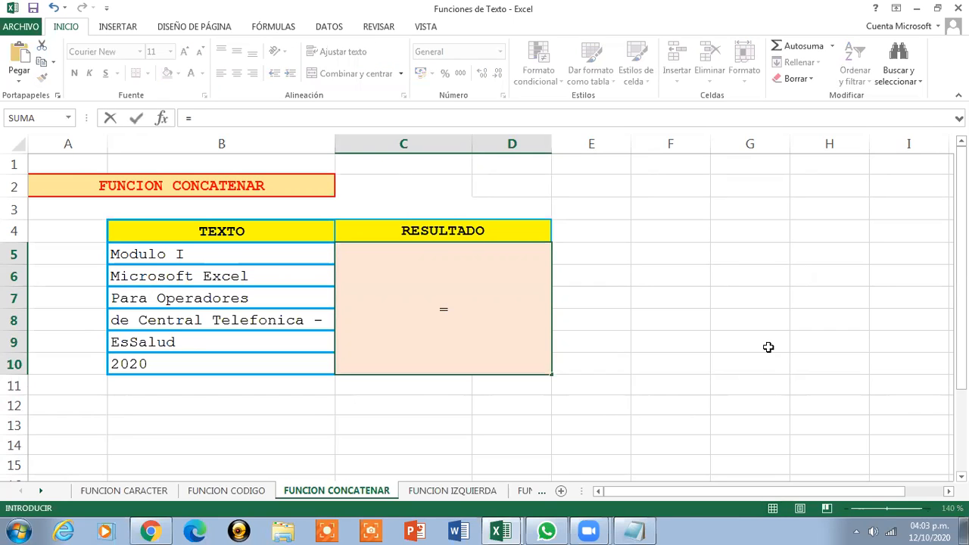
text(CONCA)
click(767, 347)
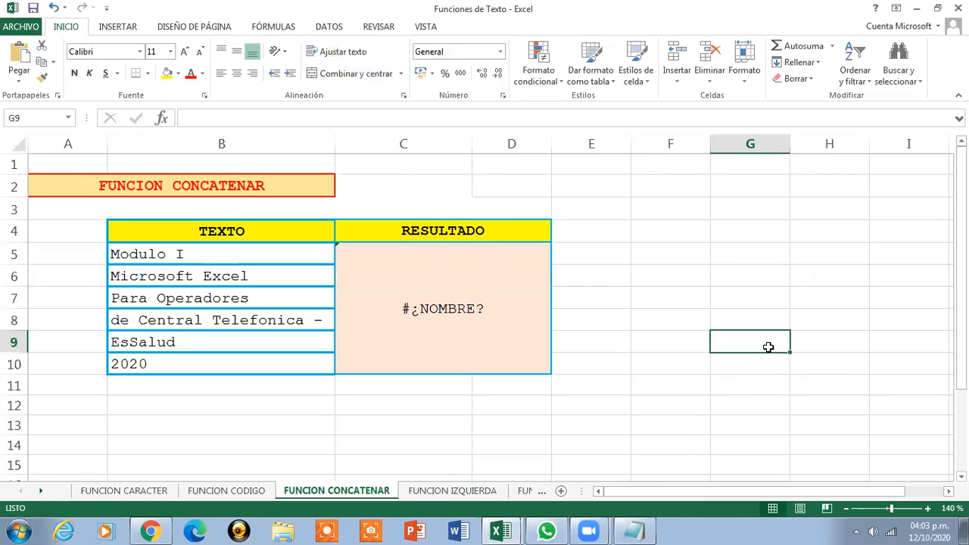
click(453, 295)
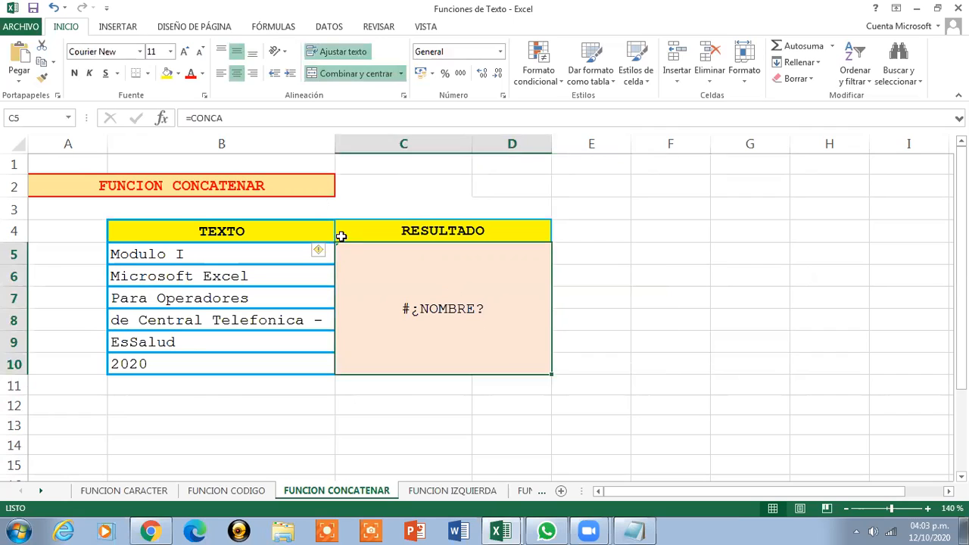
key(Delete)
Enter in C5 the formula =CONCATENAR(B5," ",B6," ",B7," ",B8," ",B9," ",B10) joining the texts with spaces
text(=CONC)
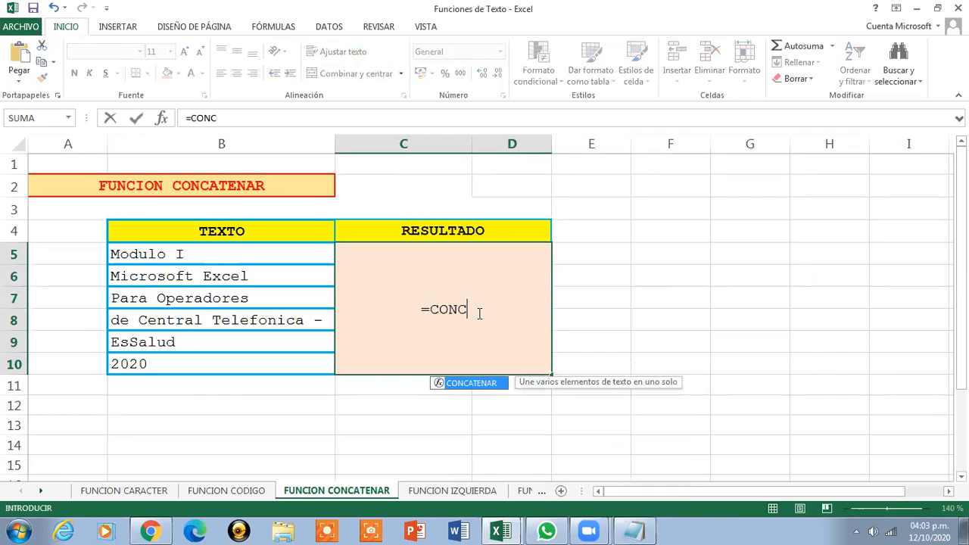
text(ATENAR()
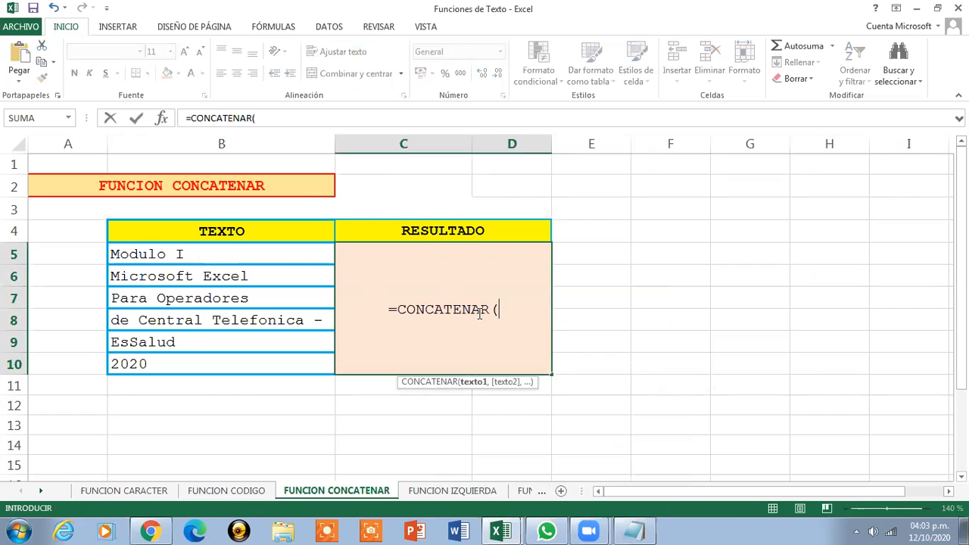
click(263, 255)
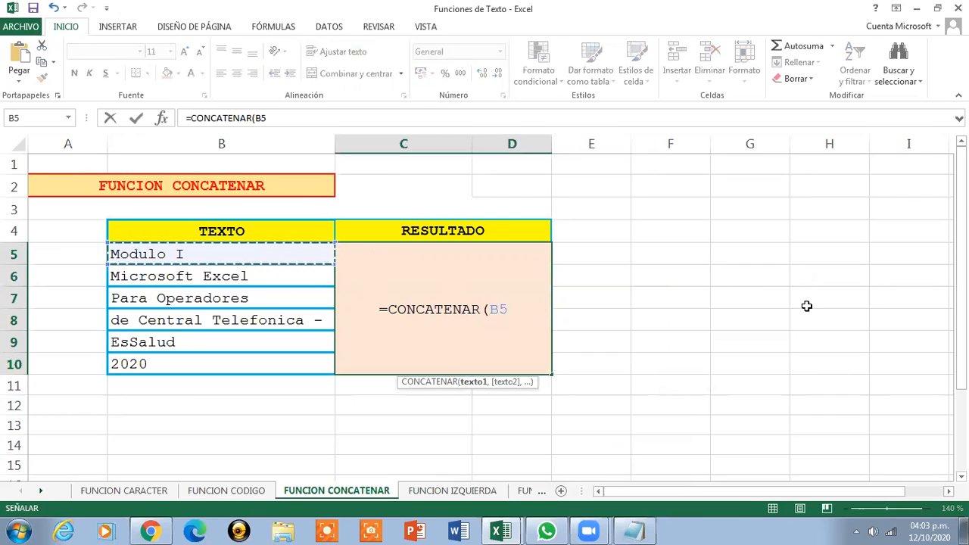
text(,)
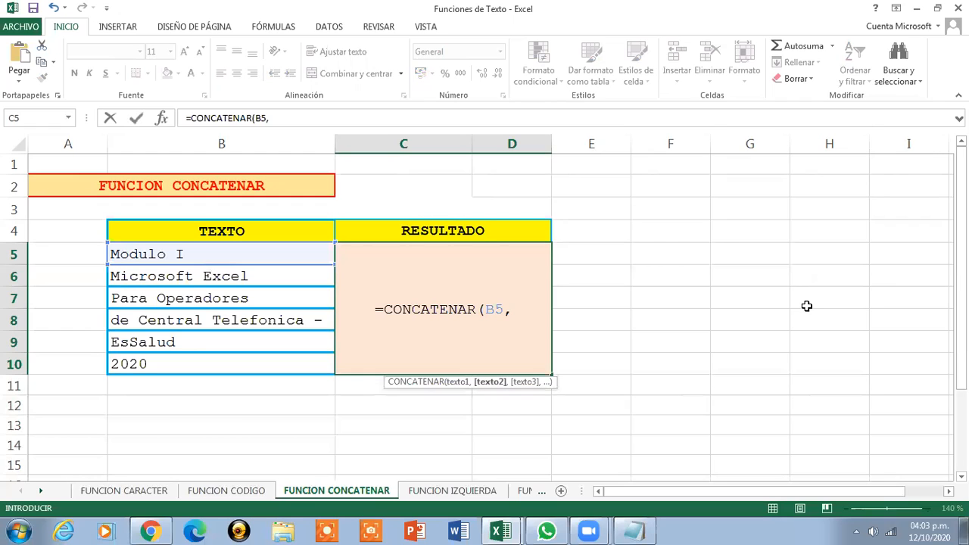
text(" )
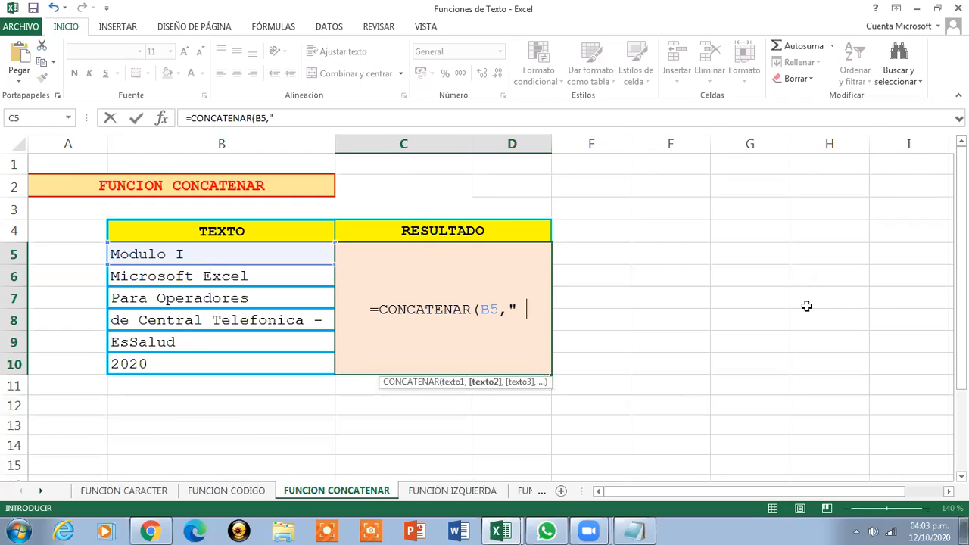
text(",)
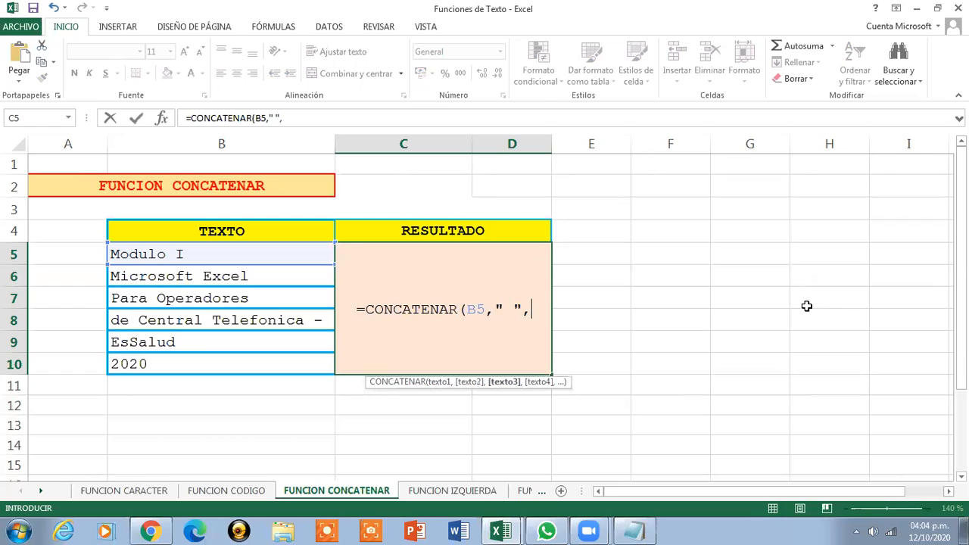
click(232, 277)
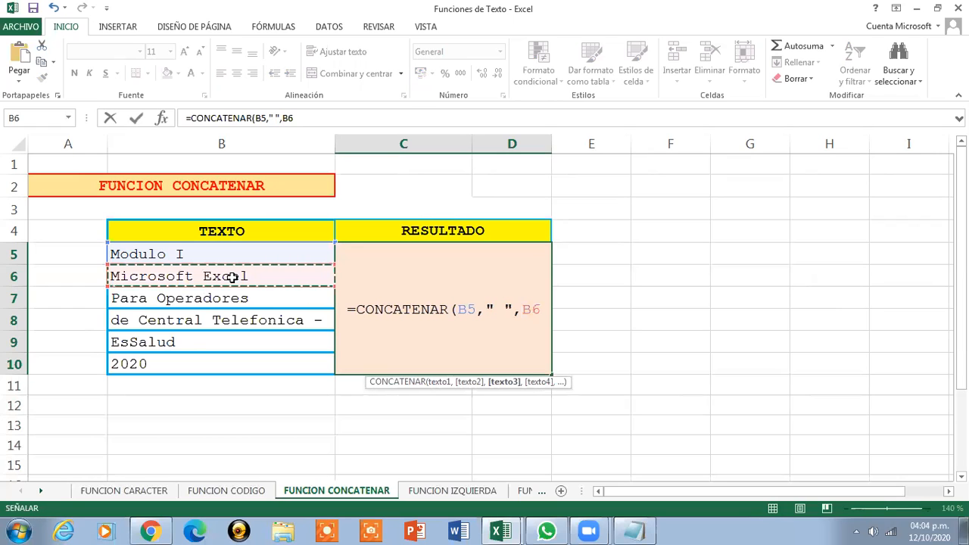
text(,)
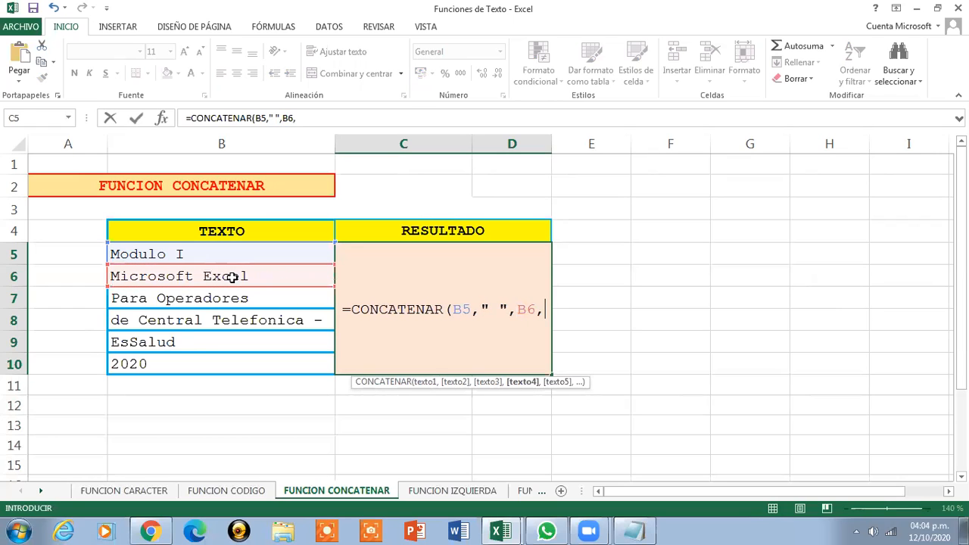
text(")
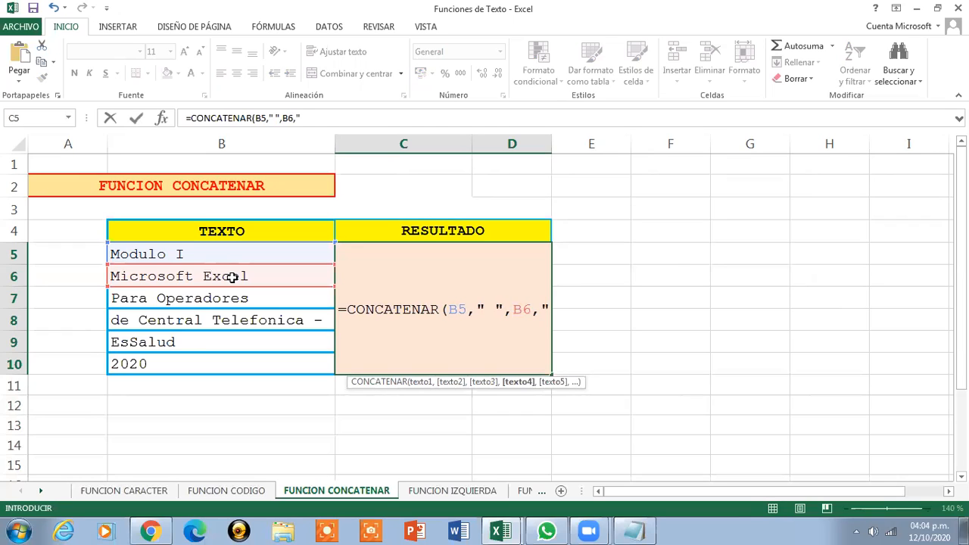
text( ")
text(,)
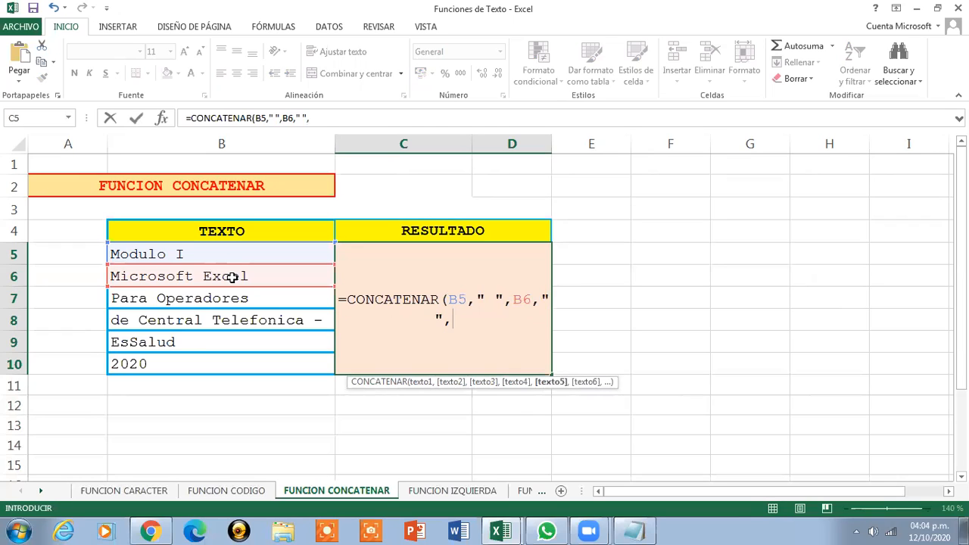
click(169, 306)
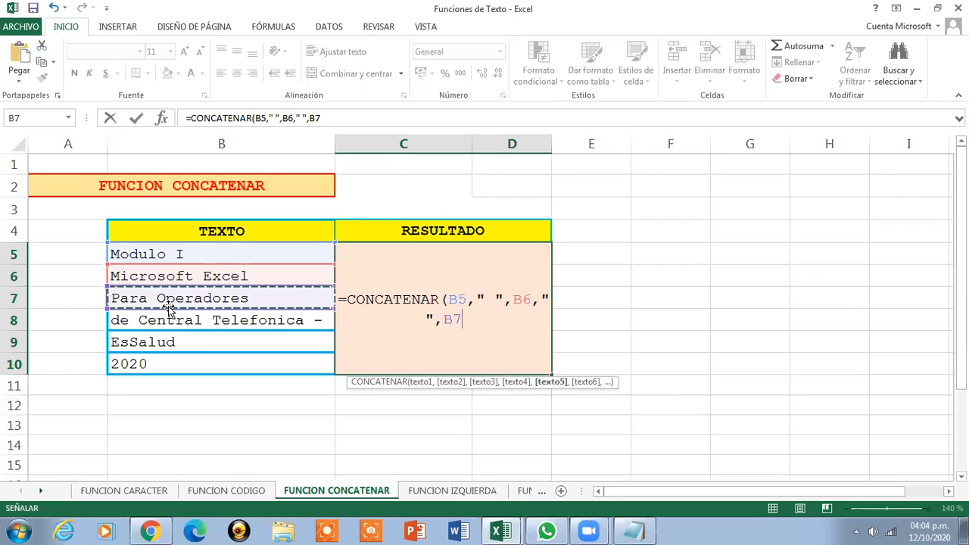
text(,)
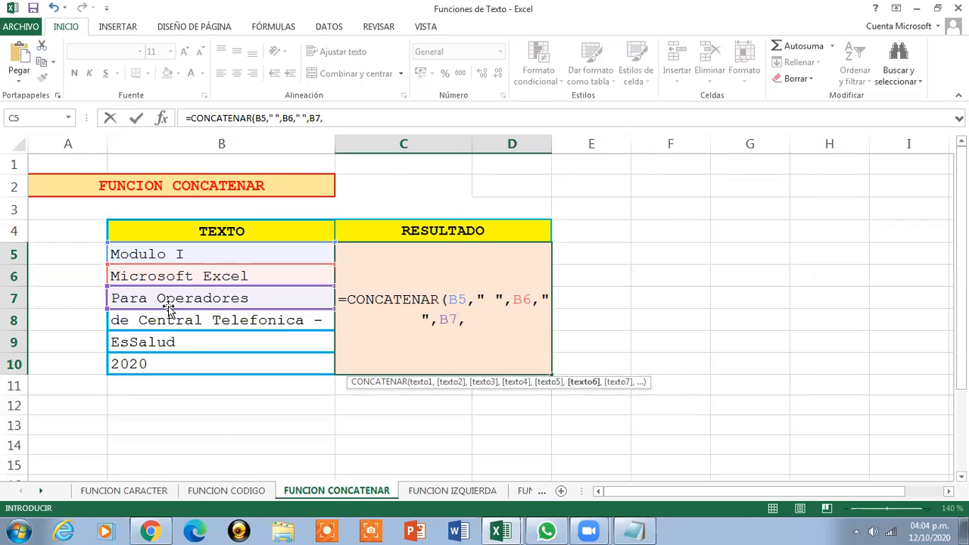
text(" ",)
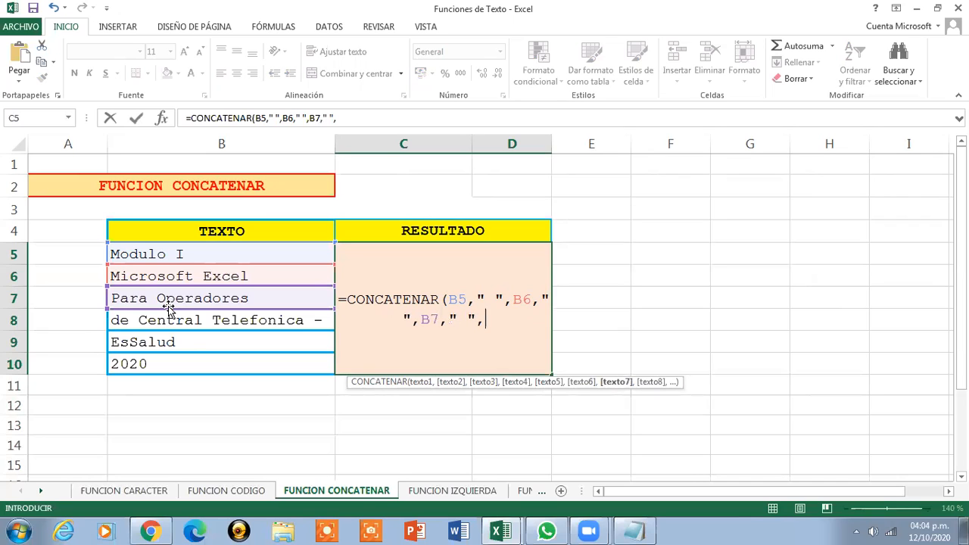
click(167, 322)
click(167, 321)
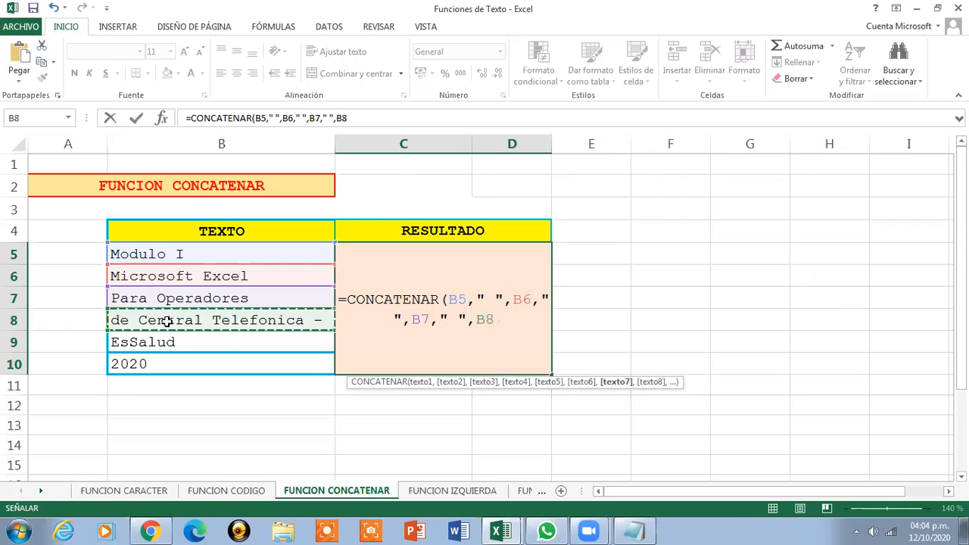
text(," ")
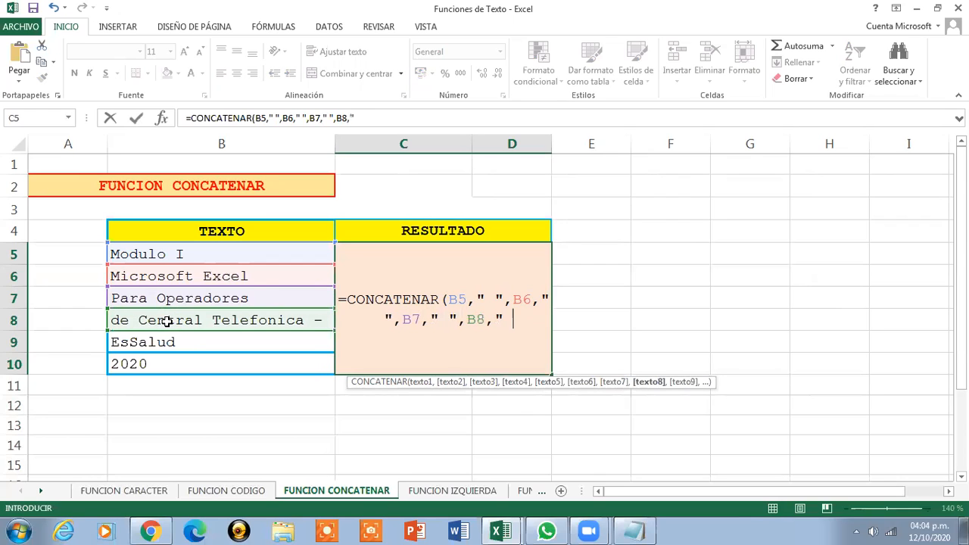
text(,)
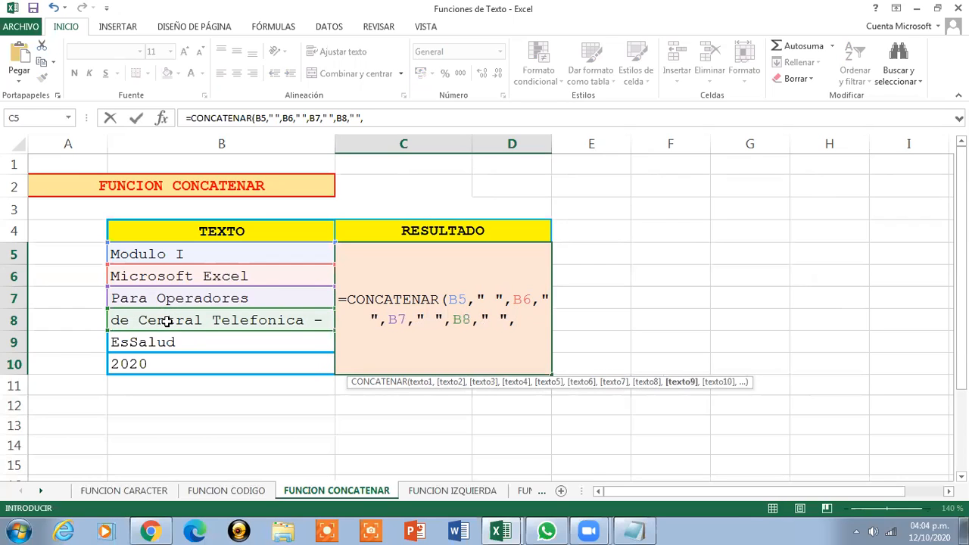
click(157, 343)
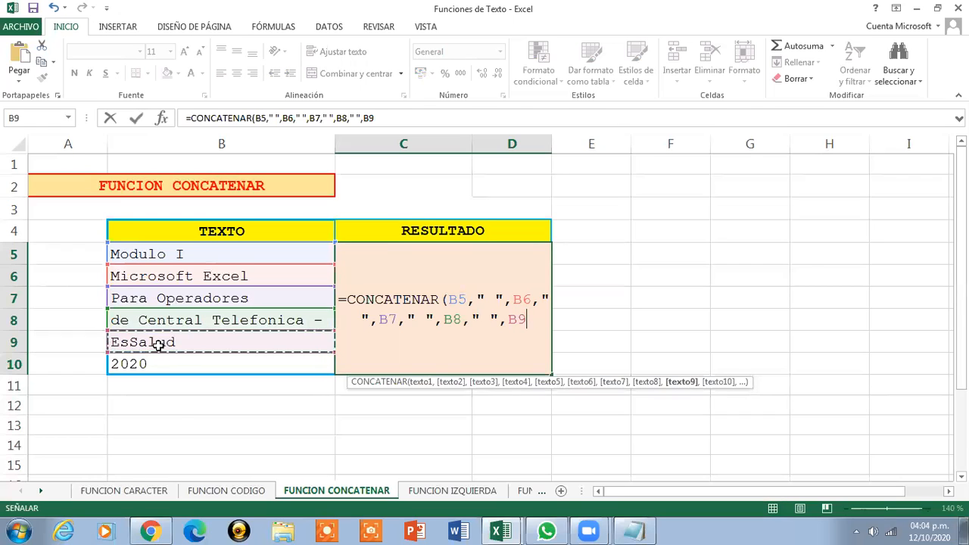
text(,)
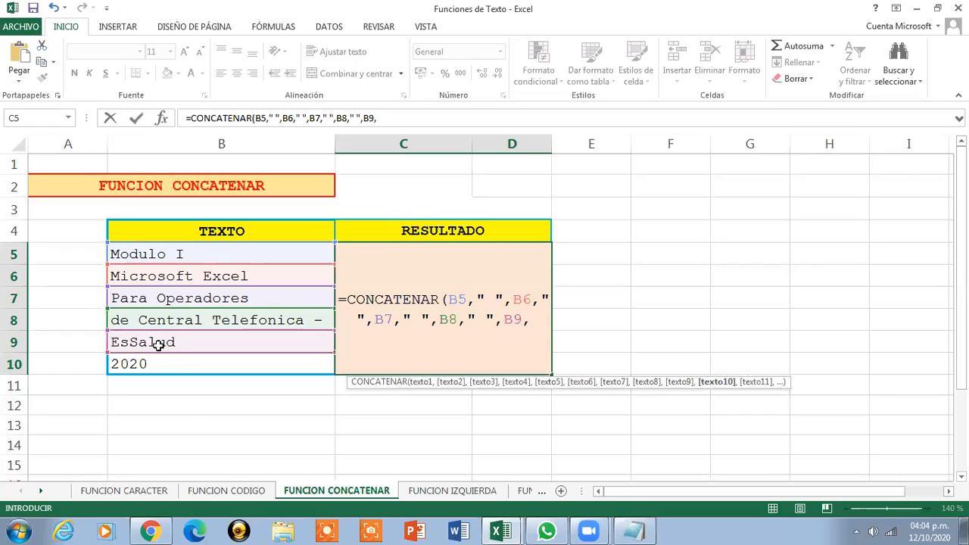
text(" ")
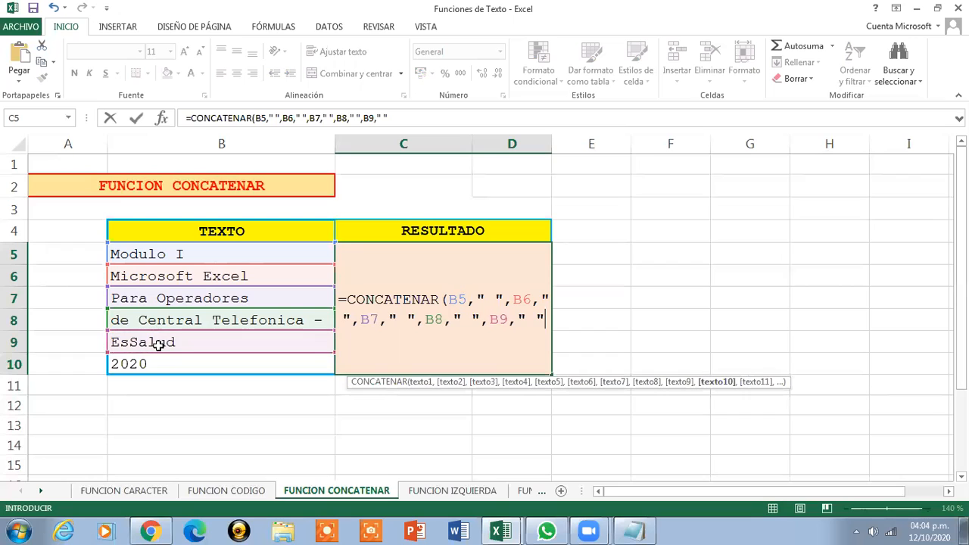
text(,)
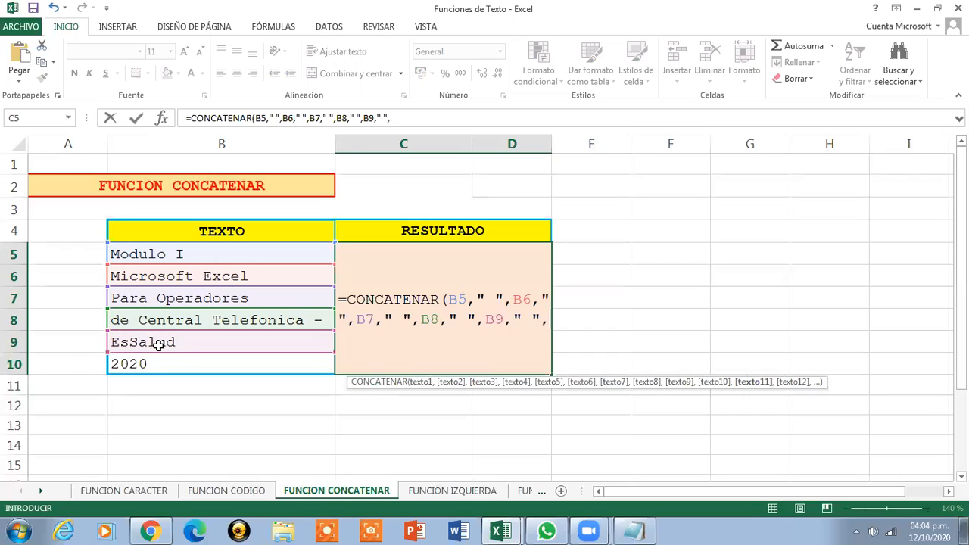
click(115, 366)
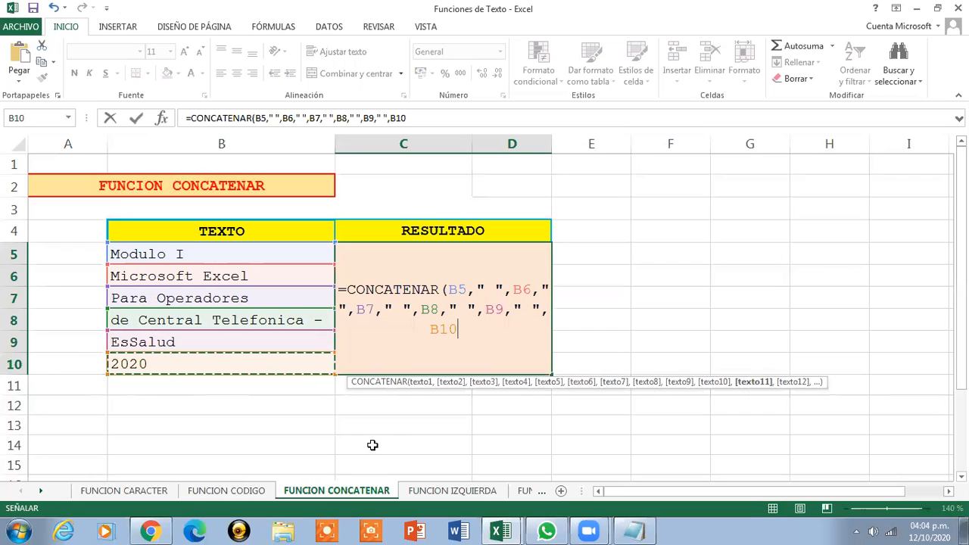
text())
key(Return)
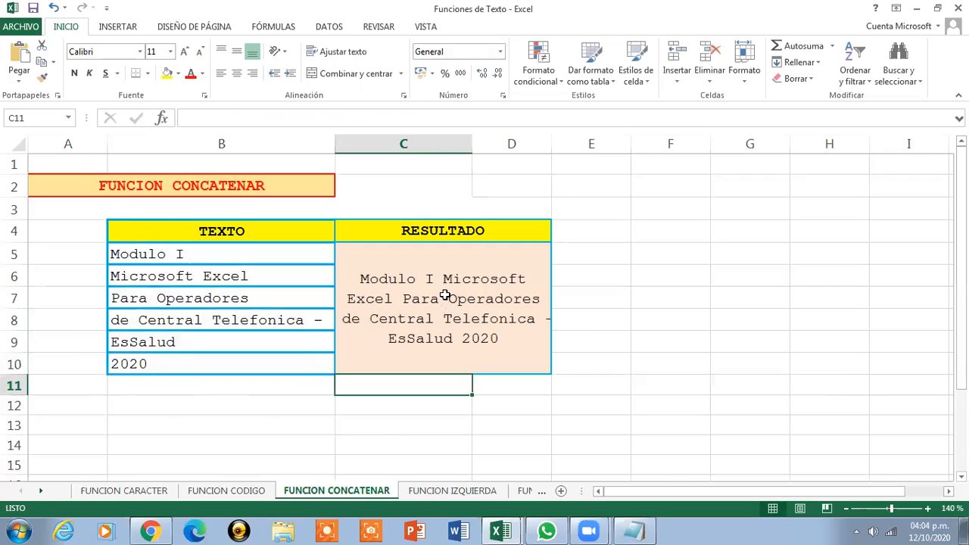
Inspect the formula in C5 and step through the text cells B5 to B8
click(446, 297)
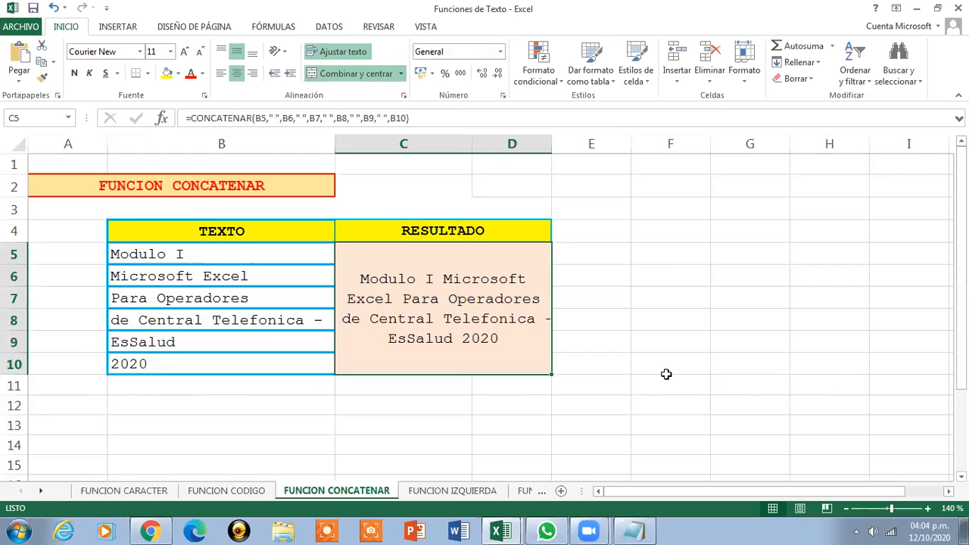
click(239, 255)
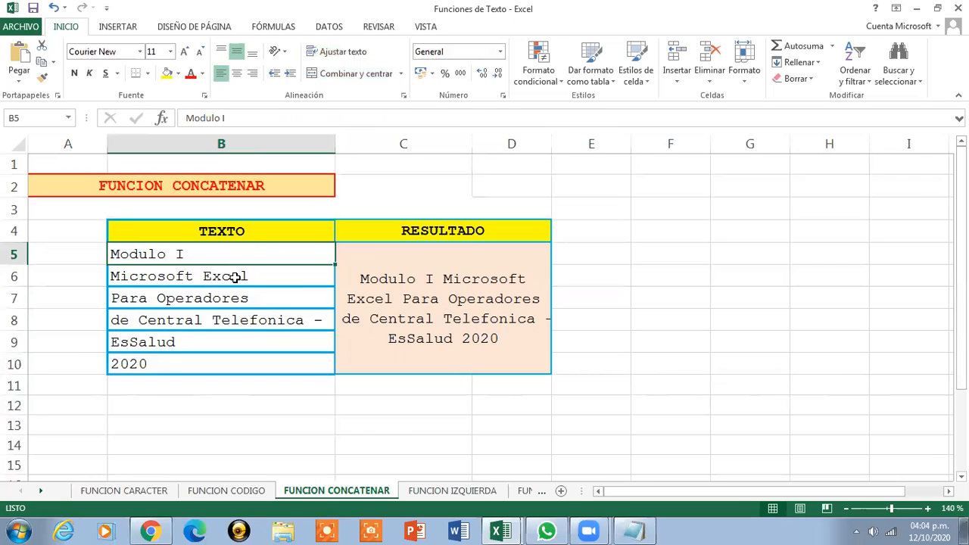
click(236, 277)
click(240, 297)
click(242, 320)
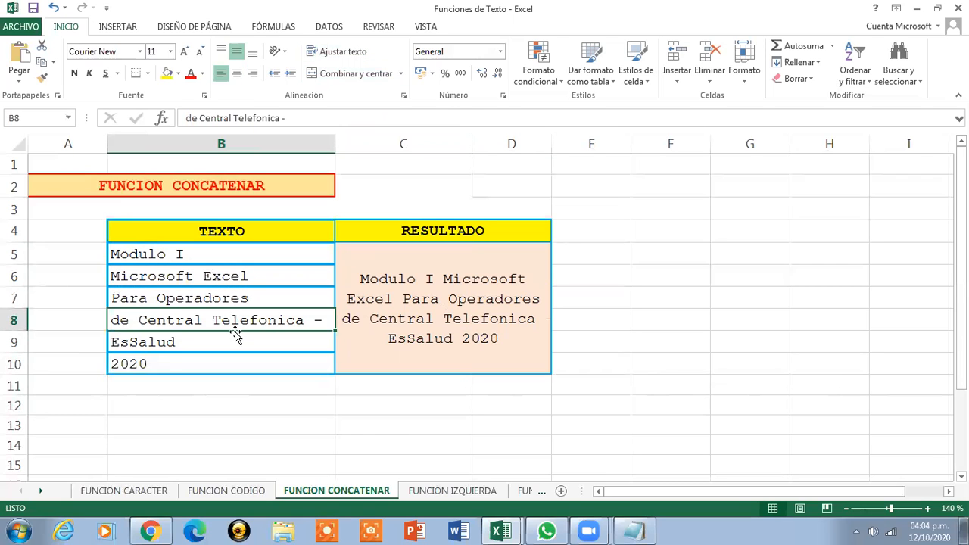
Step through the texts in B9 and B10 and return to the CONCATENAR formula cell C5
click(231, 341)
click(217, 368)
click(471, 314)
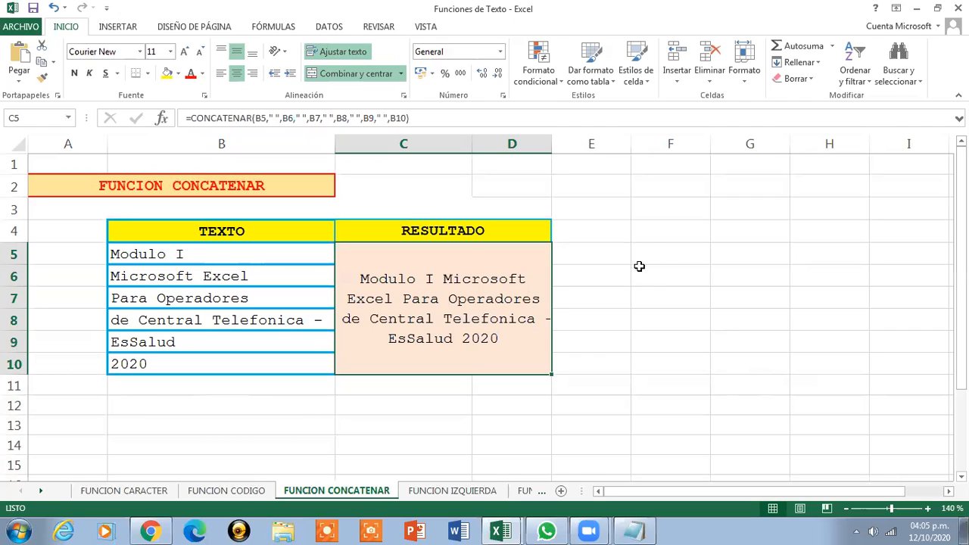
Merge and center the range F5:H10 and turn on text wrapping
drag(639, 252, 820, 368)
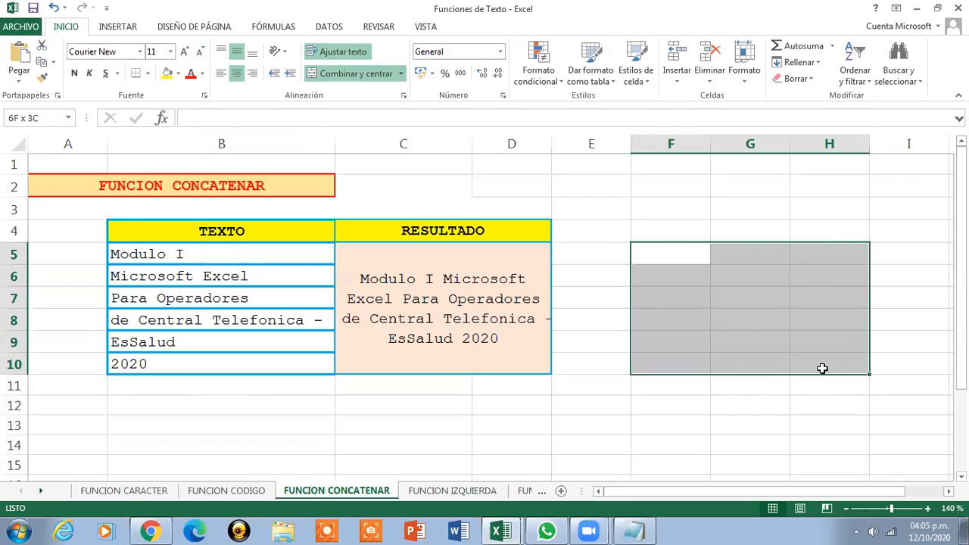
click(356, 73)
click(342, 51)
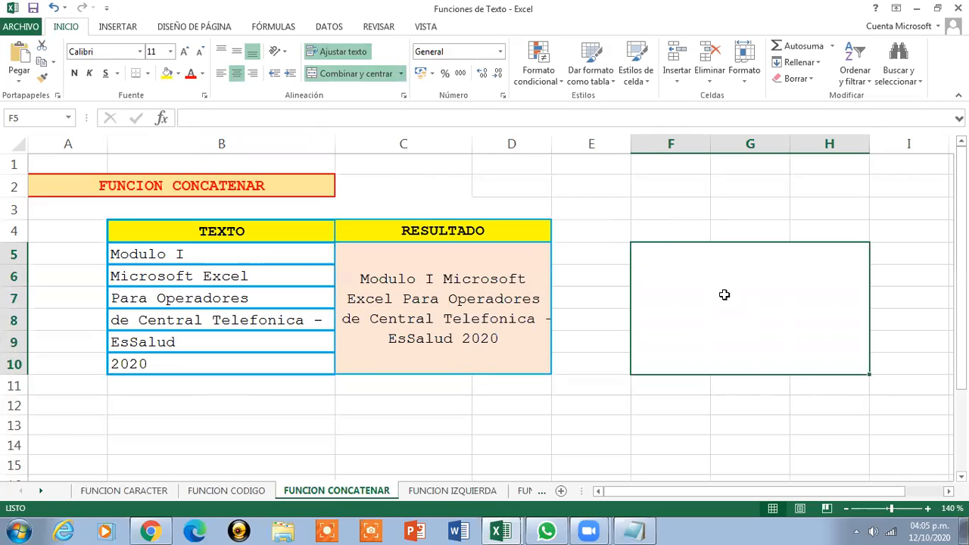
Enter in the merged F5 the formula =B5&" "&B6&" "&B7&" "&B8&" "&B9&" "&B10 joining the texts with spaces
text(=)
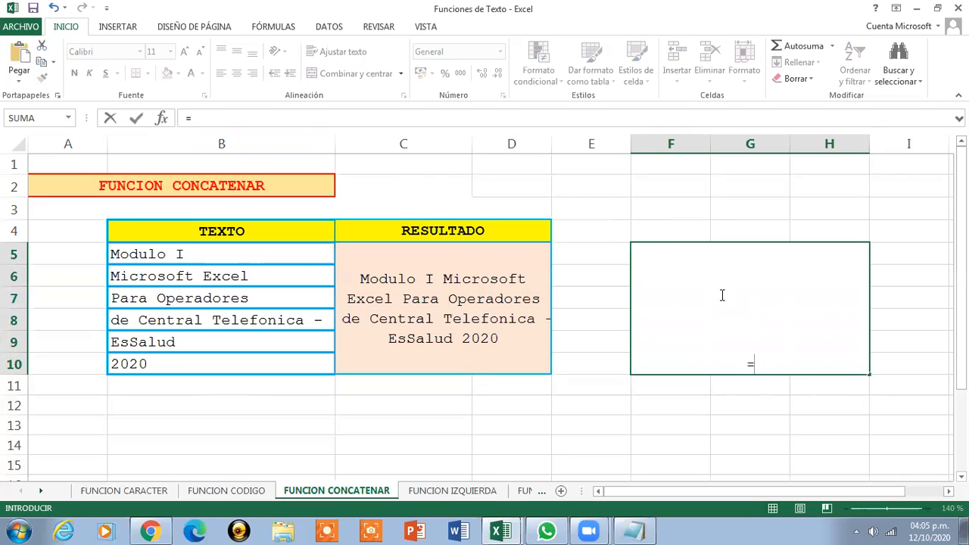
key(Escape)
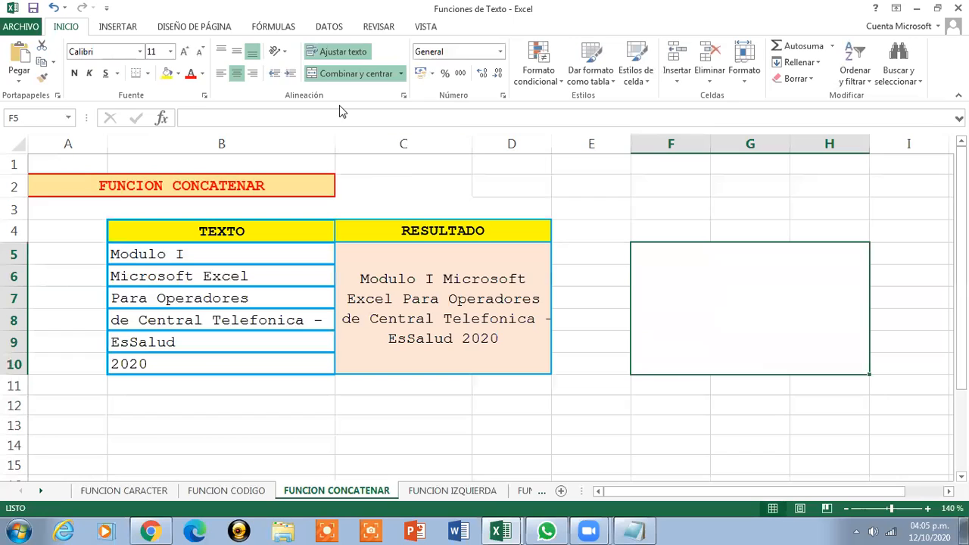
text(=)
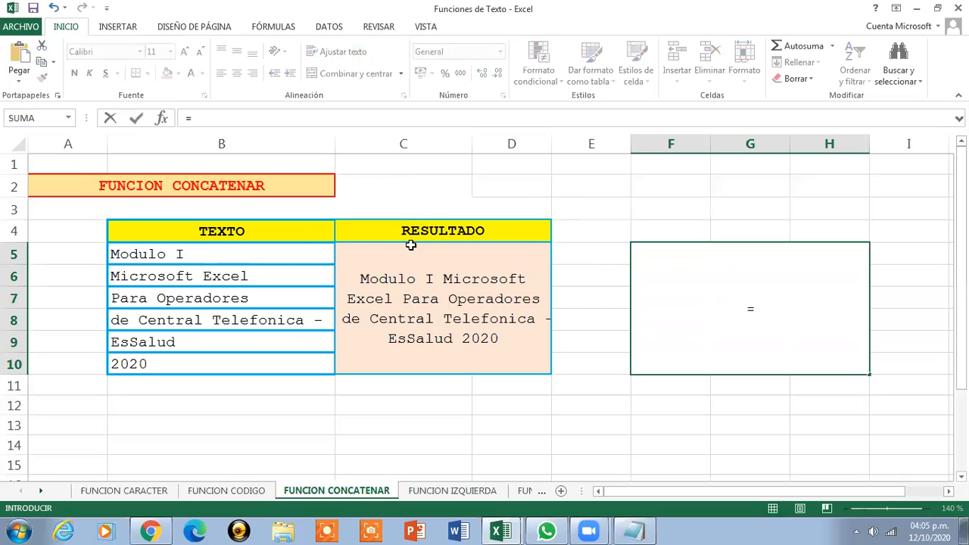
click(290, 254)
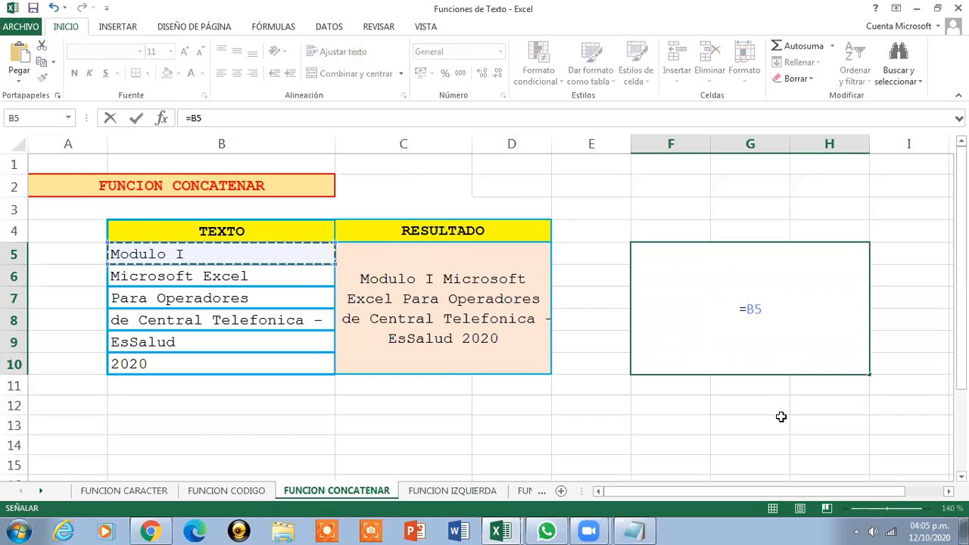
text(&)
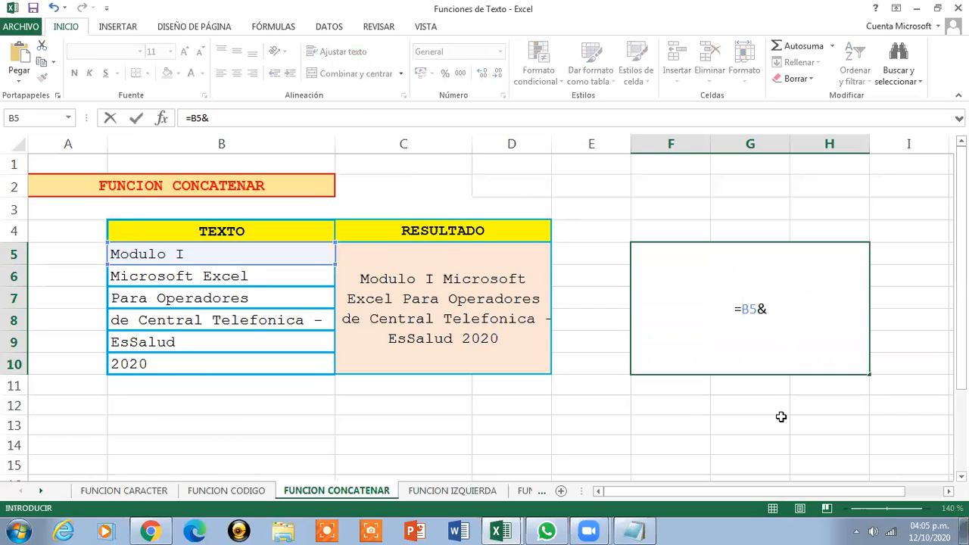
text(')
key(BackSpace)
text(" ")
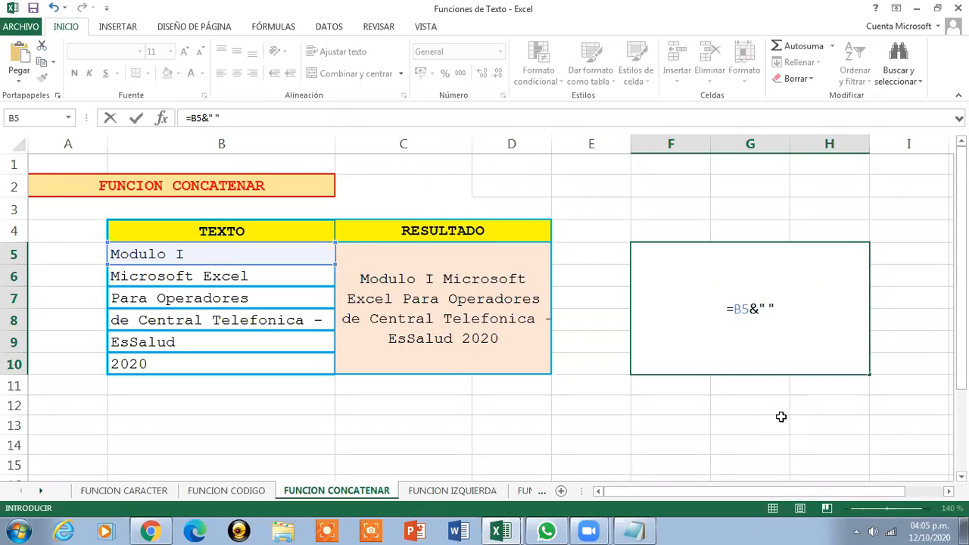
text(&)
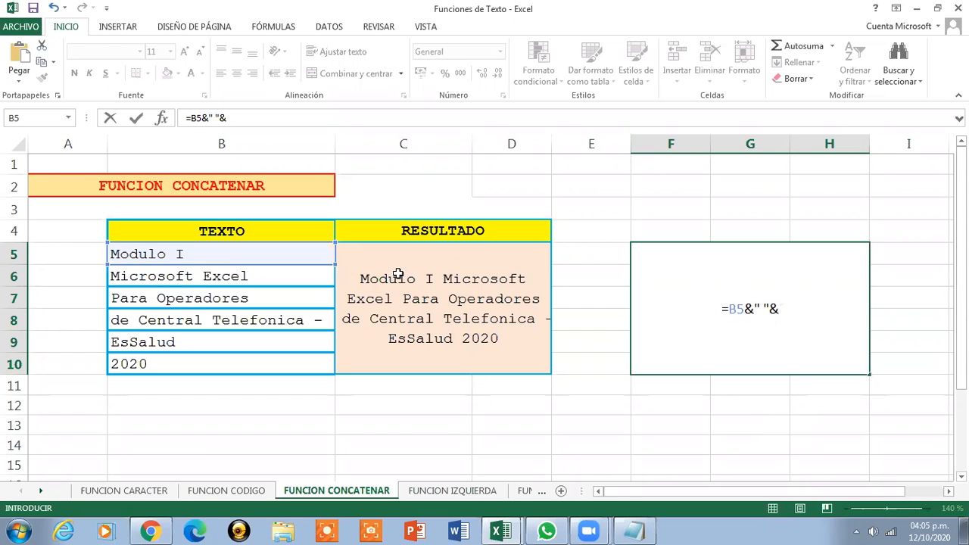
click(265, 278)
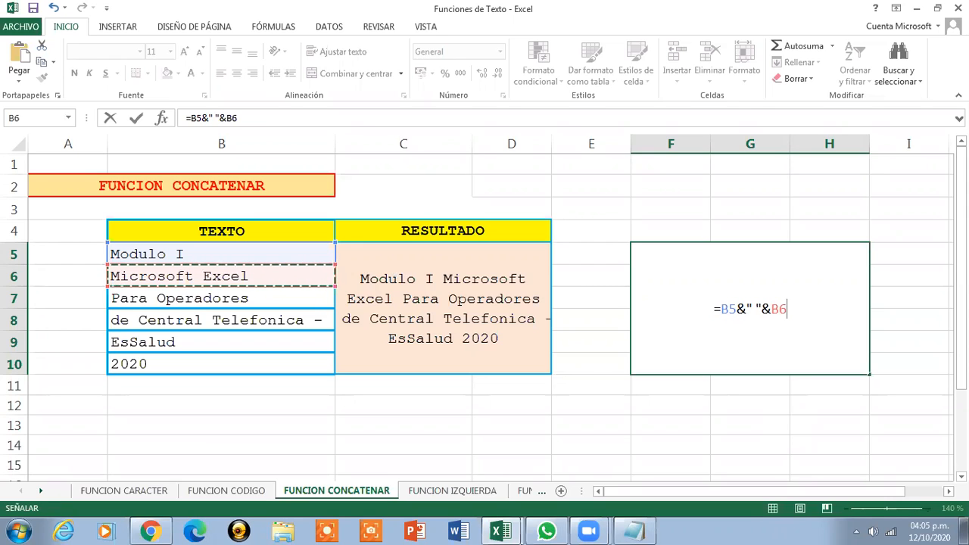
text(&)
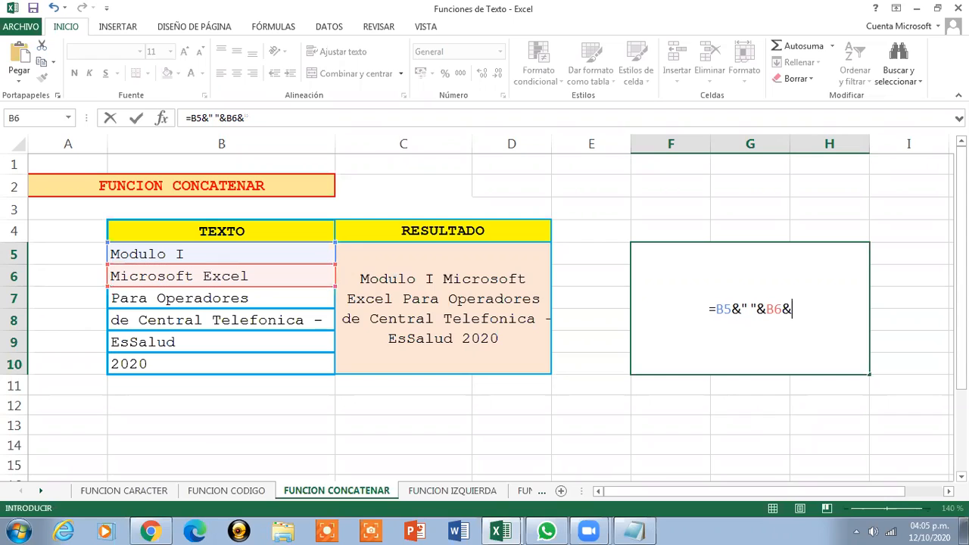
text(" ")
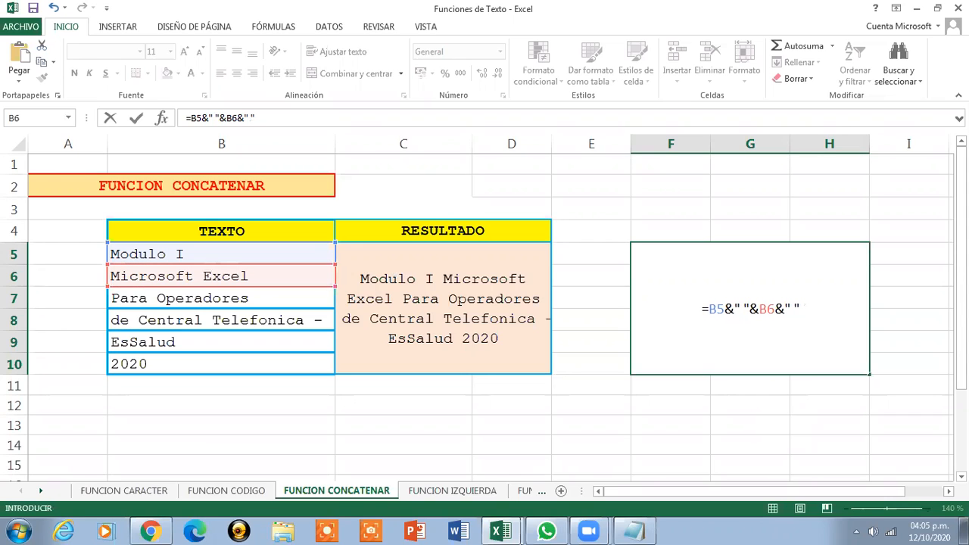
text(&)
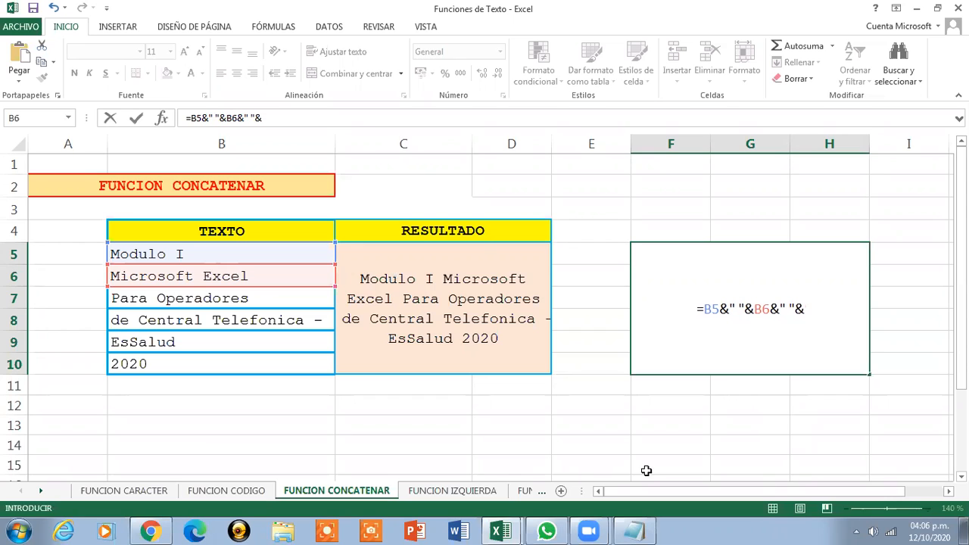
click(194, 293)
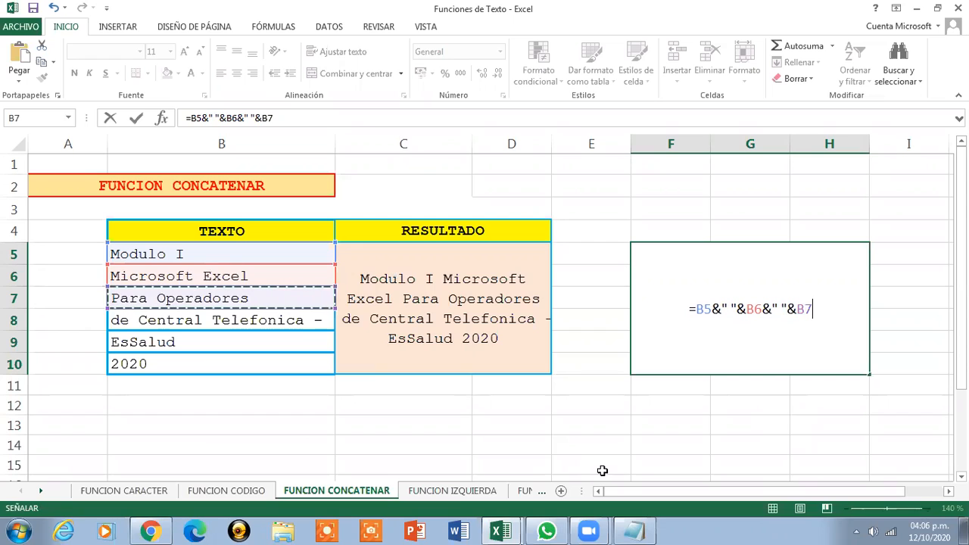
text(&)
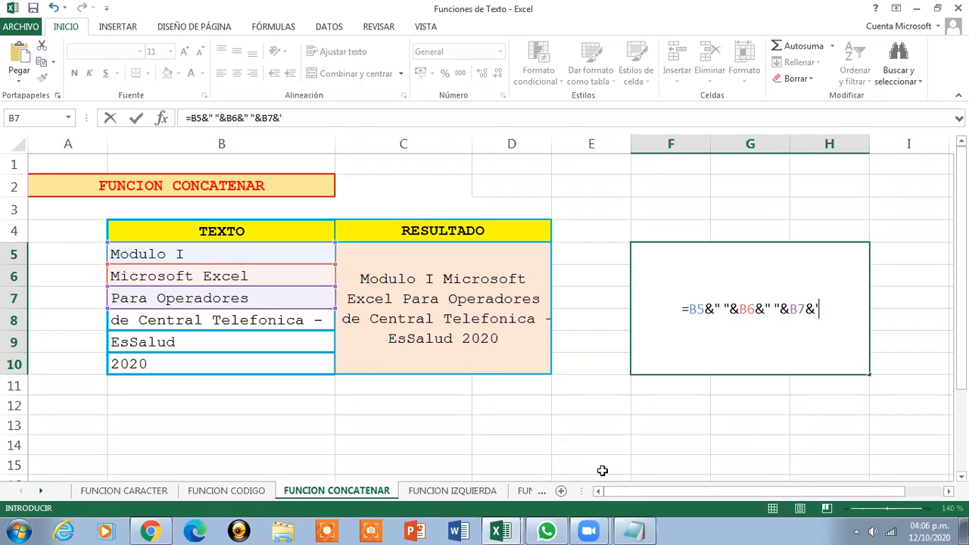
text(" ")
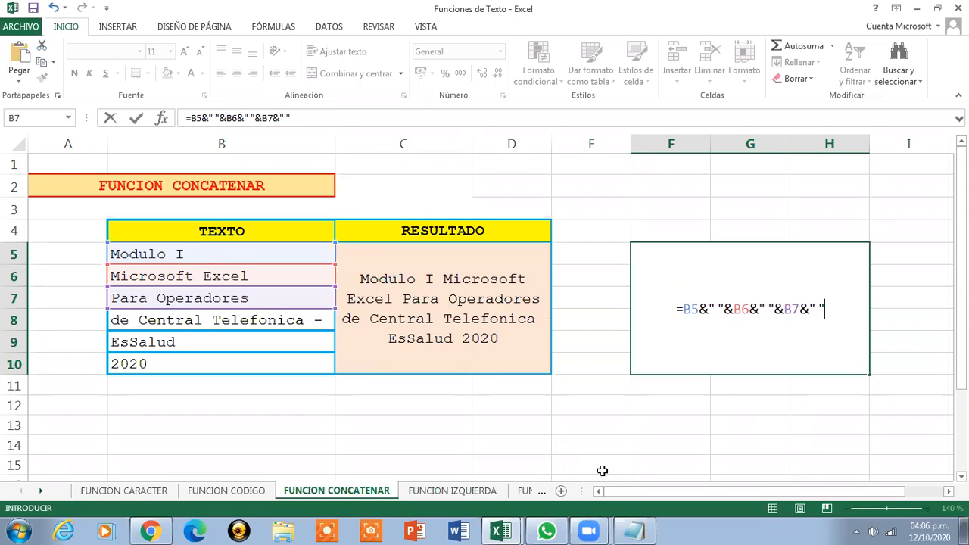
text(&)
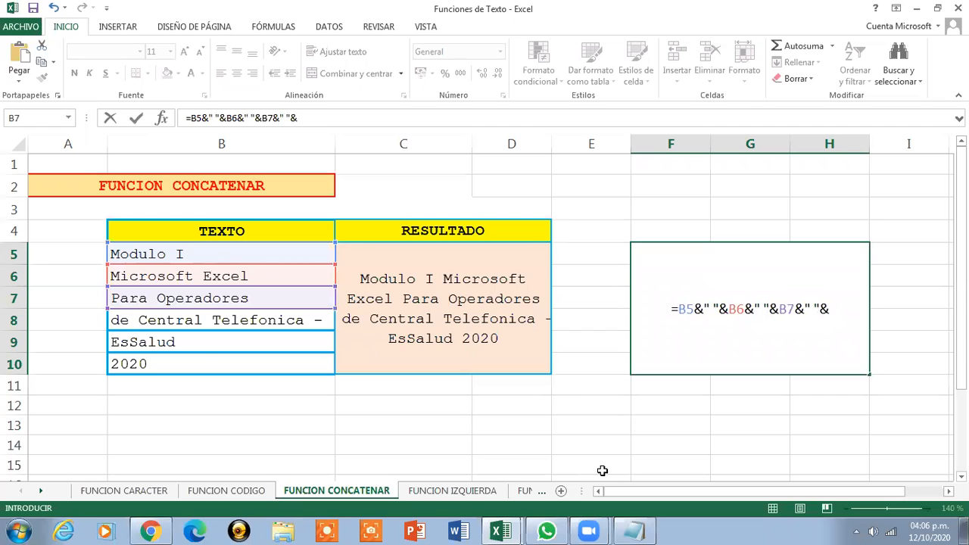
click(217, 320)
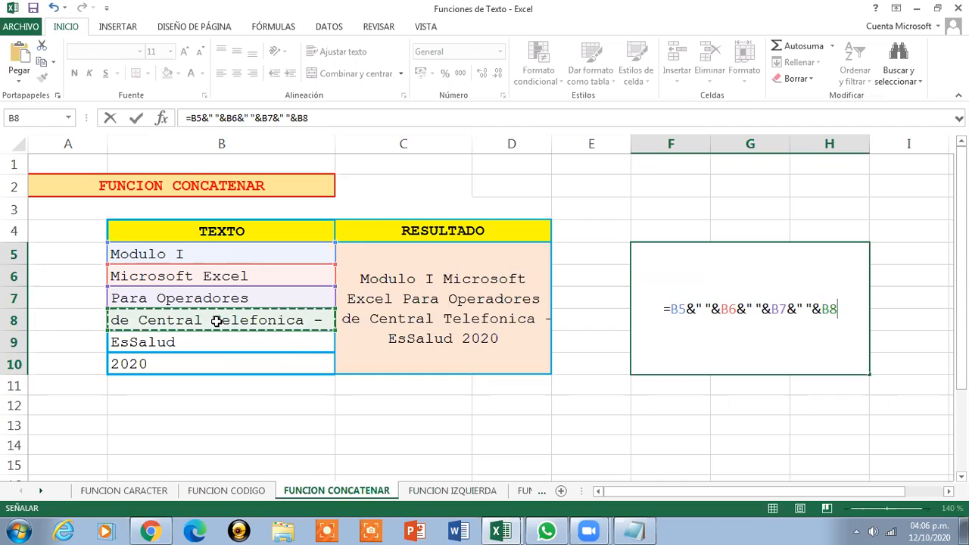
text(&")
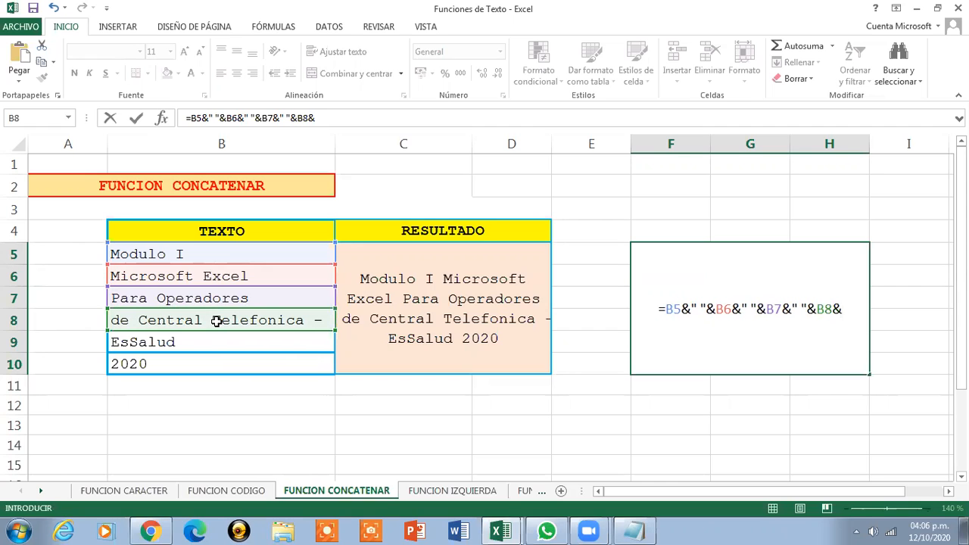
text( ")
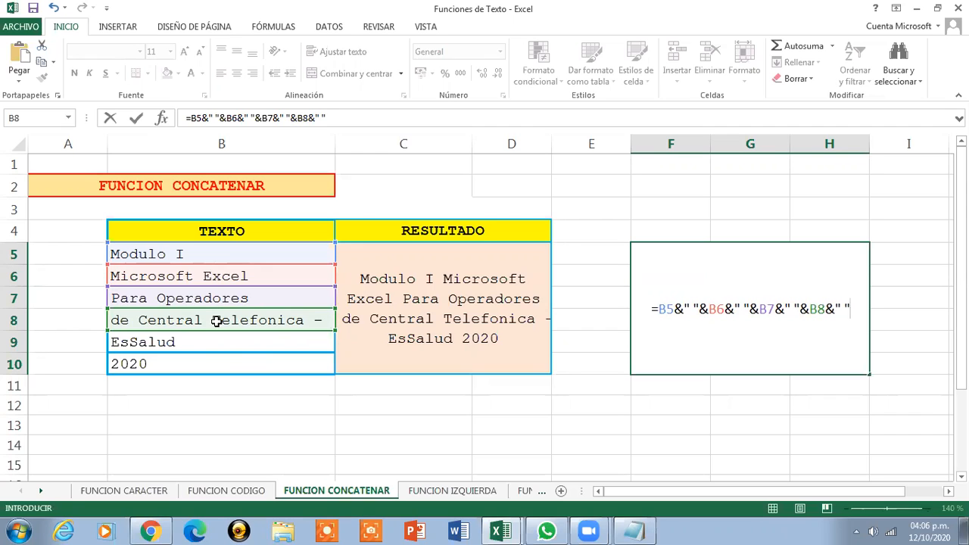
text(&)
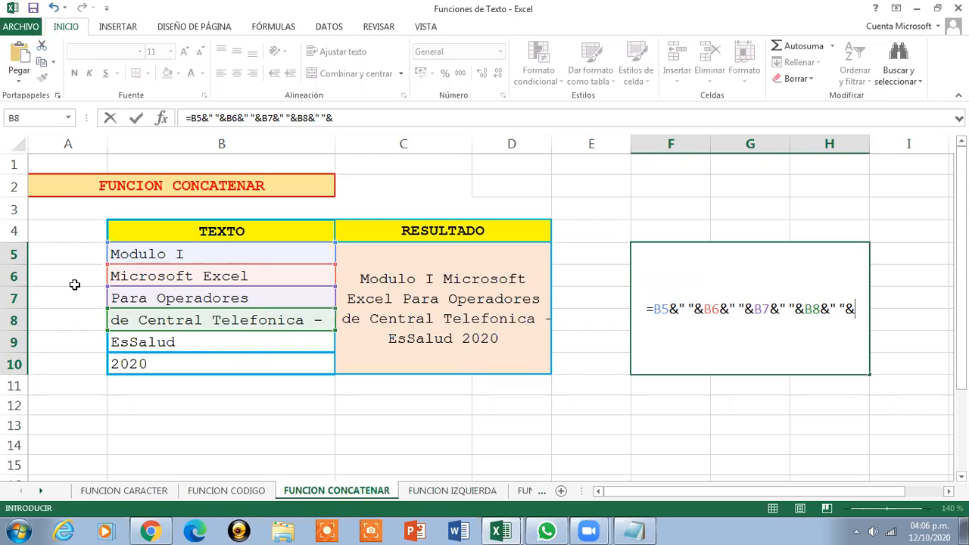
click(170, 340)
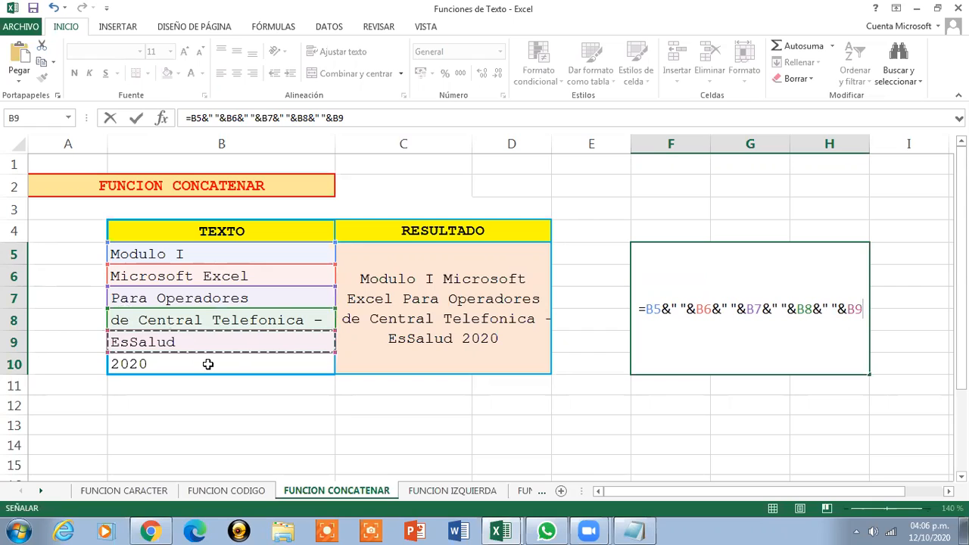
text(&)
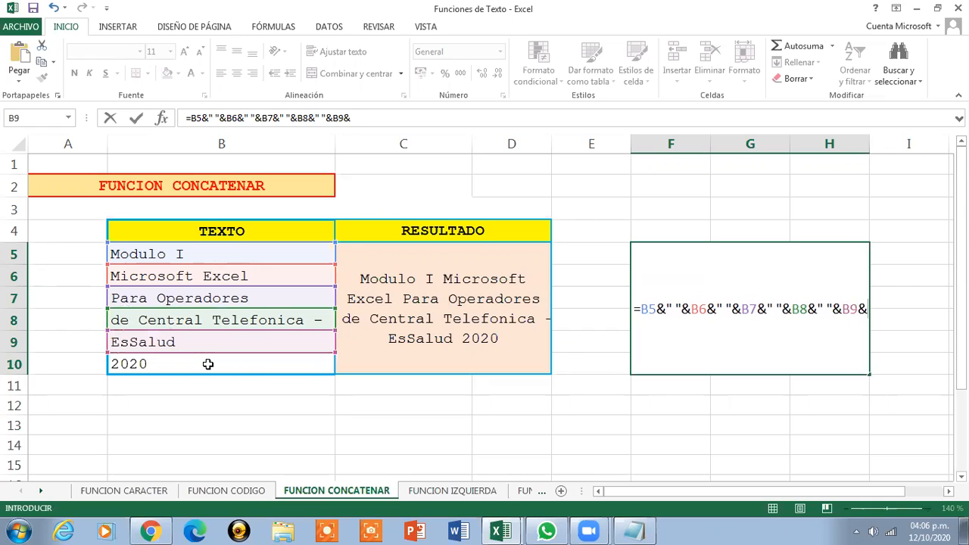
text(")
key(BackSpace)
text(" ")
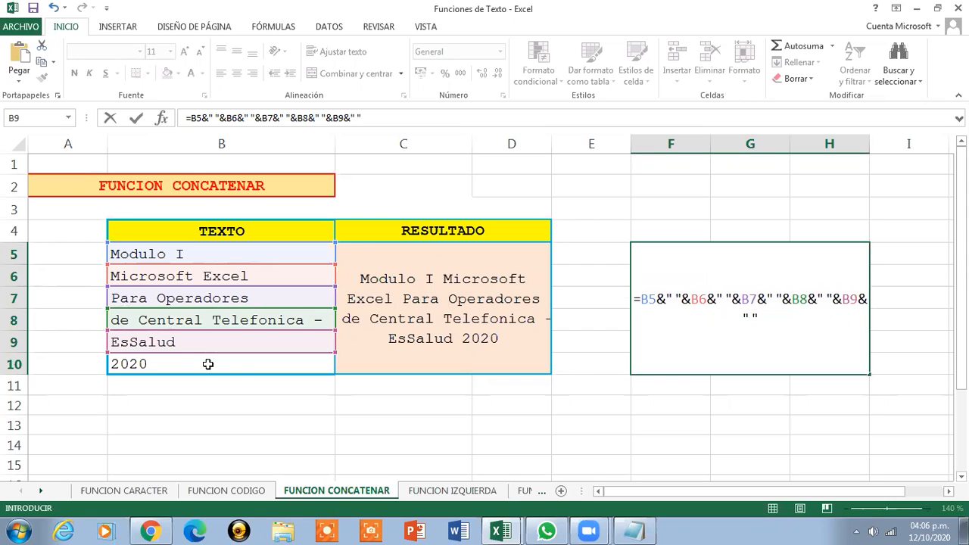
text(&)
click(207, 364)
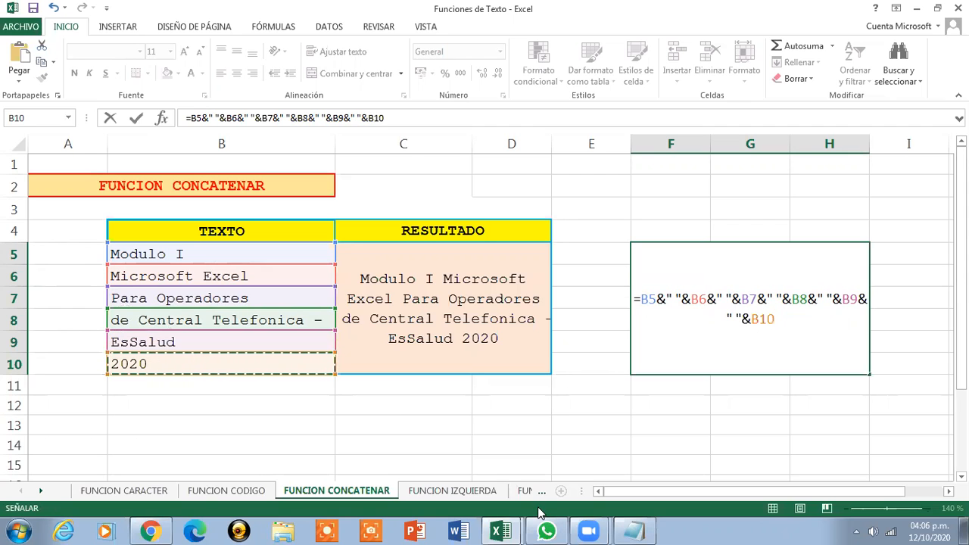
key(Return)
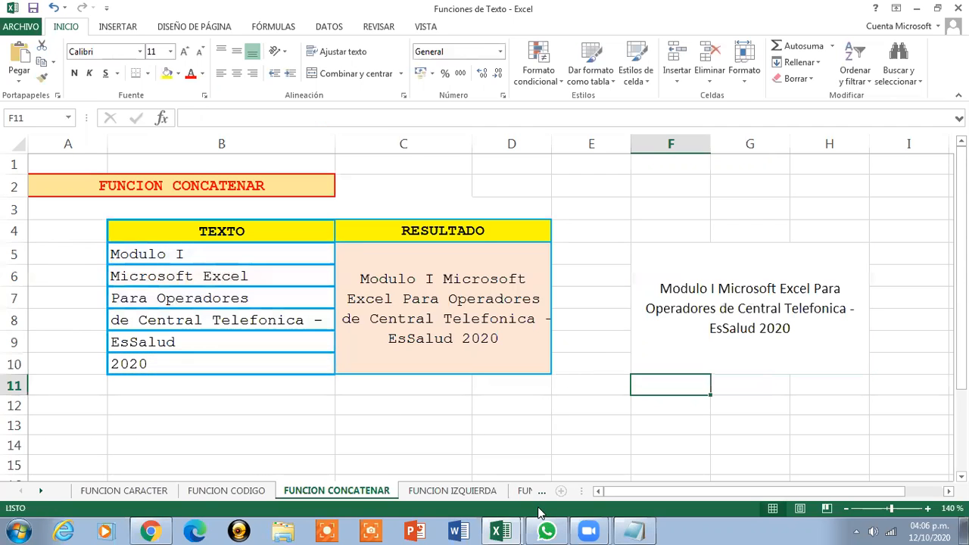
Compare the CONCATENAR formula in C5 with the ampersand formula in F5 by opening each for editing
click(799, 286)
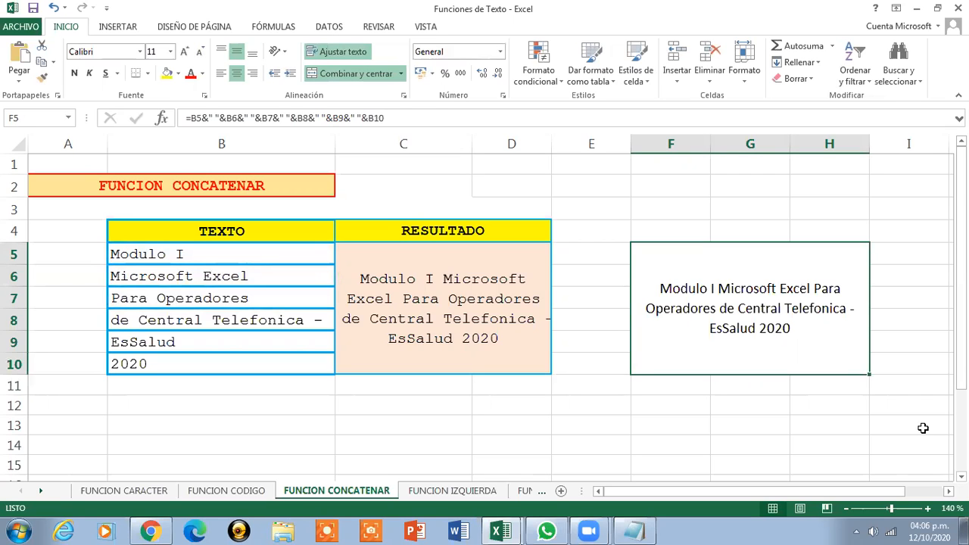
click(473, 270)
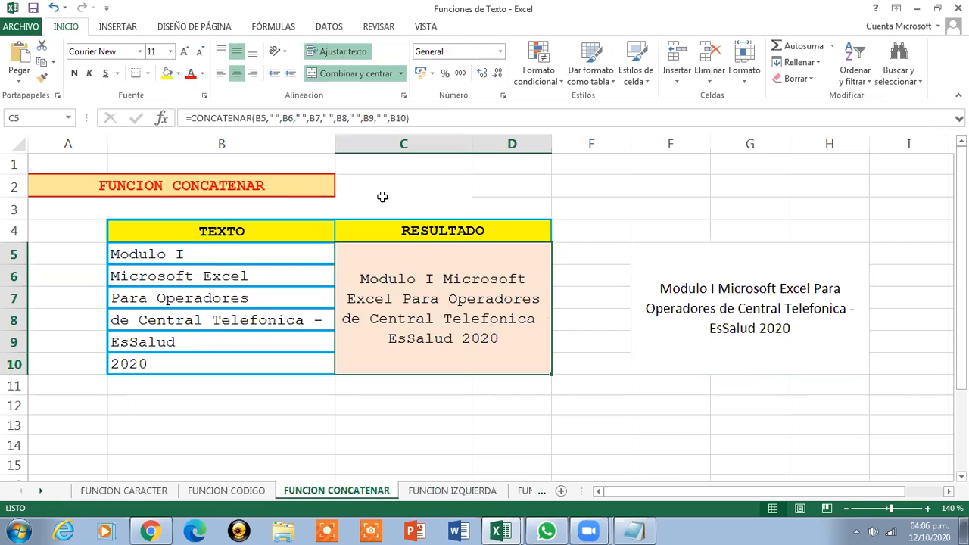
click(436, 118)
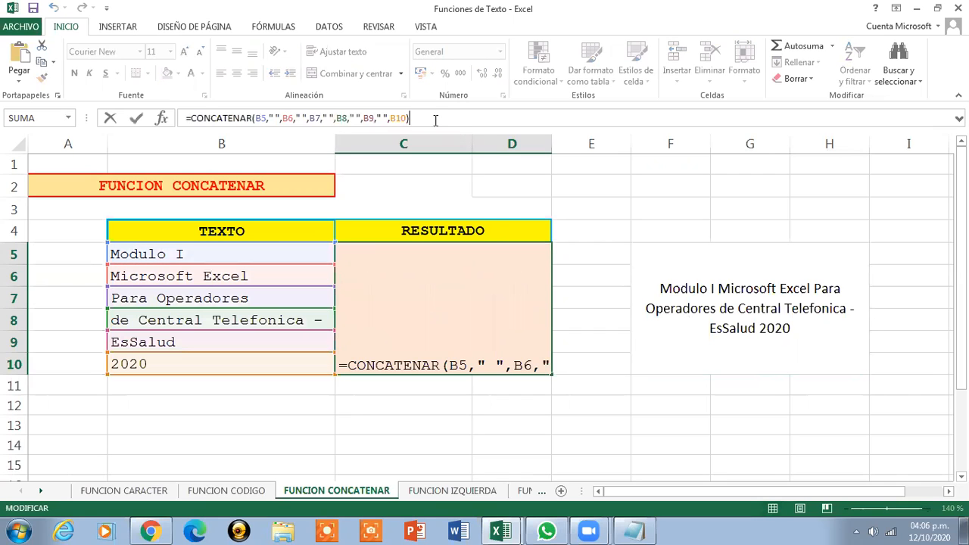
key(Escape)
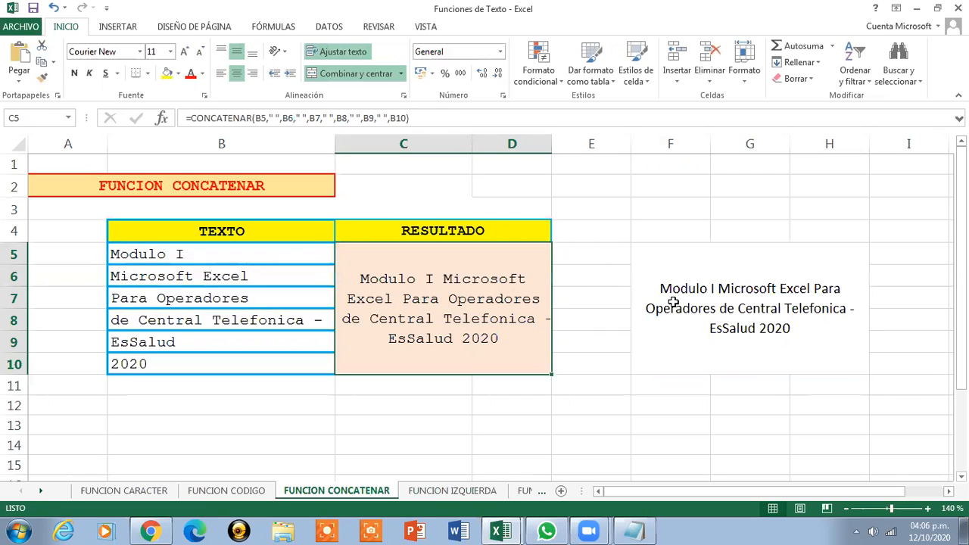
click(671, 305)
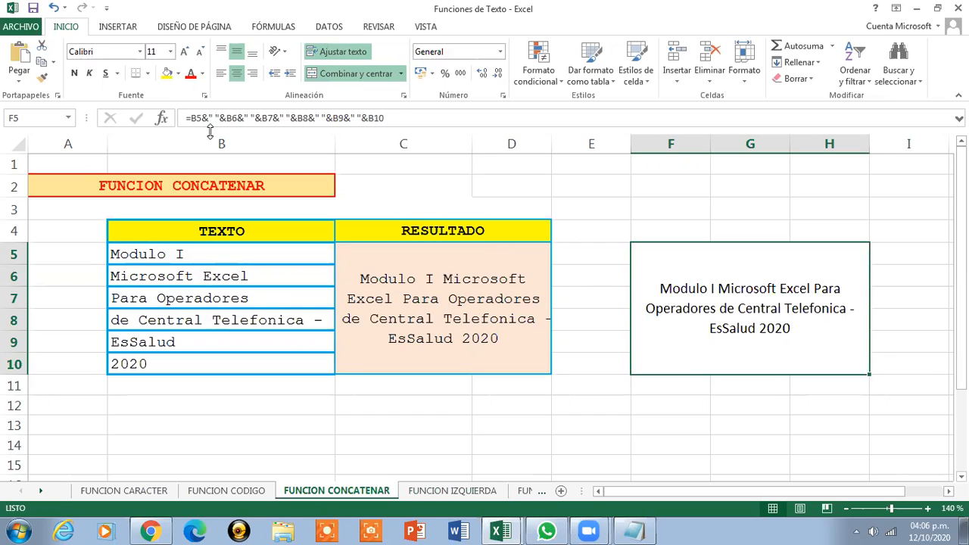
click(404, 119)
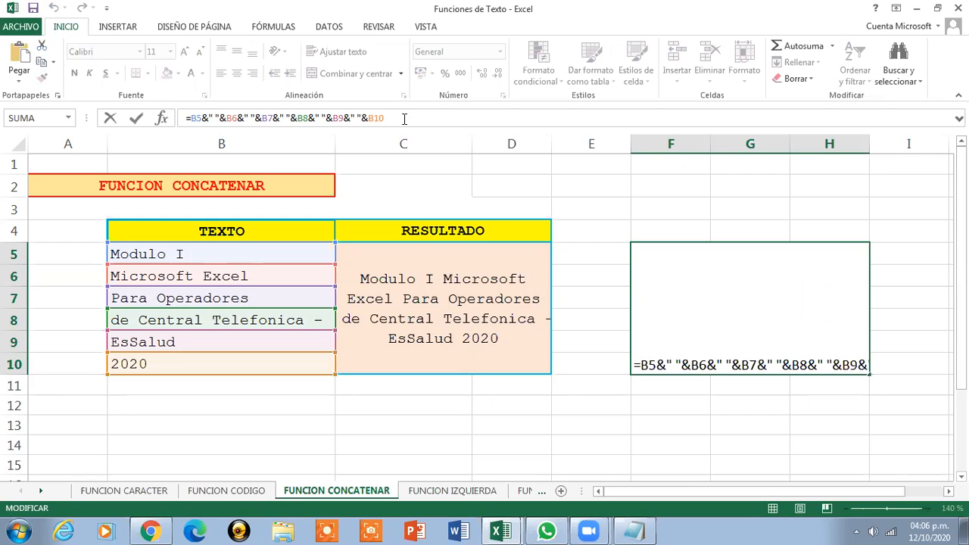
key(Escape)
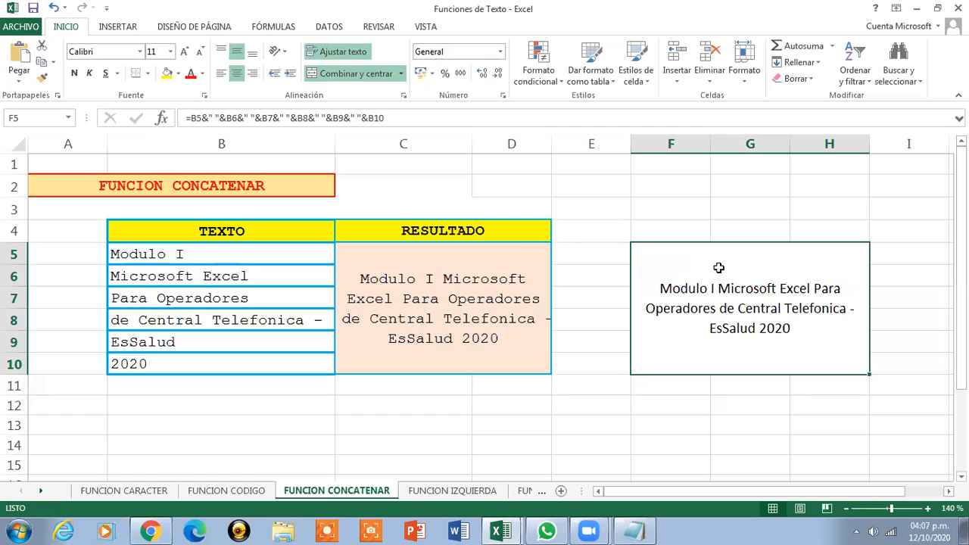
click(514, 253)
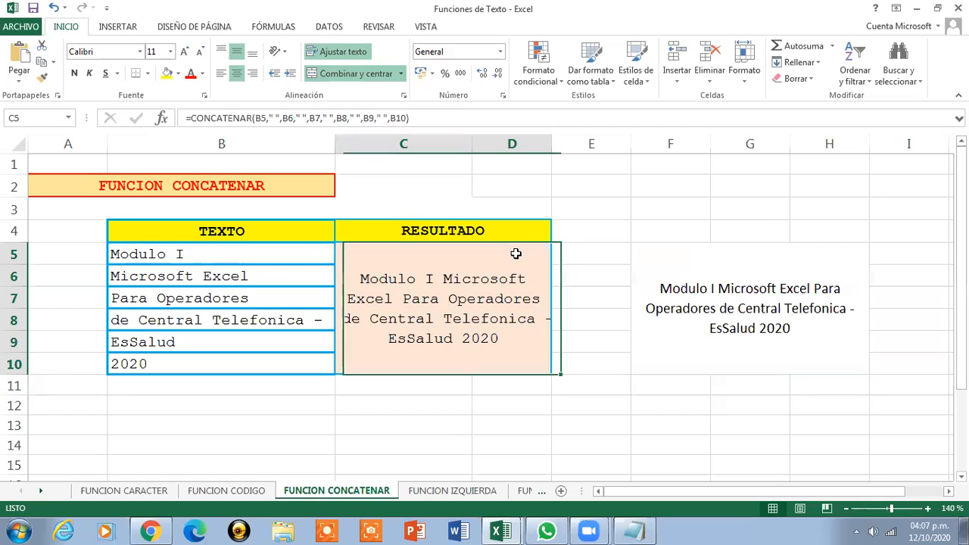
Narrow column E and fill the merged F5 result cell with a light orange color
click(733, 273)
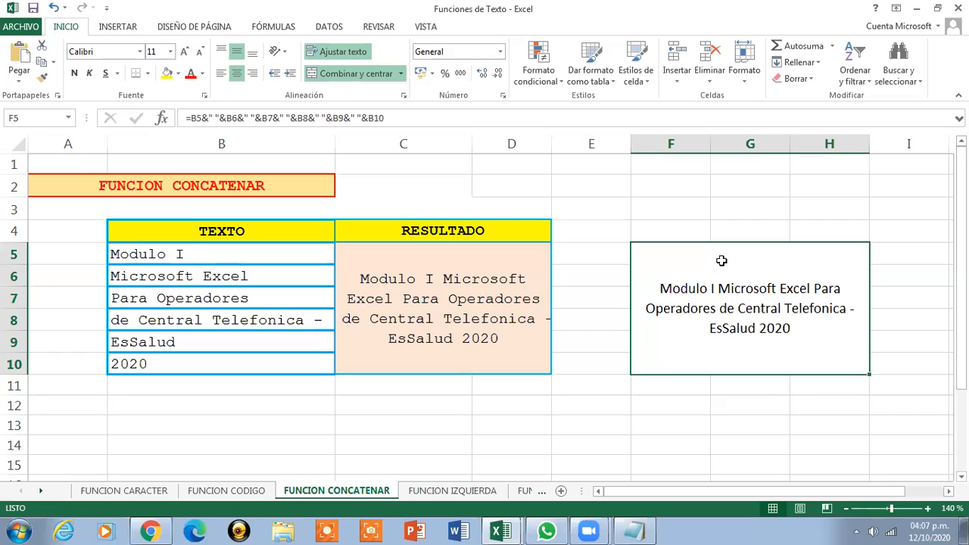
drag(630, 144, 580, 144)
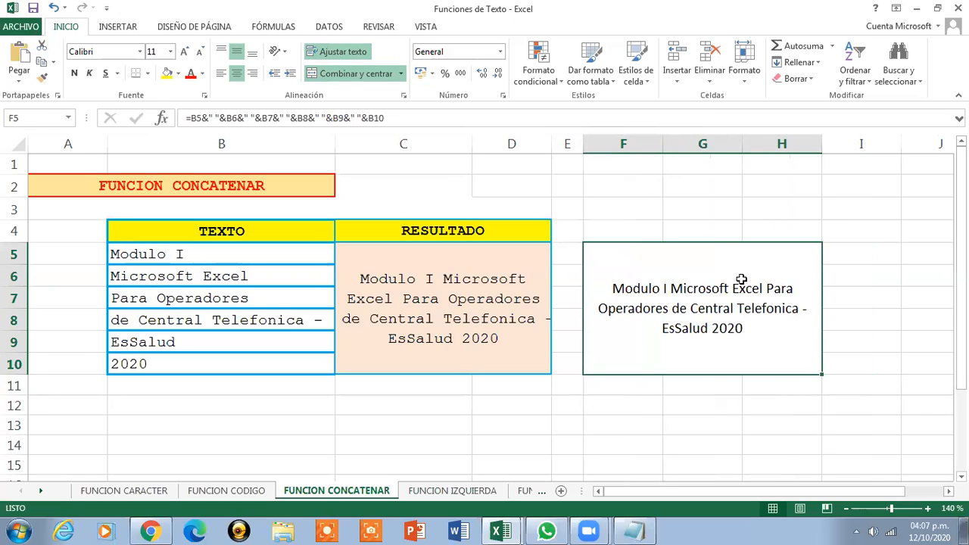
click(178, 73)
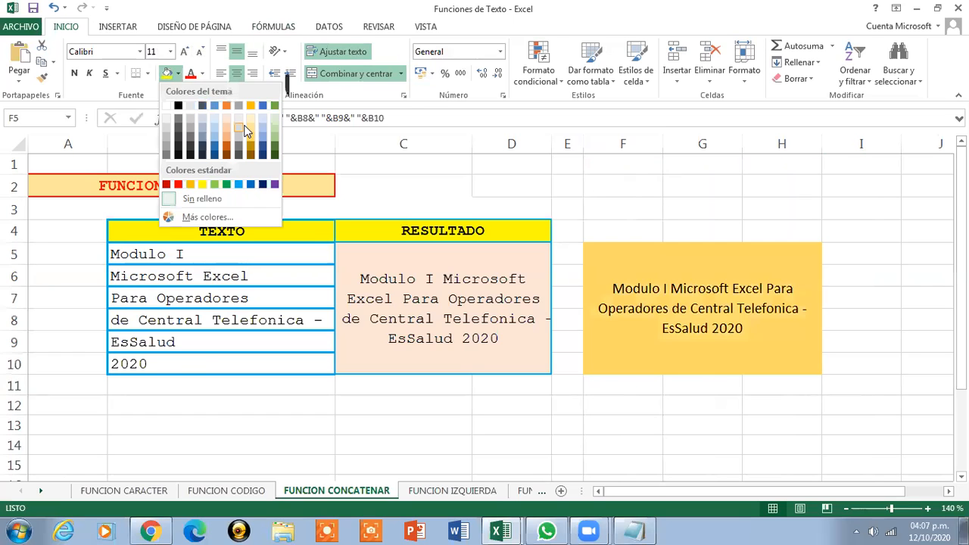
click(252, 125)
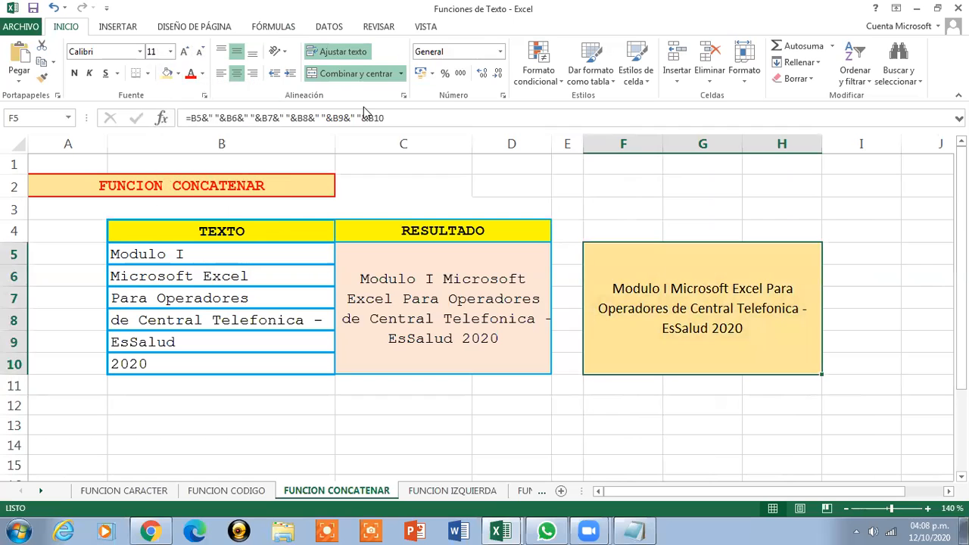
Apply outside borders to the merged F5 cell using an orange line color
click(151, 75)
click(162, 208)
click(696, 390)
click(647, 328)
click(148, 73)
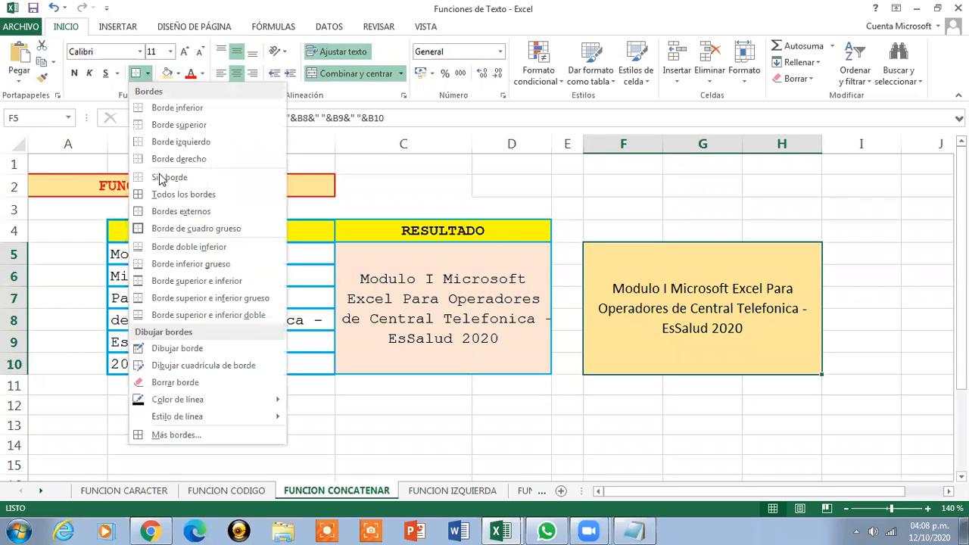
mouse_move(212, 399)
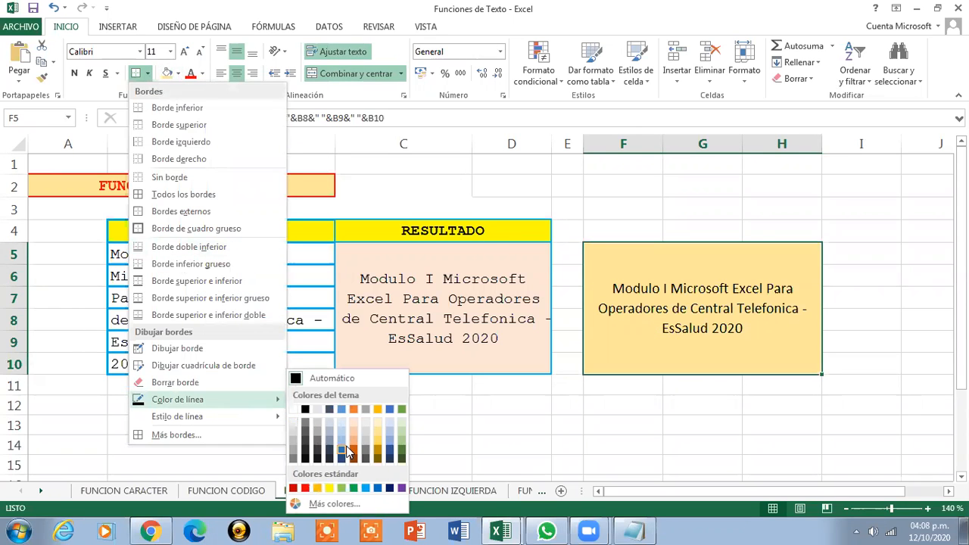
click(318, 487)
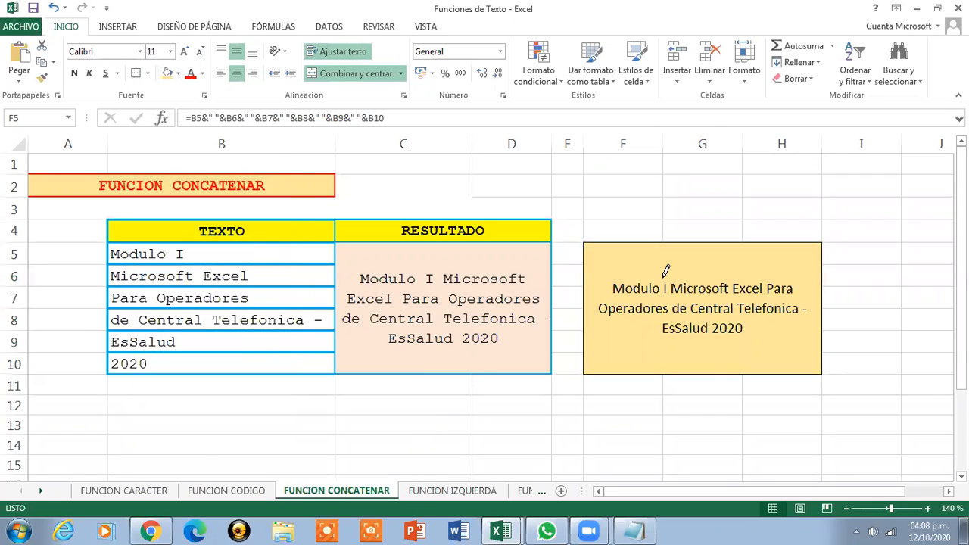
click(136, 74)
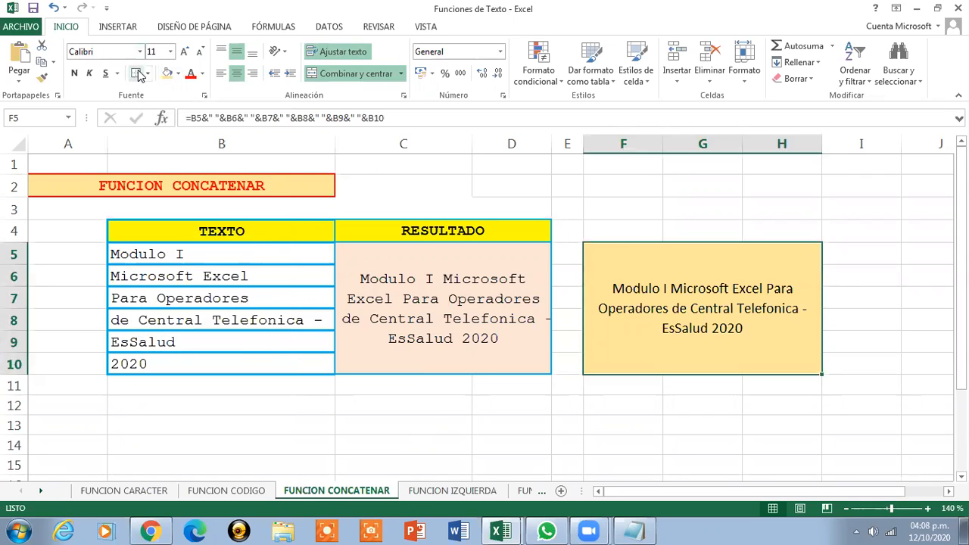
click(797, 460)
click(704, 304)
Switch to the FUNCION IZQUIERDA sheet and zoom in to 140%
click(274, 186)
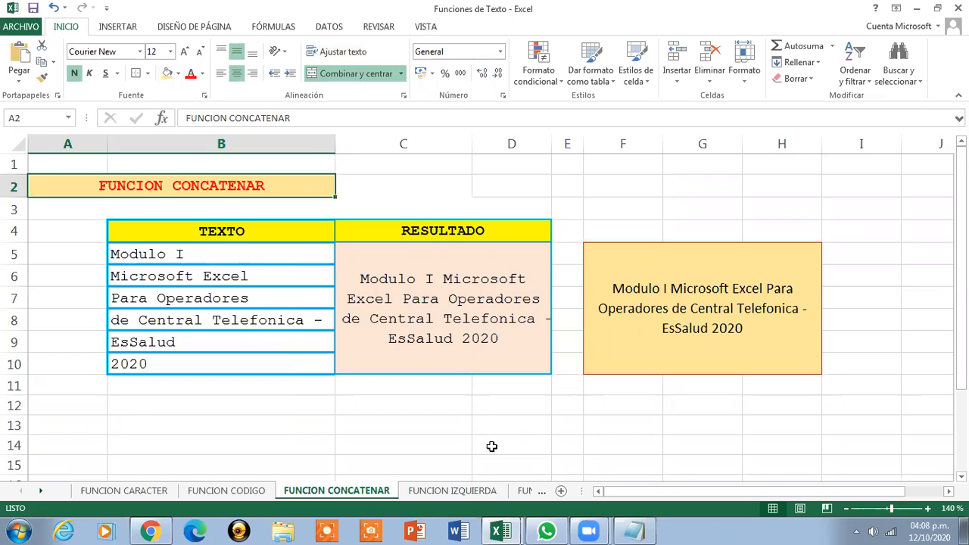
click(463, 492)
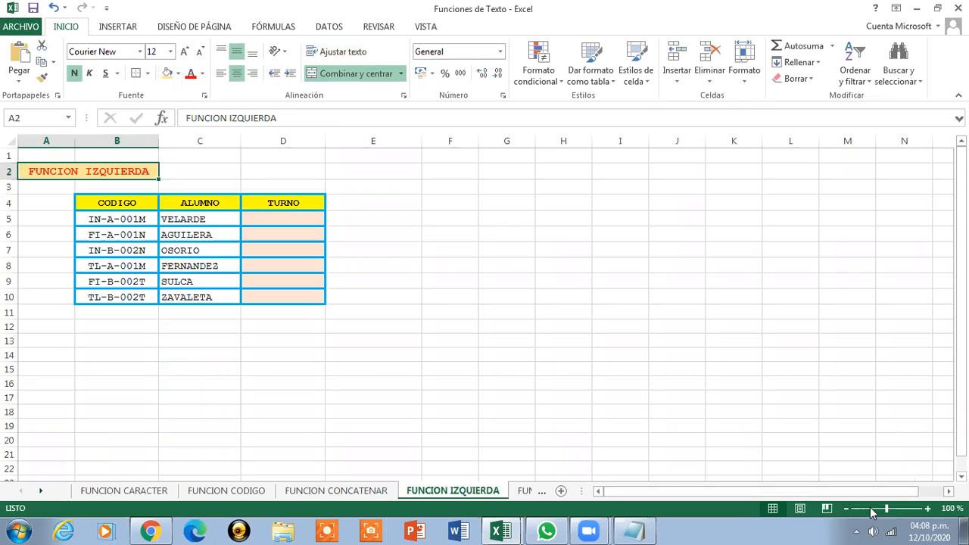
click(929, 509)
click(930, 509)
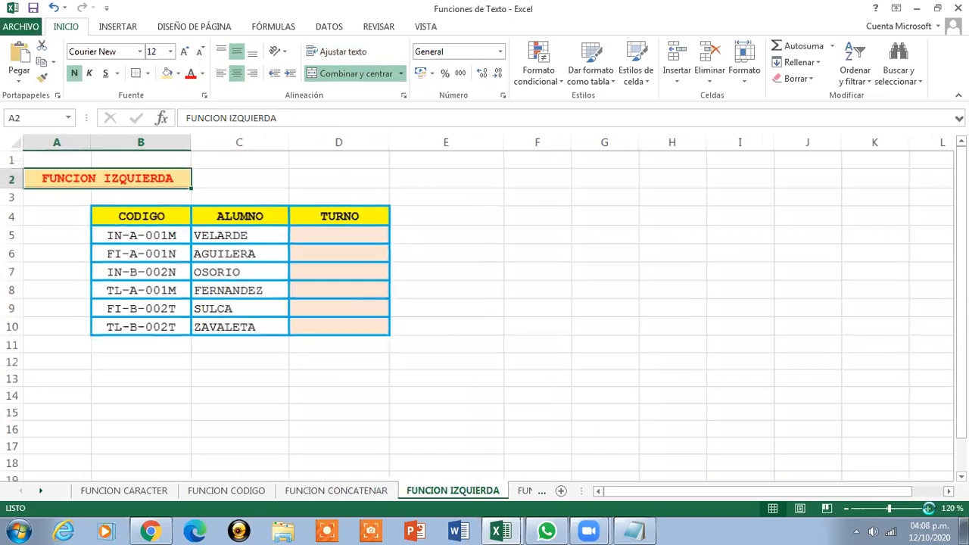
click(929, 509)
click(930, 509)
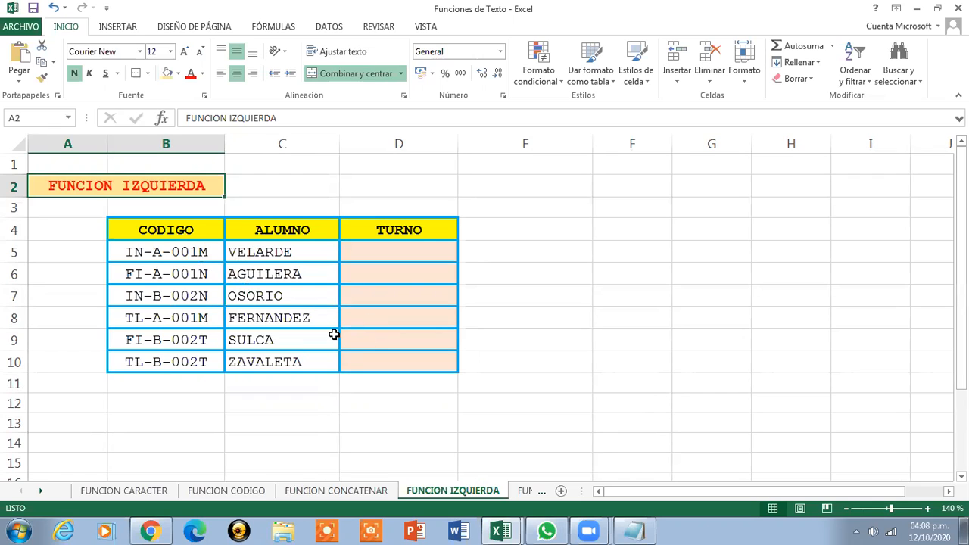
Preview the FUNCION DERECHA and FUNCION EXTRAE sheets and return to FUNCION IZQUIERDA
click(429, 230)
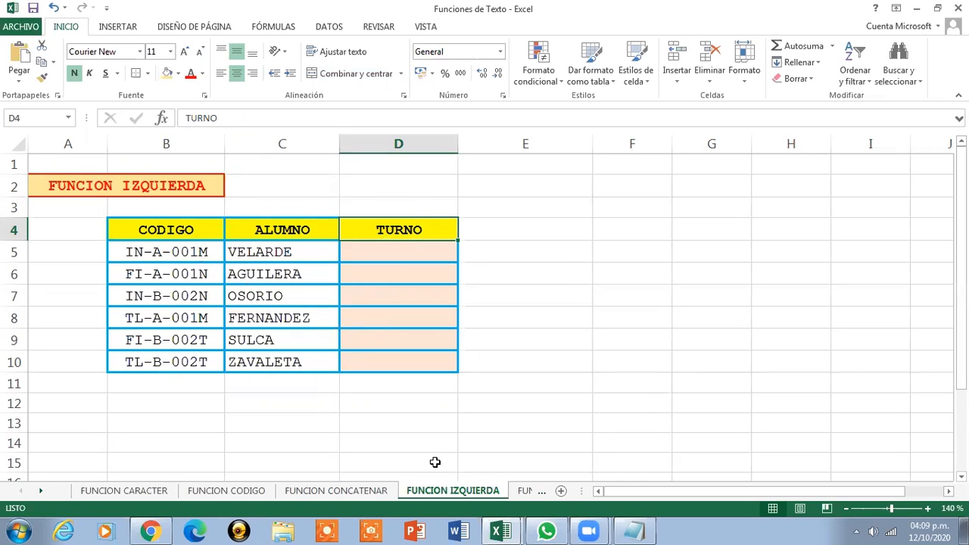
click(526, 492)
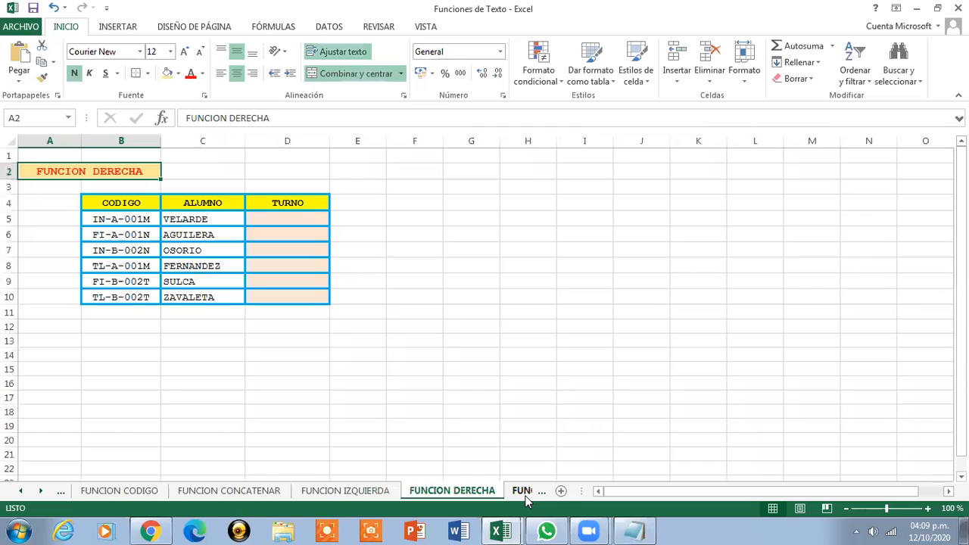
click(526, 496)
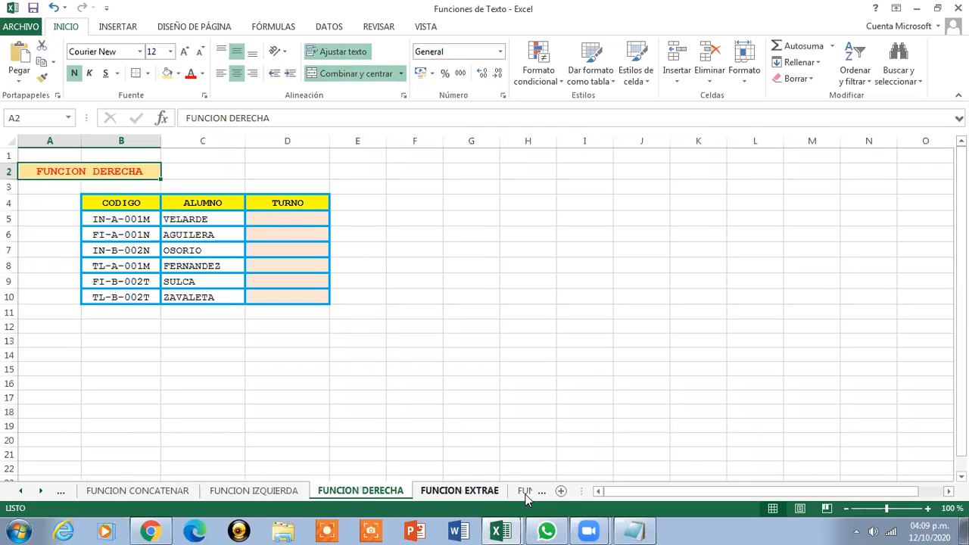
click(246, 492)
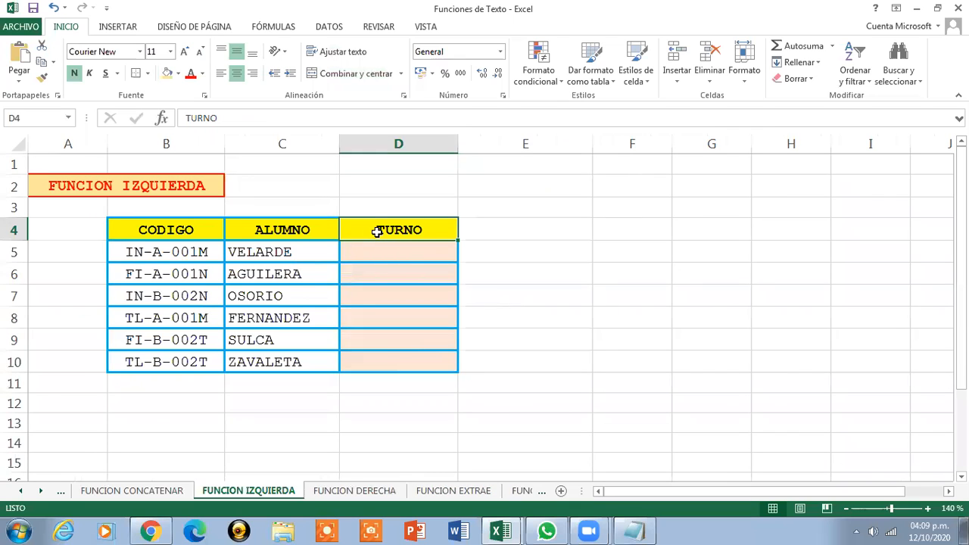
Rename the D4 column header as ZONA
text(ZONA)
click(389, 262)
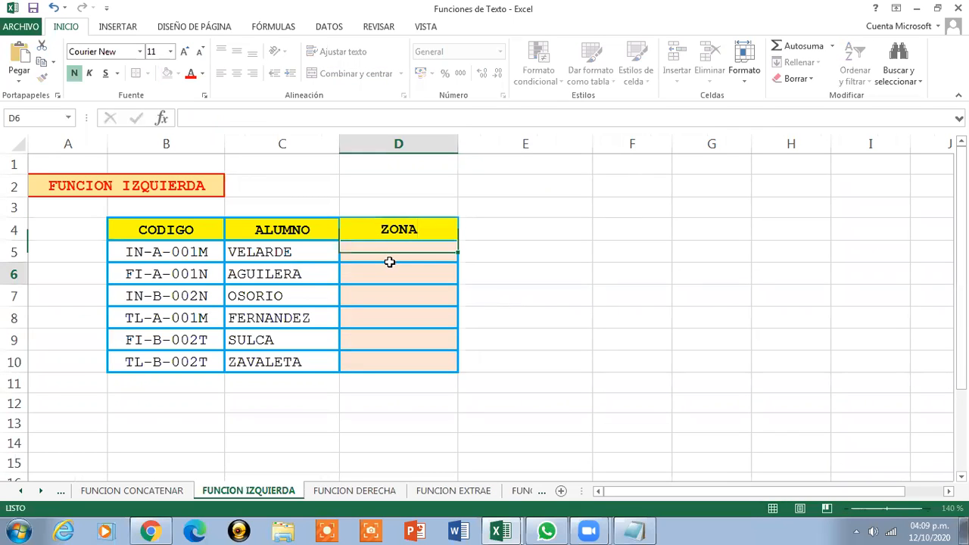
click(389, 255)
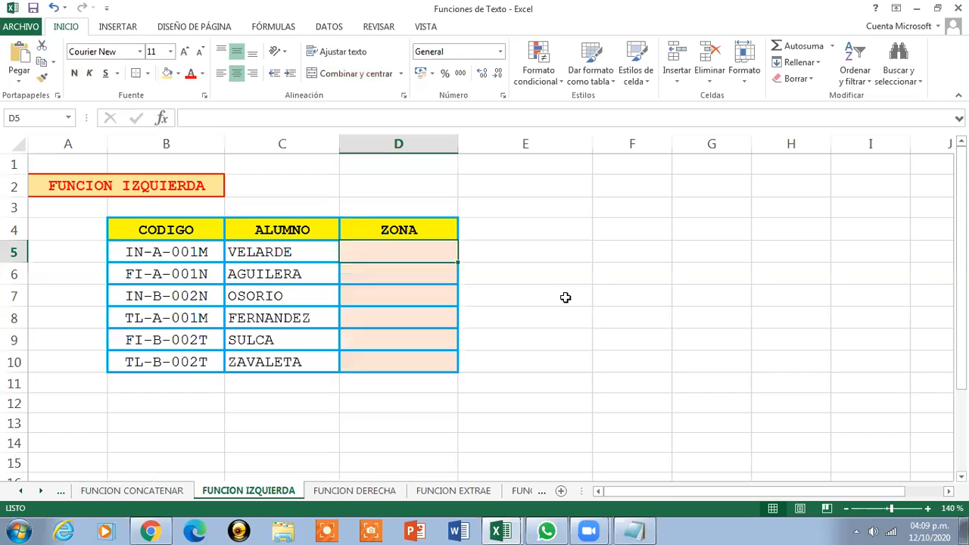
Enter in D5 the formula =IZQUIERDA(B5,2) to extract the first two characters of the code
text(=I)
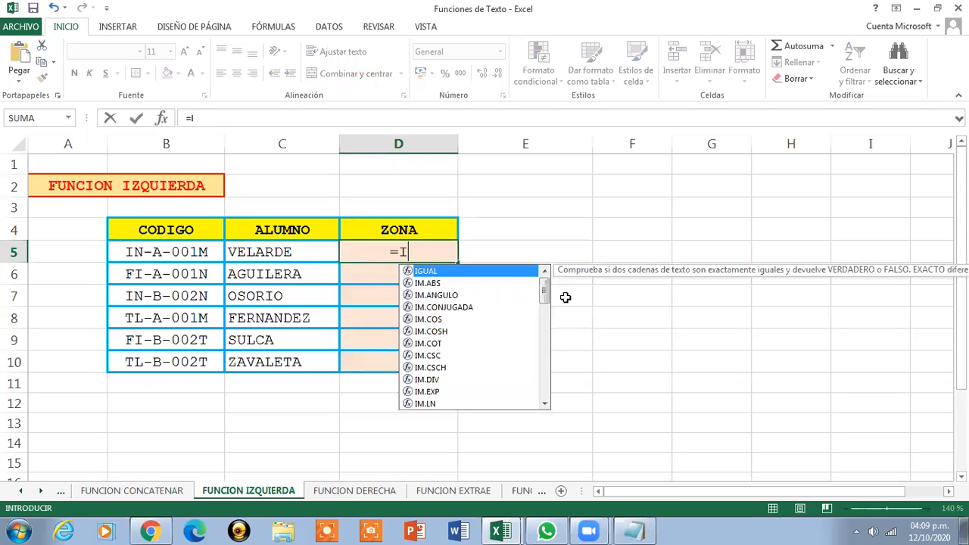
text(ZQUIERDA)
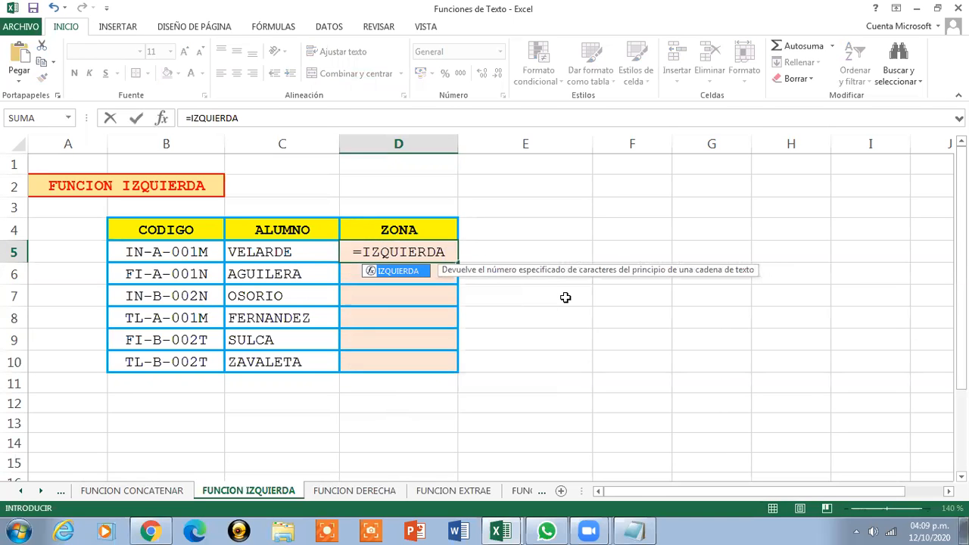
text(()
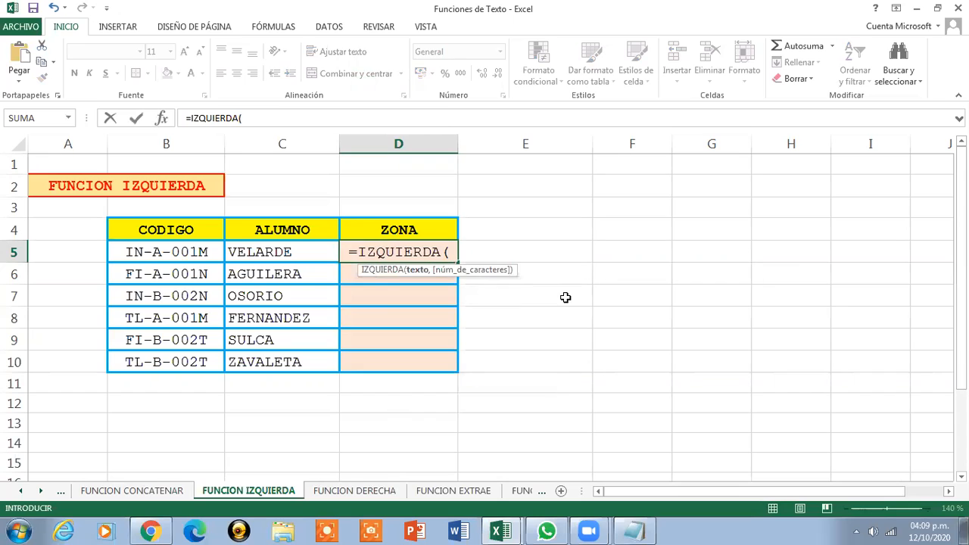
click(183, 255)
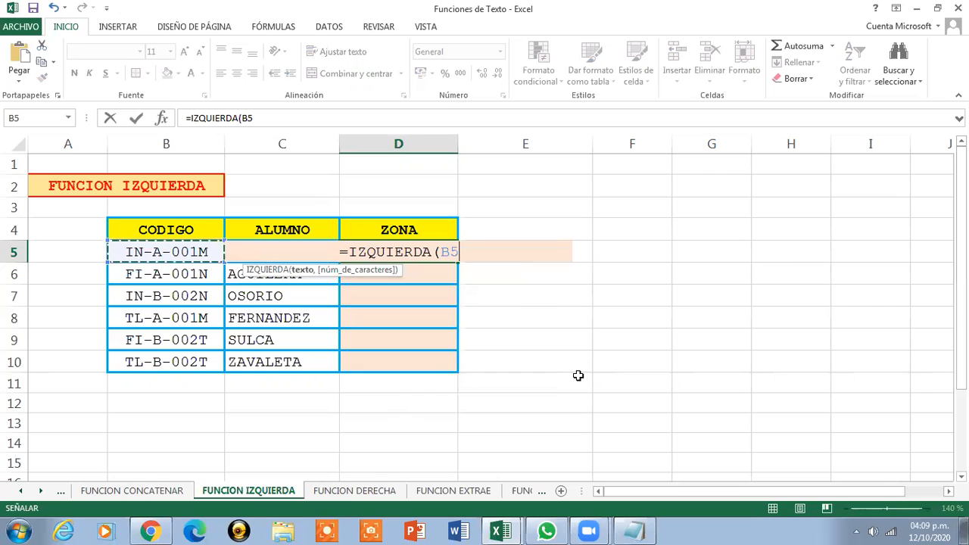
text(,)
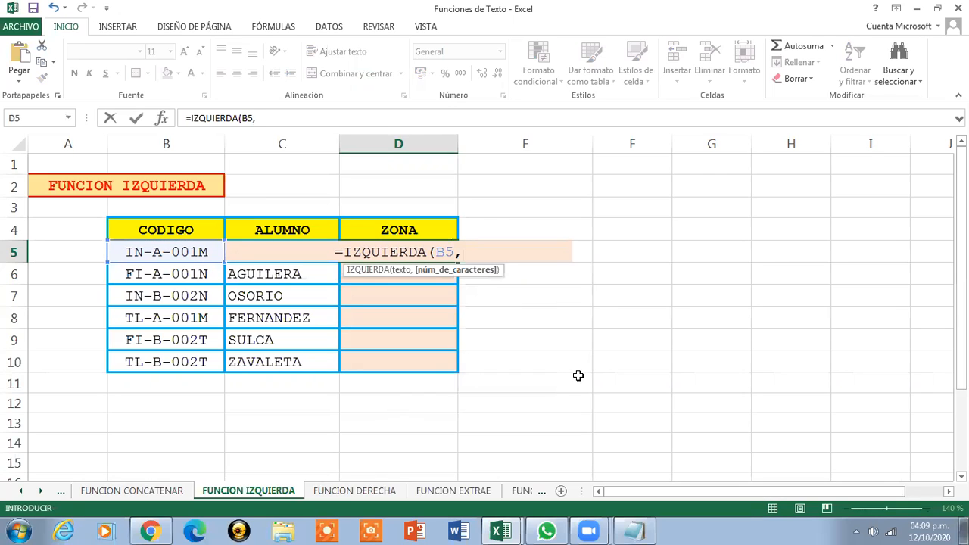
text(2)
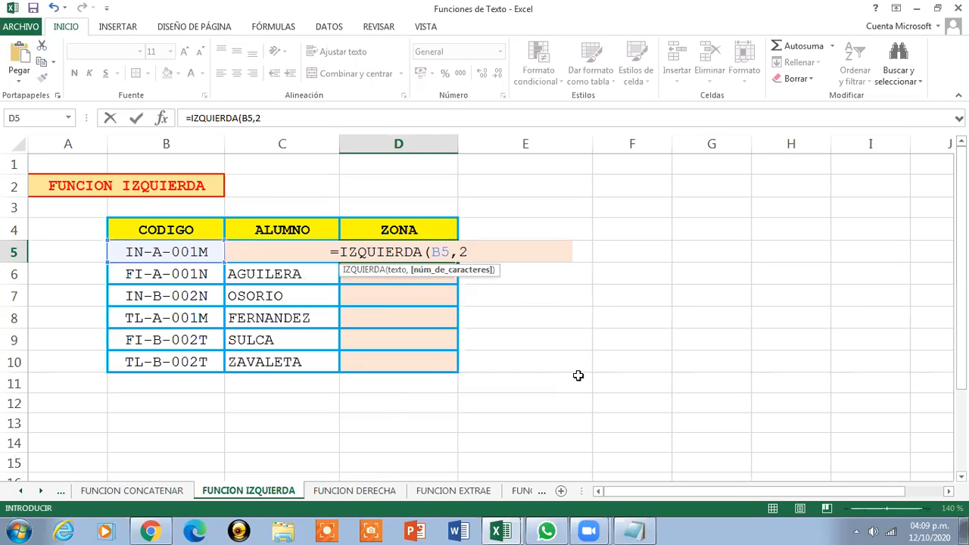
text())
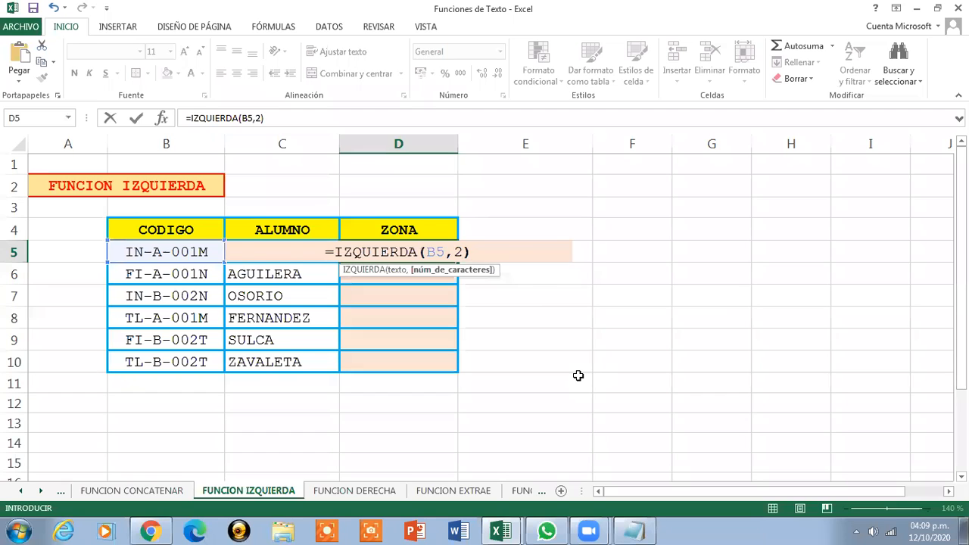
key(ctrl+Return)
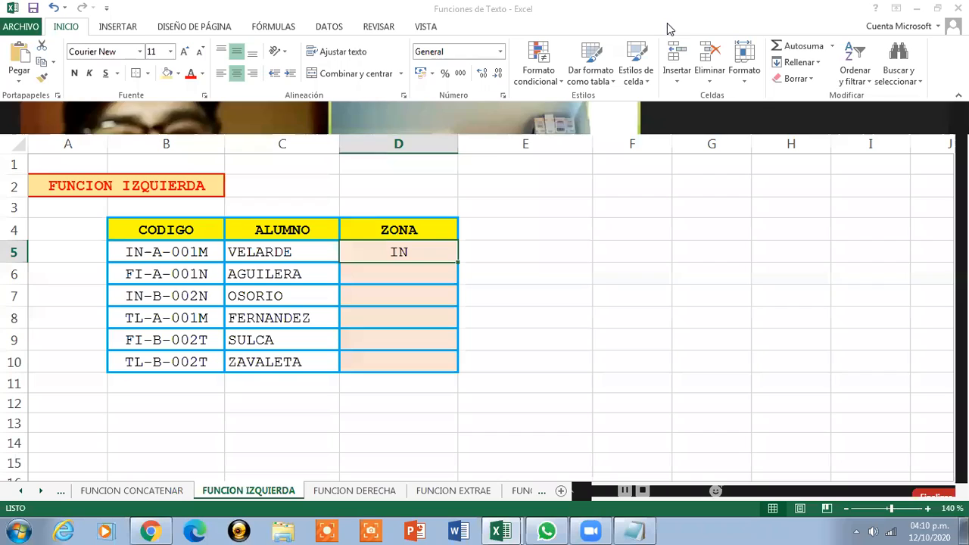
Open the D5 formula for editing to review its arguments
click(419, 254)
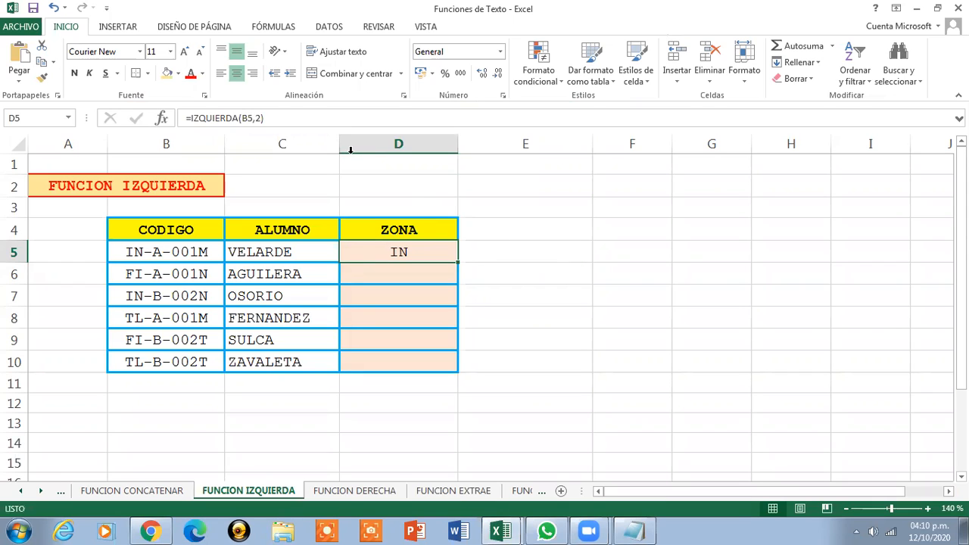
click(298, 118)
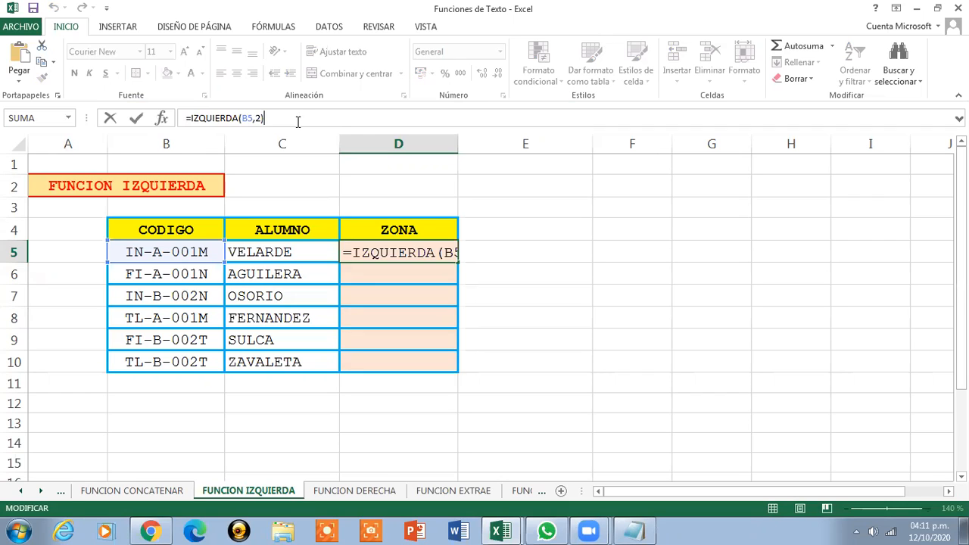
key(Return)
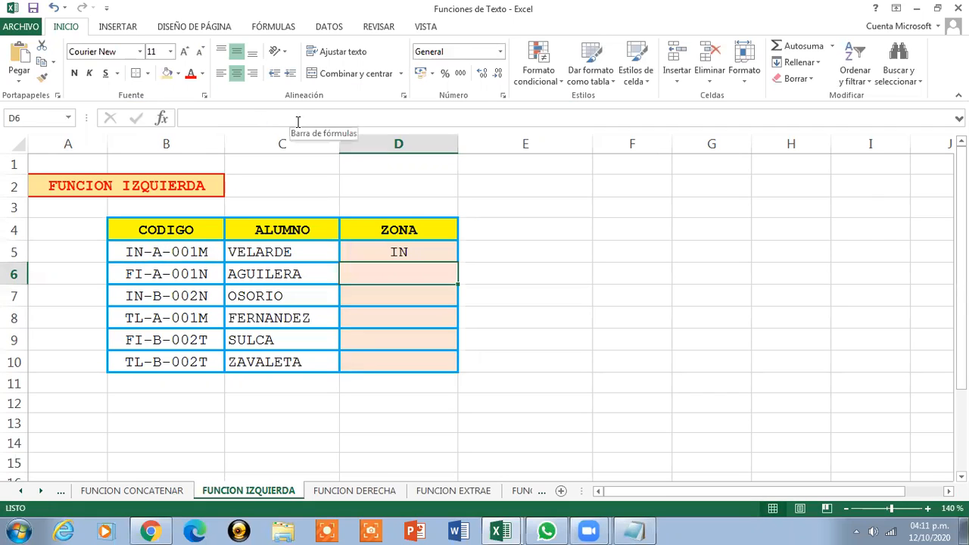
Copy the D5 formula down through D10 for the remaining codes
click(411, 252)
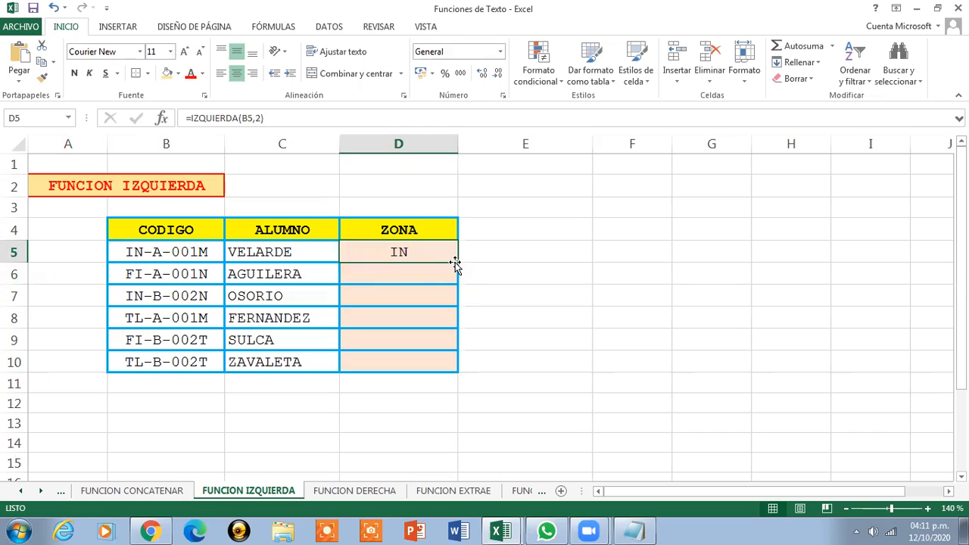
drag(457, 263, 455, 371)
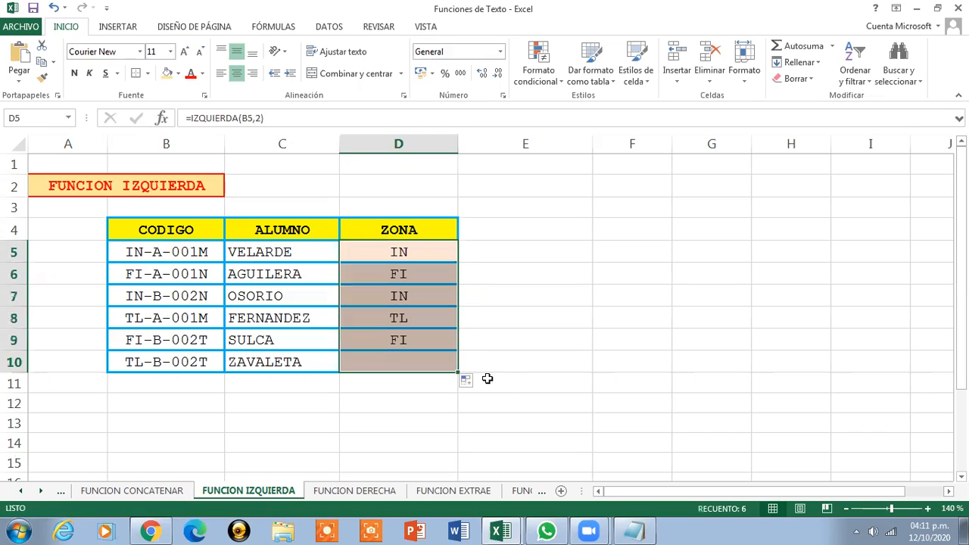
click(398, 248)
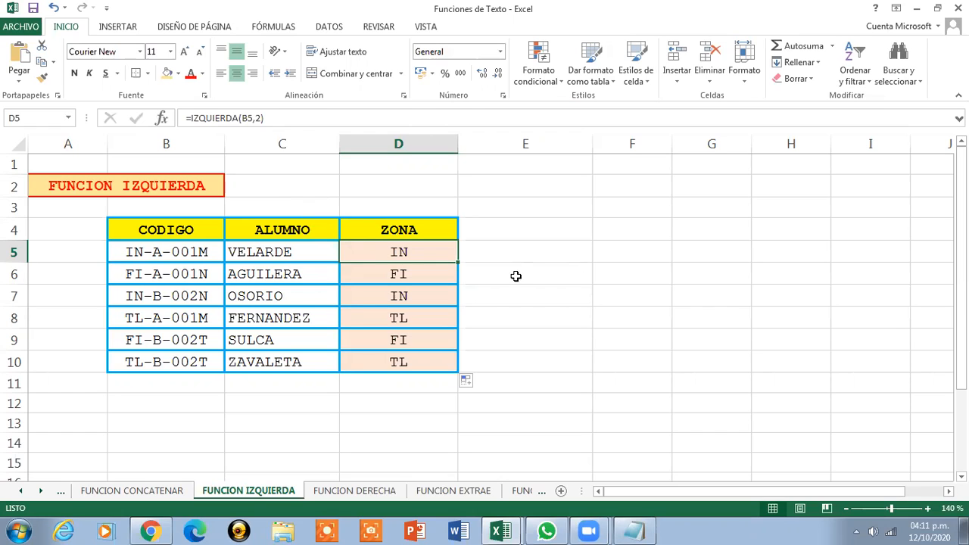
click(154, 183)
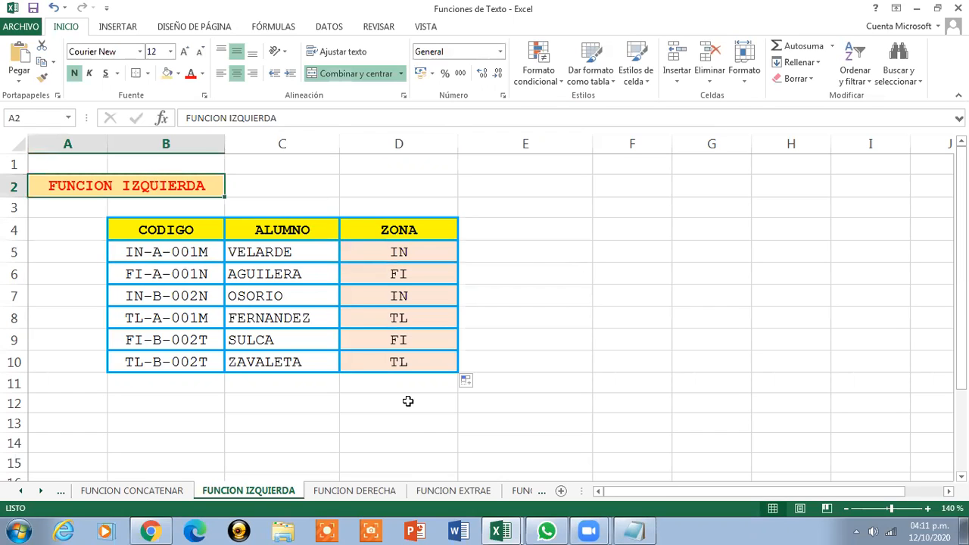
Switch to the FUNCION DERECHA sheet
click(391, 490)
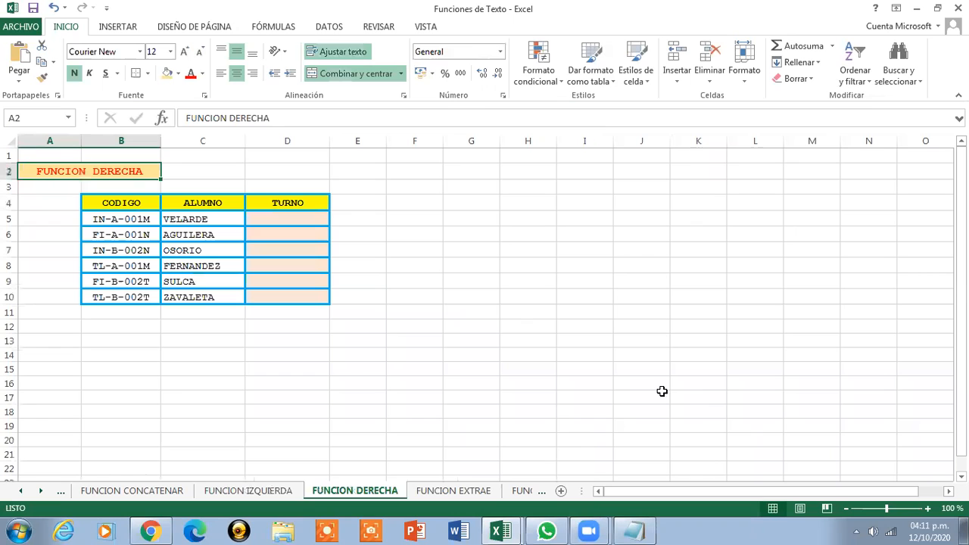
Enter in D5 the formula =DERECHA(B5,1) to extract the last character of the code as the turno
click(928, 509)
click(928, 508)
click(927, 508)
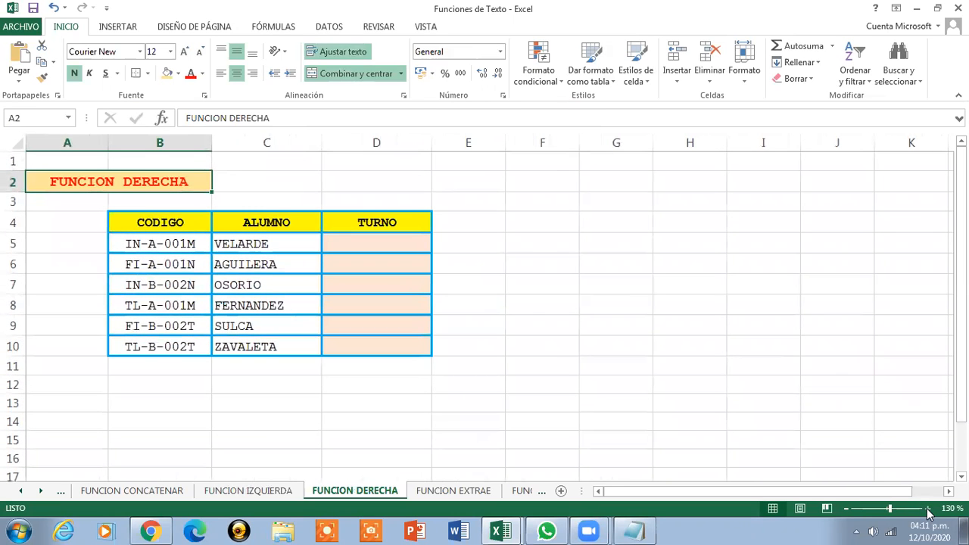
click(928, 509)
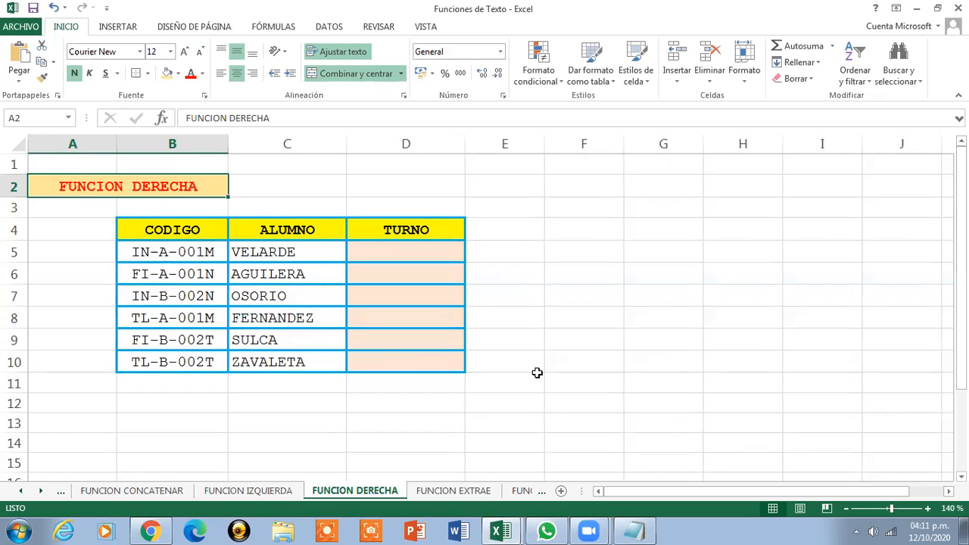
click(166, 254)
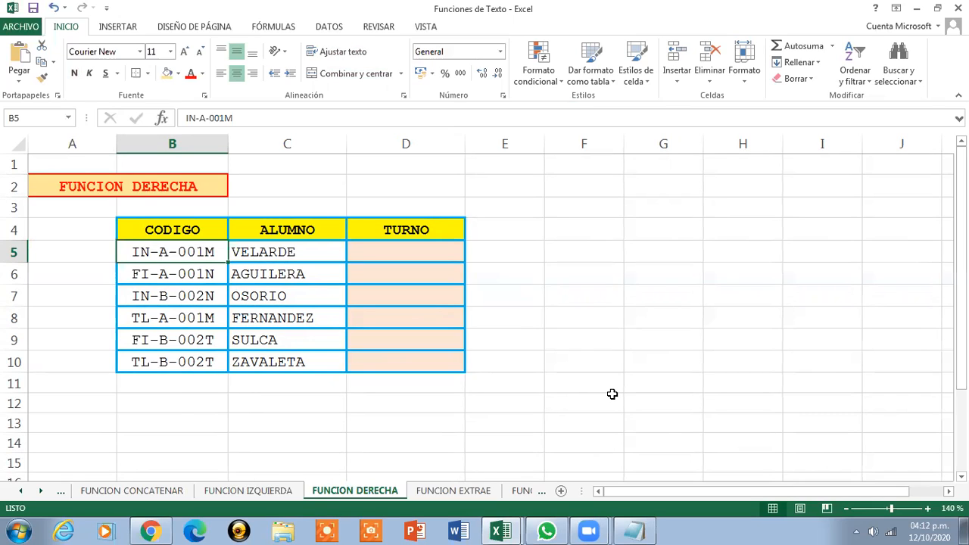
click(408, 253)
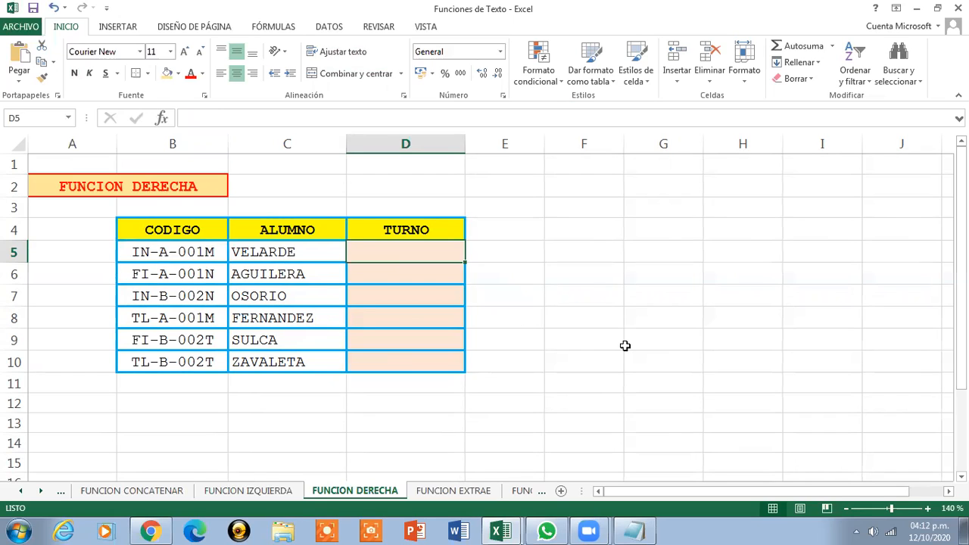
text(=D)
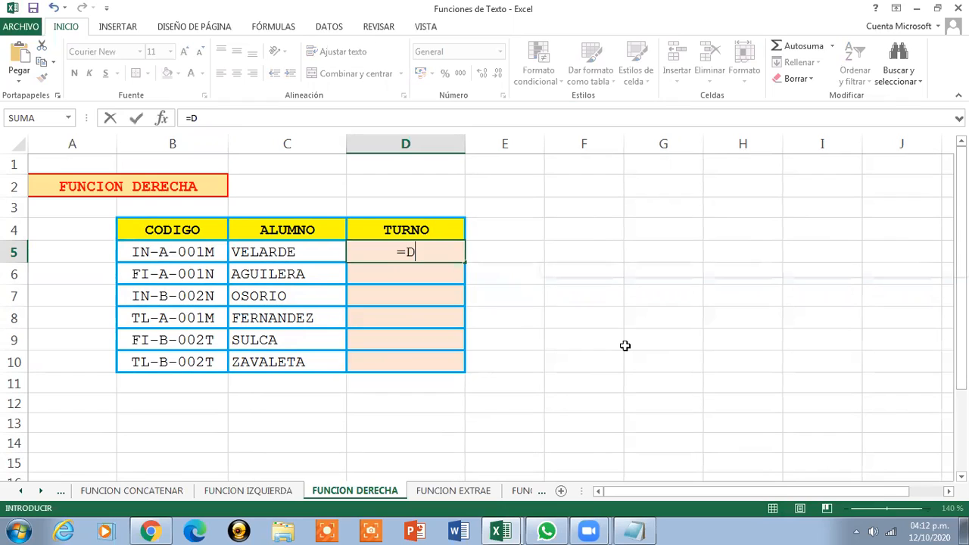
text(ERECHA()
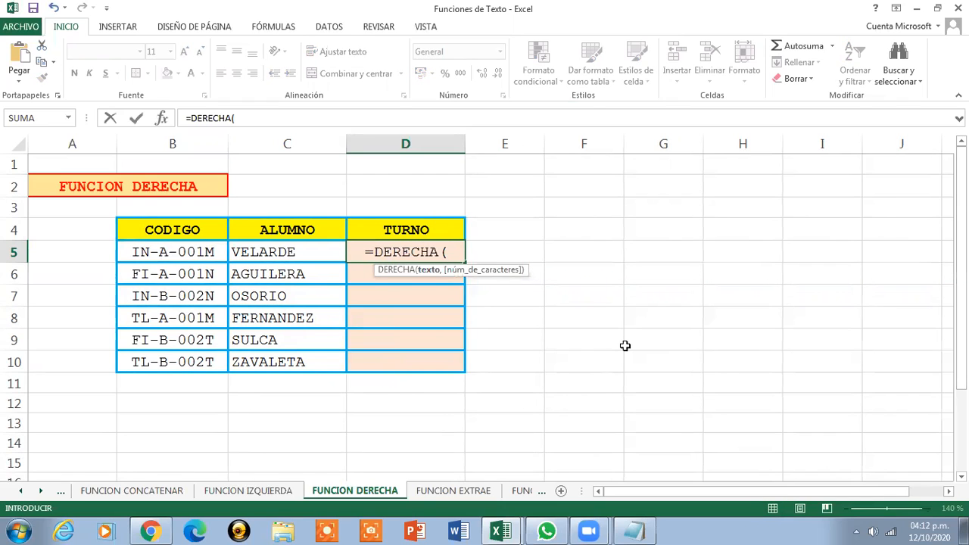
click(166, 253)
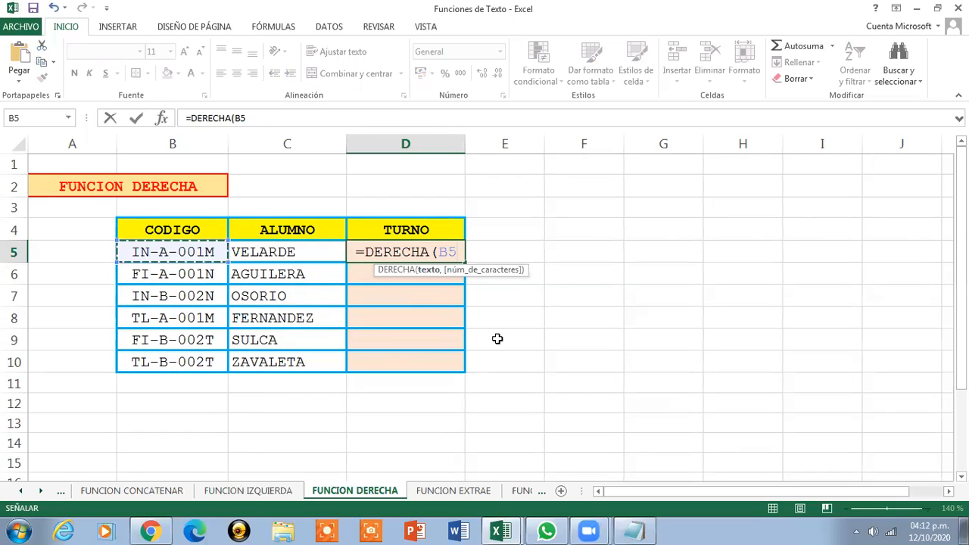
text(,1)
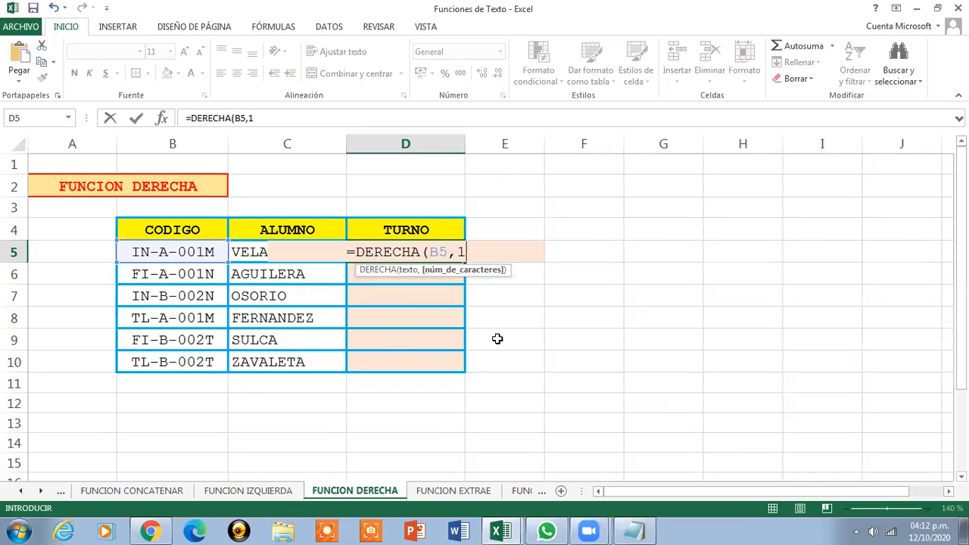
text())
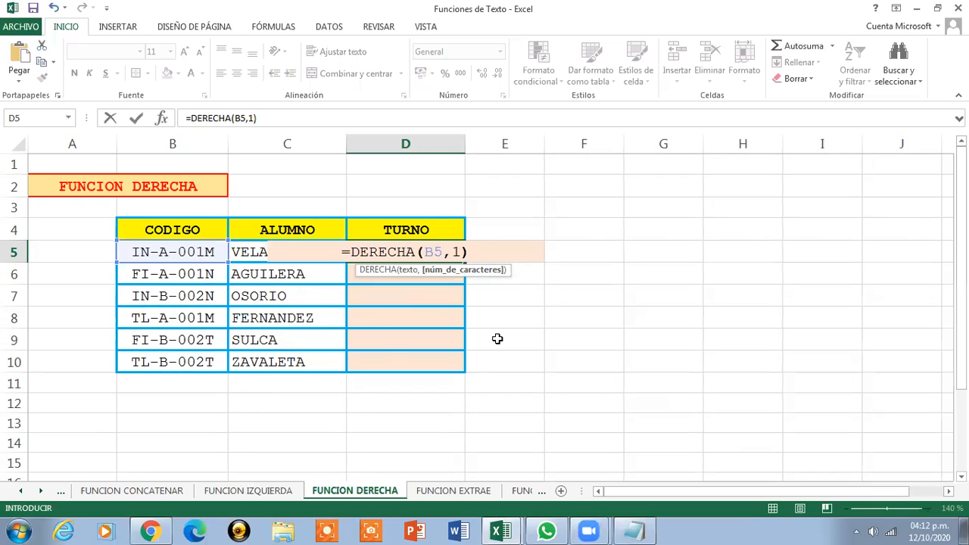
key(Return)
Open the D5 formula for editing to review its arguments
click(416, 246)
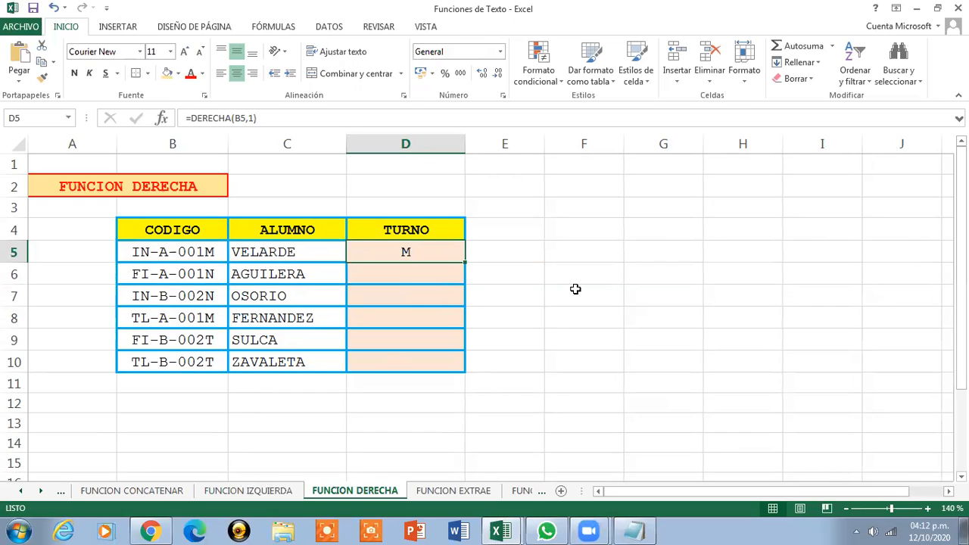
click(291, 121)
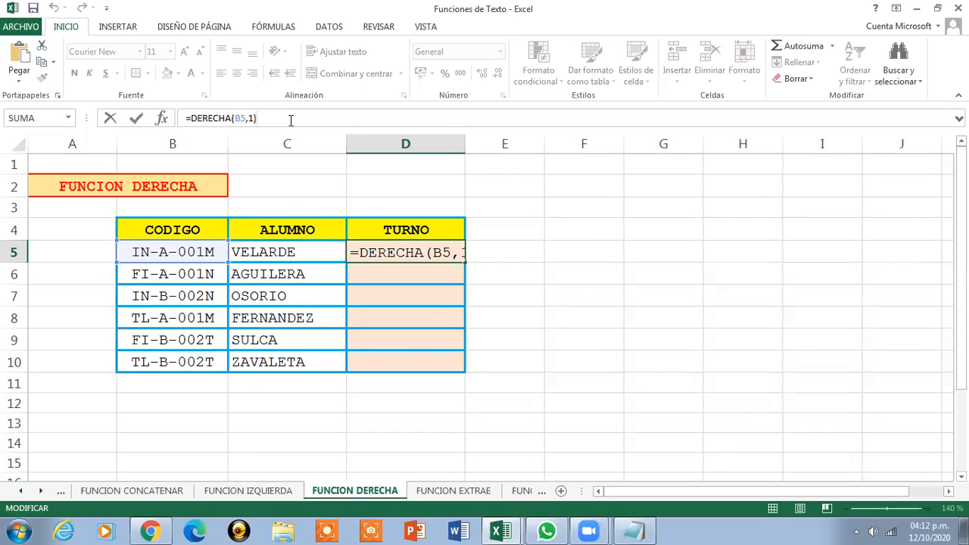
key(Return)
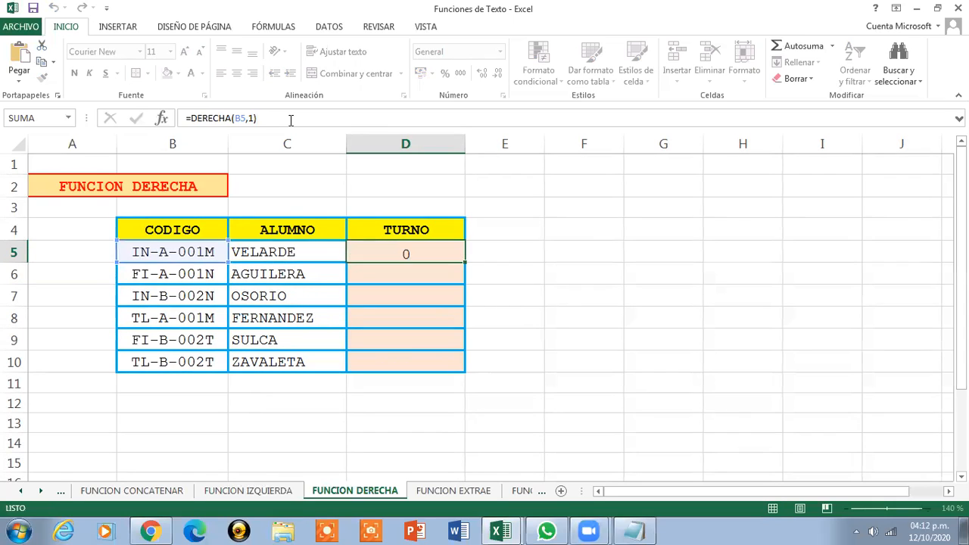
Copy the D5 formula down through D10 and step through the copied formulas
click(425, 254)
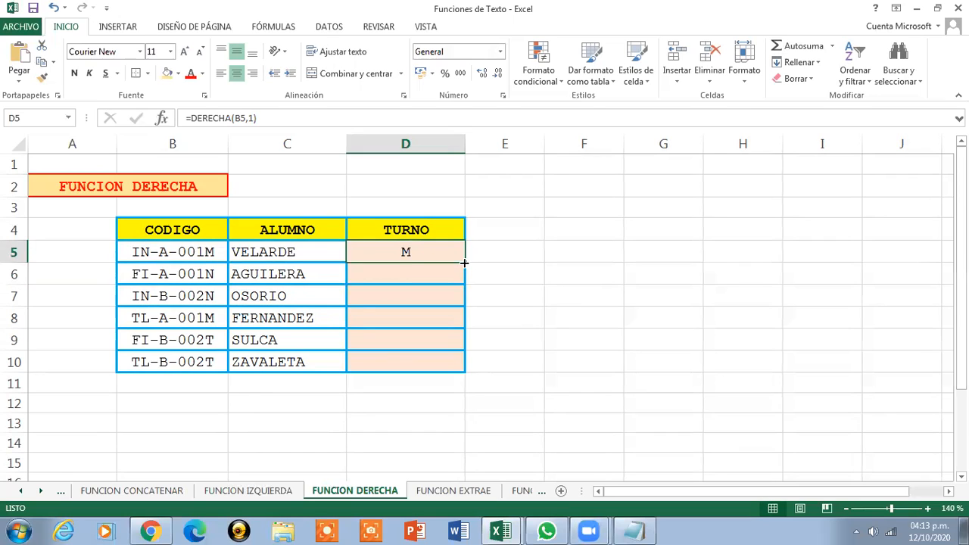
drag(464, 262, 439, 366)
click(421, 277)
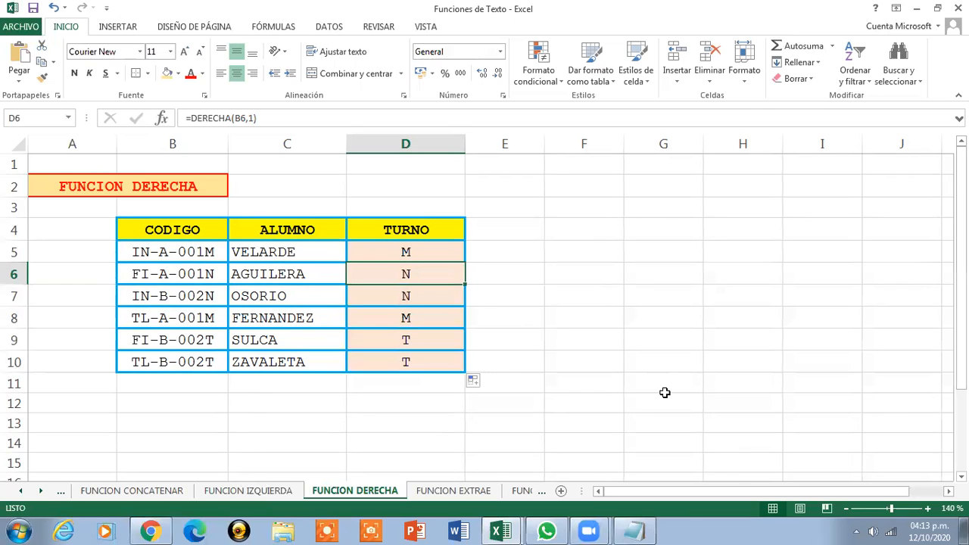
key(Down)
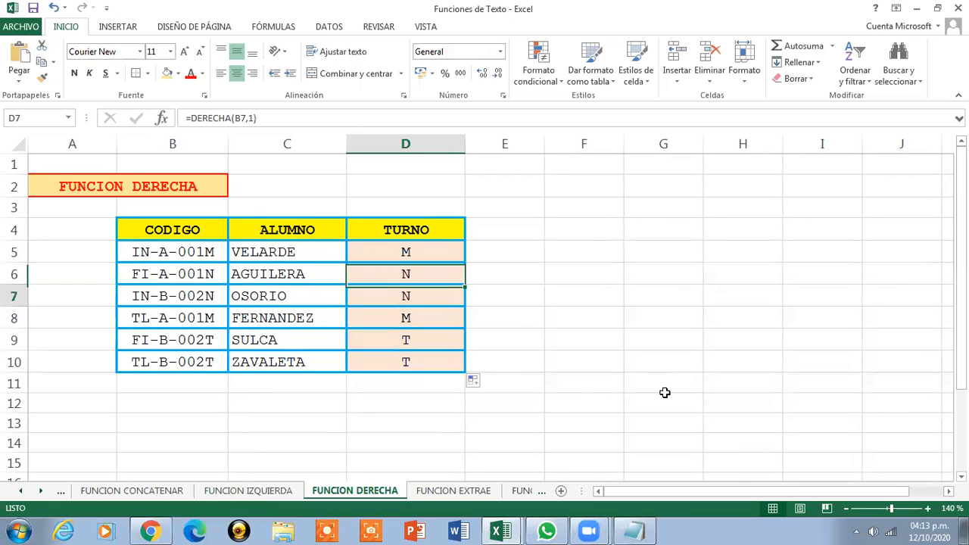
key(Down)
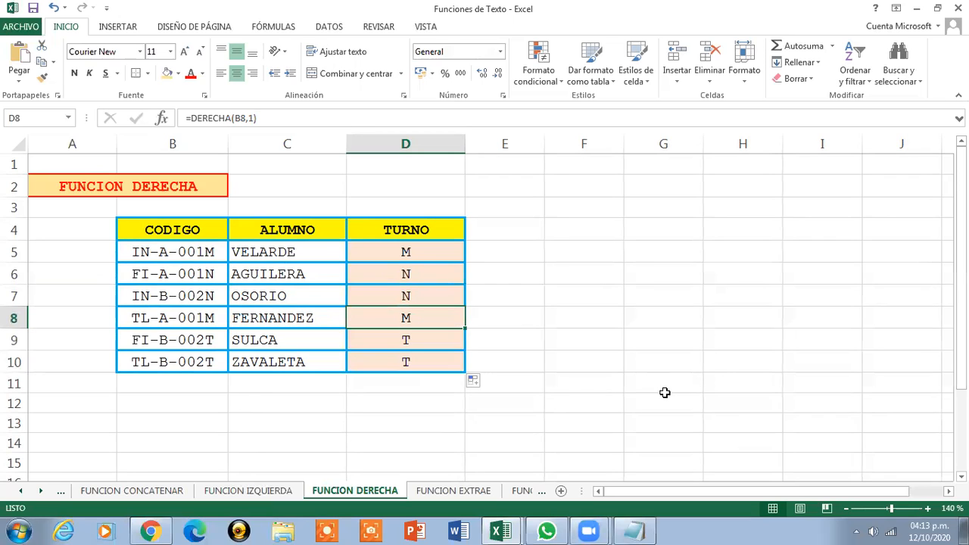
key(Down)
key(Down)
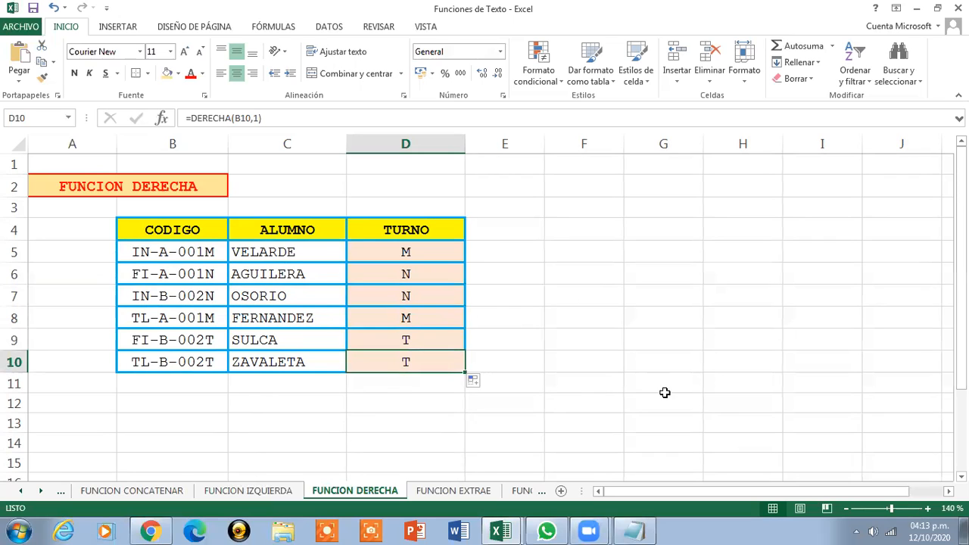
click(380, 244)
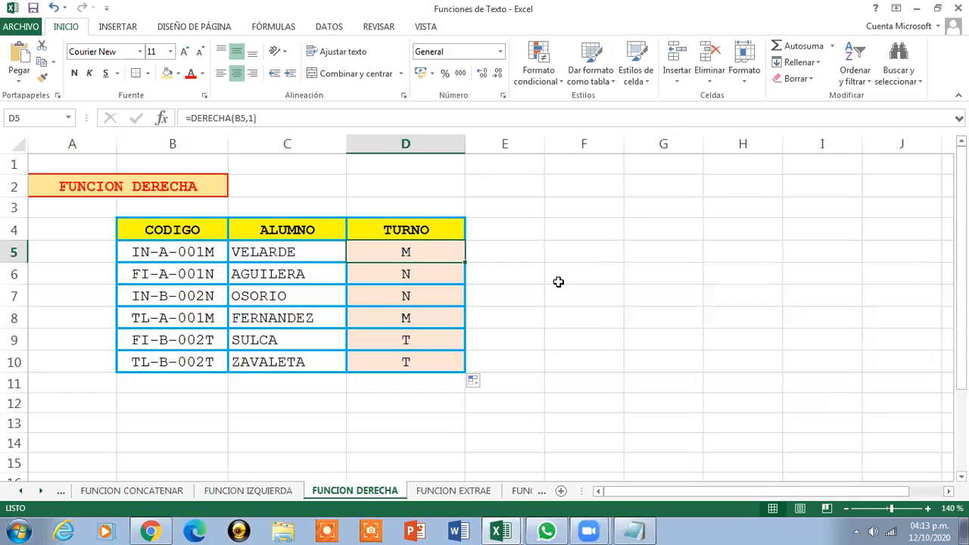
Switch to the FUNCION EXTRAE sheet
click(162, 181)
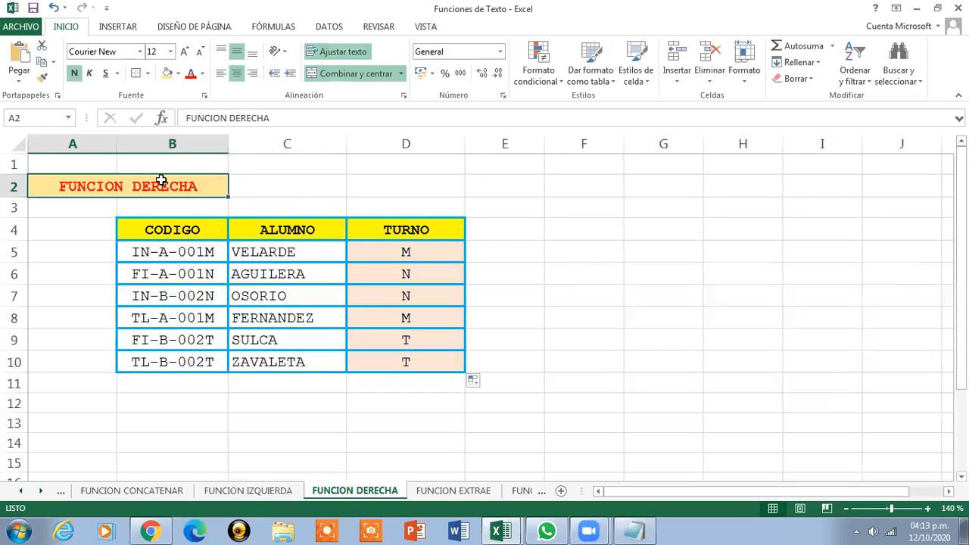
click(424, 491)
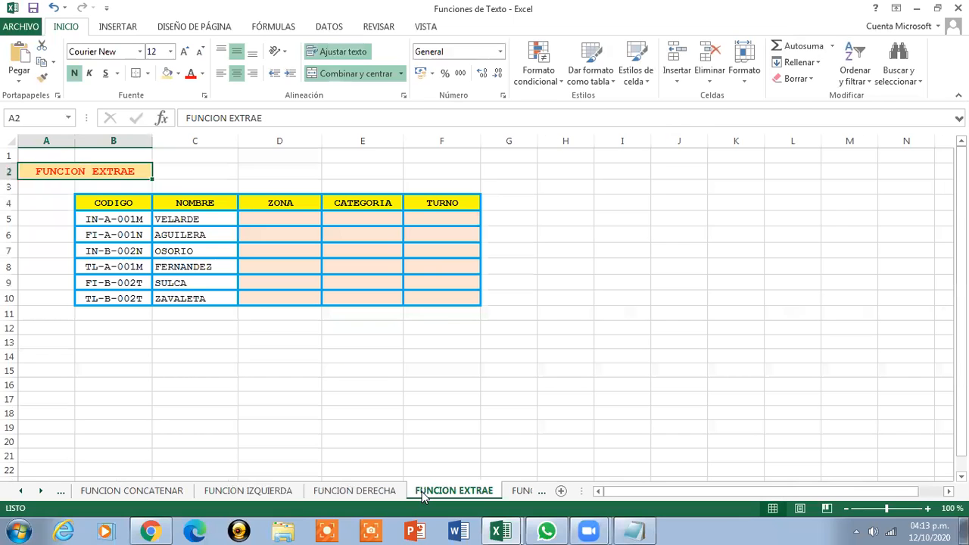
Enter in D5 the formula =IZQUIERDA(B5,2) to extract the zona from the first two characters of the code
click(927, 509)
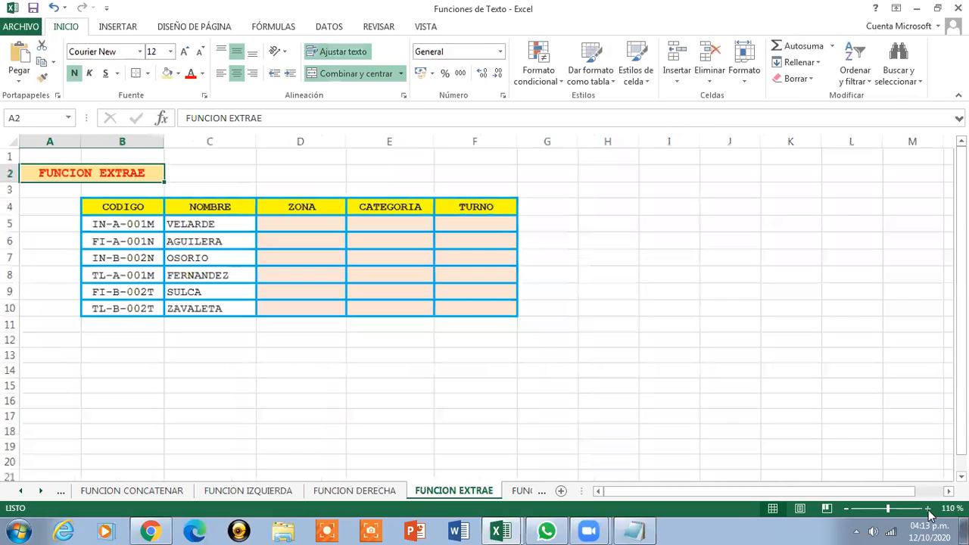
click(928, 509)
click(928, 508)
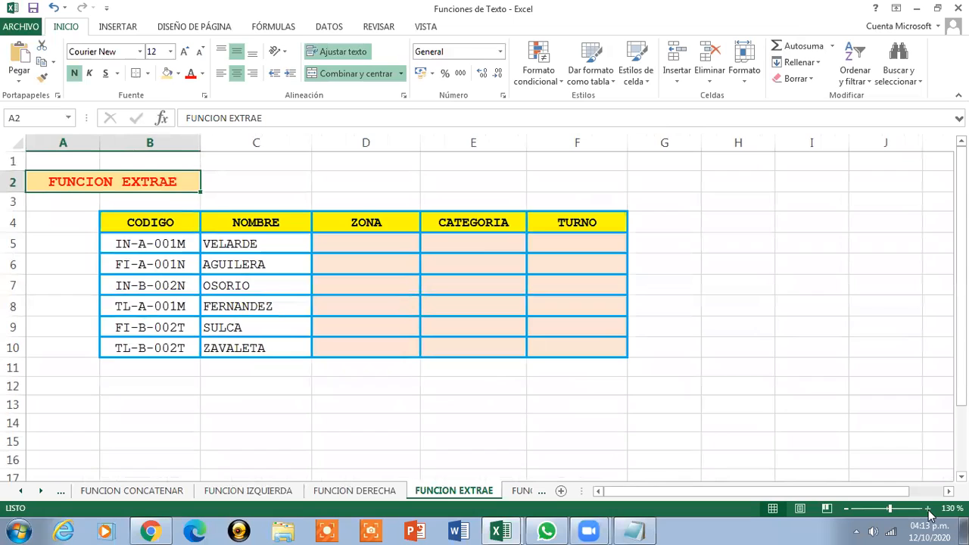
click(927, 509)
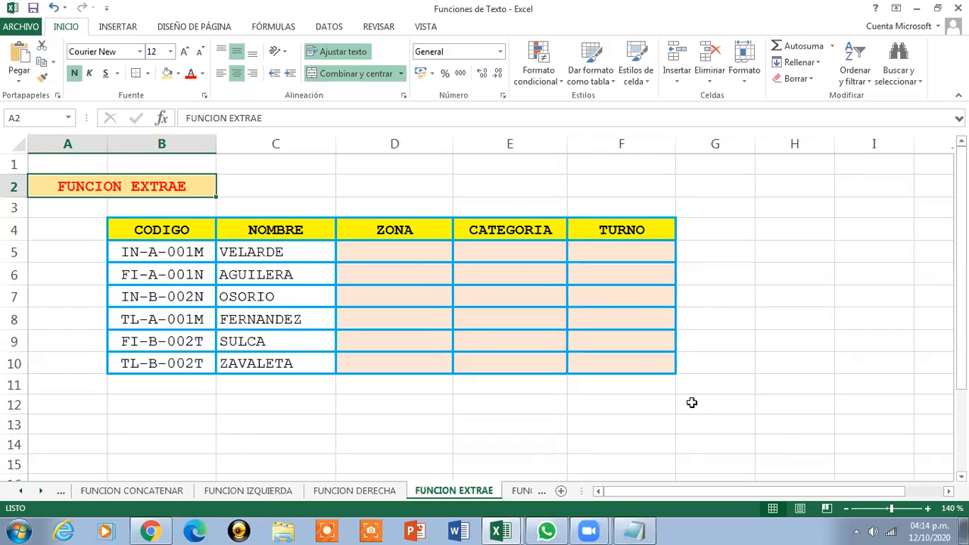
click(413, 250)
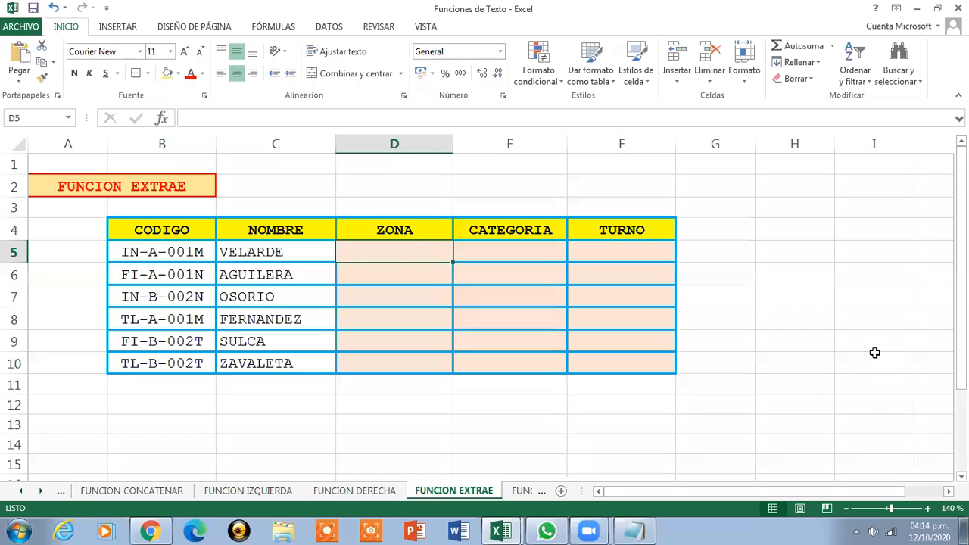
text(=IZQUIERDA)
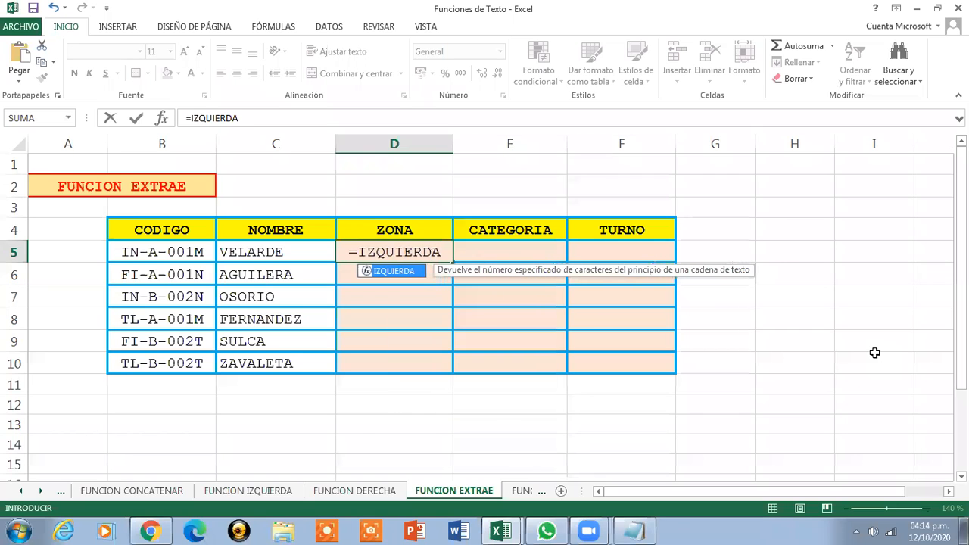
text(()
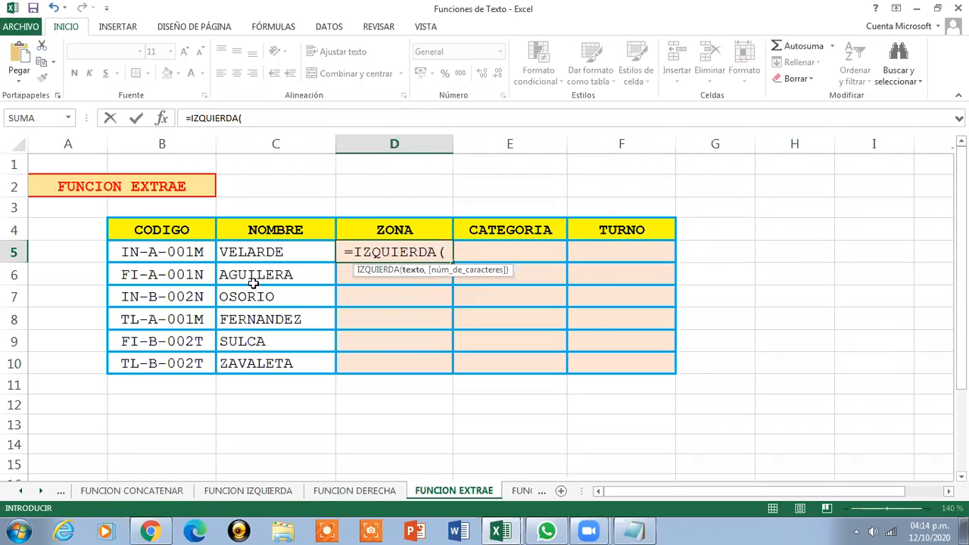
click(192, 256)
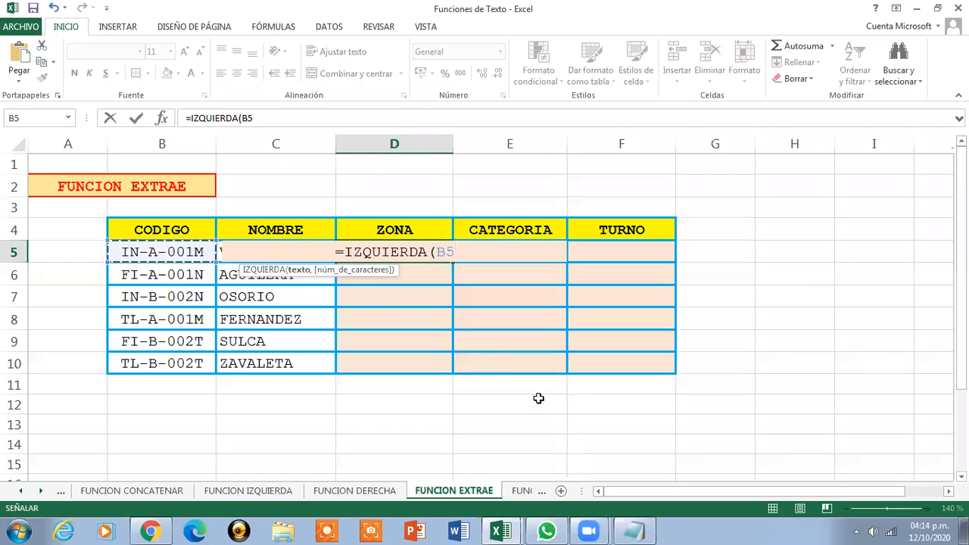
text(,2)
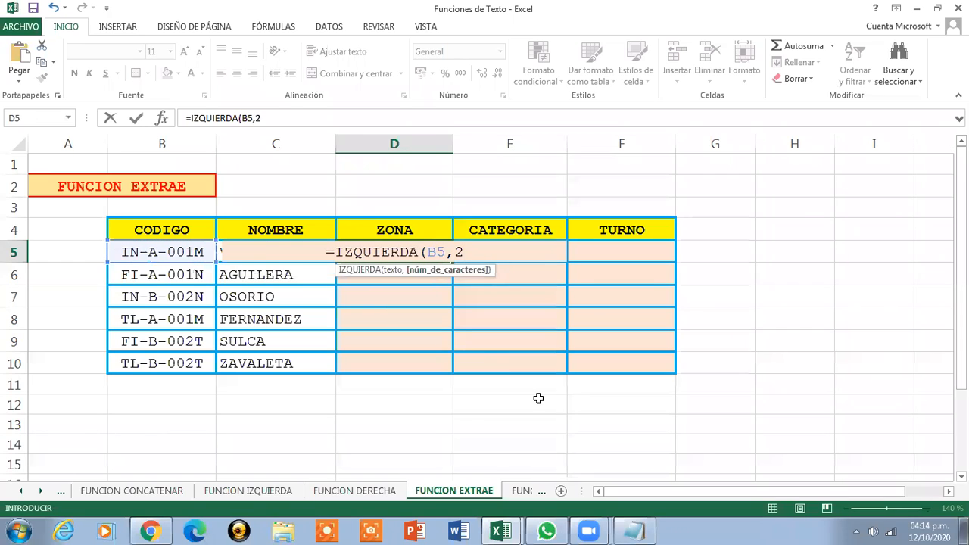
text())
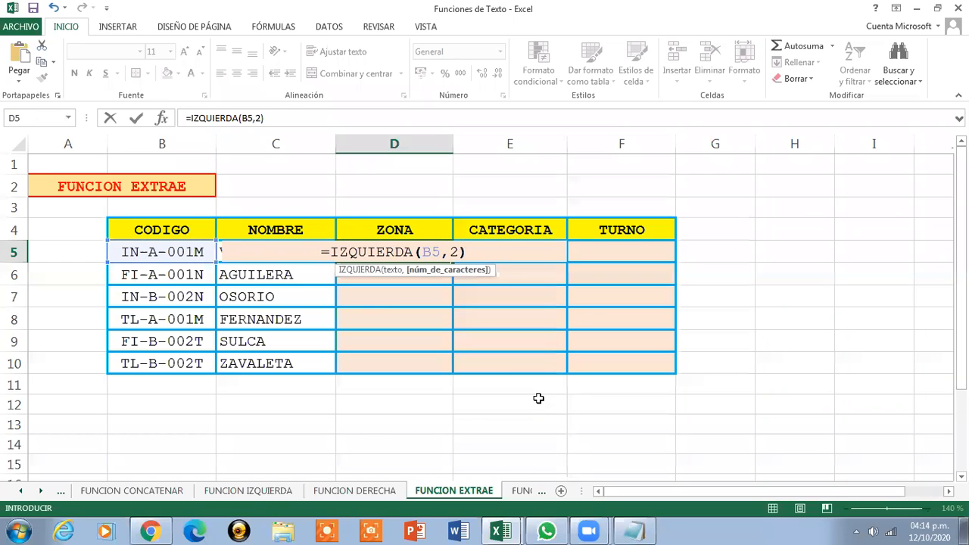
key(Return)
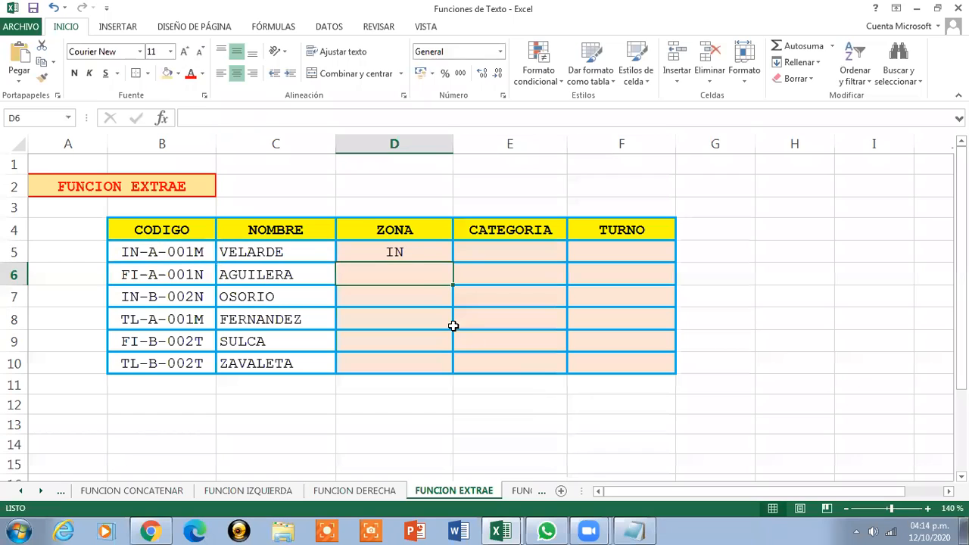
Copy the D5 zona formula down through D10 and move to the CATEGORIA column
click(400, 253)
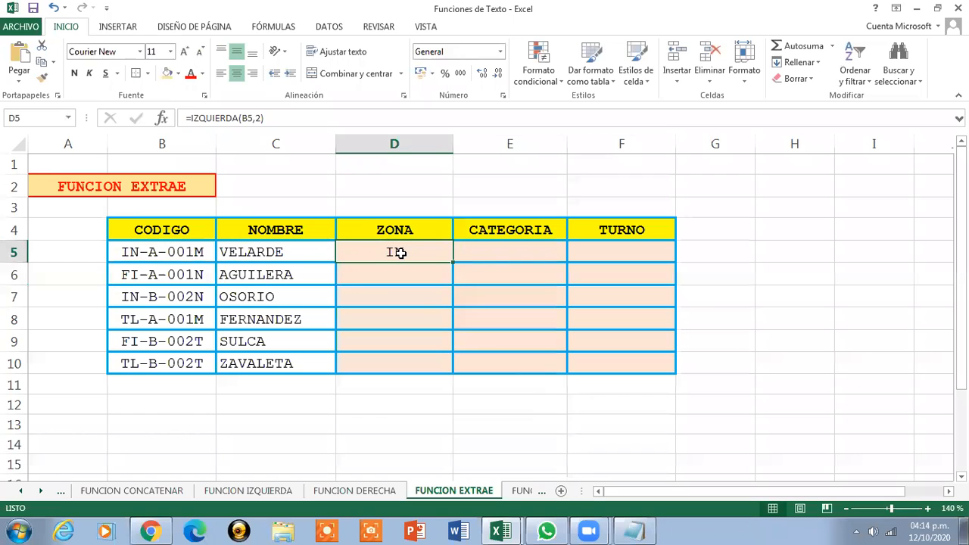
drag(451, 261, 440, 374)
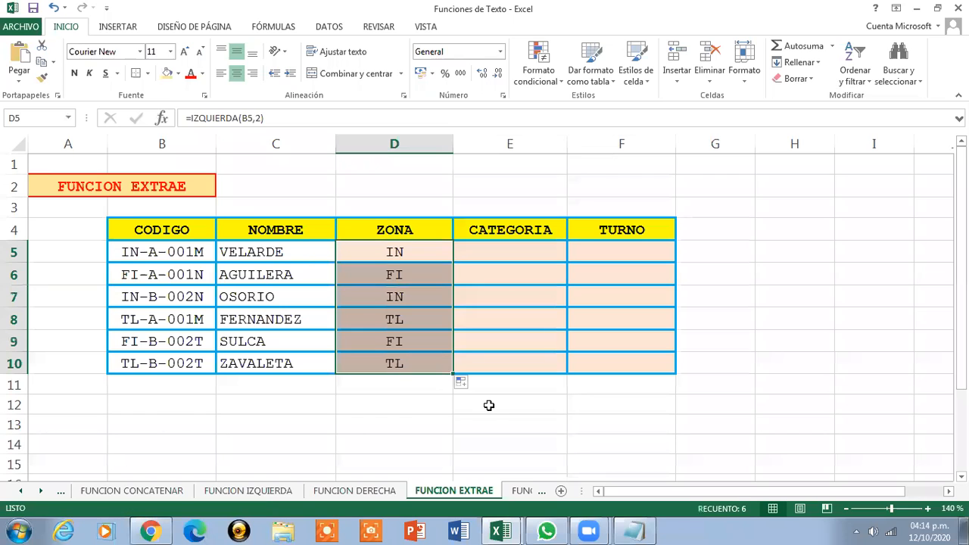
click(401, 250)
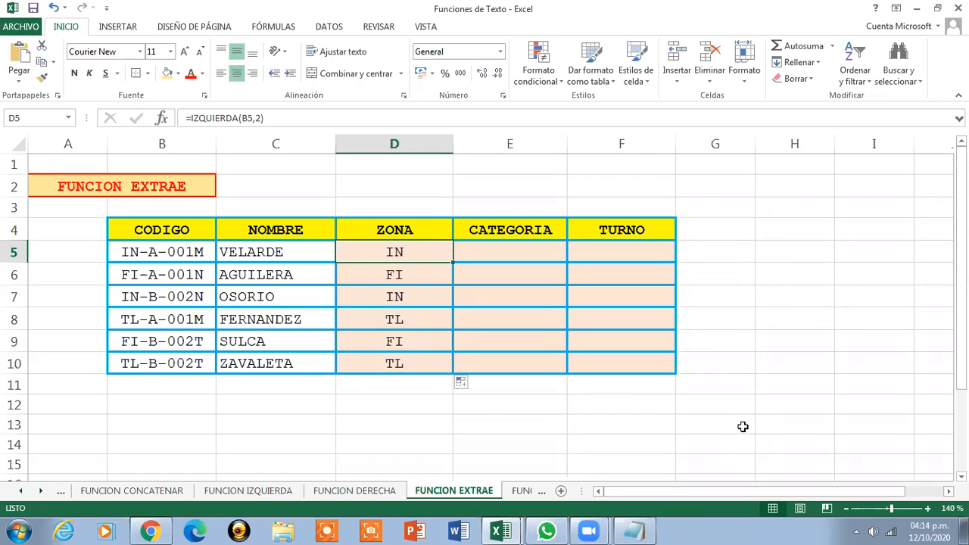
key(Right)
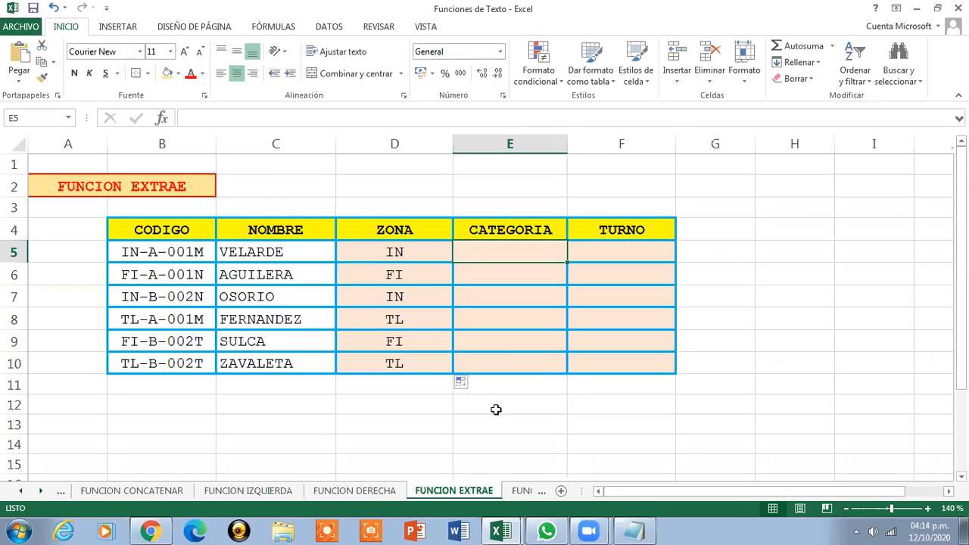
Switch to the Sesion de Clases Nro 10 workbook showing the FUNCIONES DE TEXTO notes
click(501, 531)
click(460, 476)
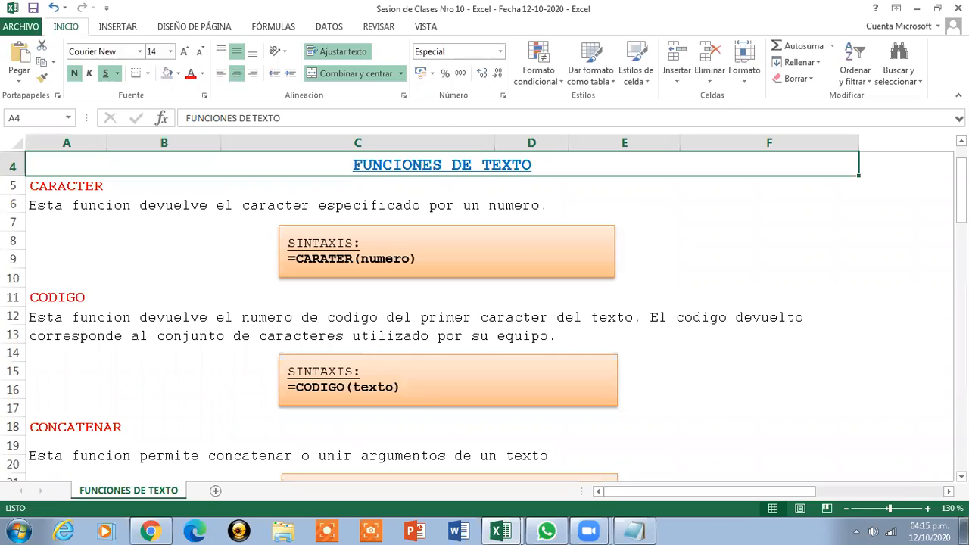
Review the EXTRAE syntax in the notes, then return to the Funciones de Texto workbook
drag(960, 190, 961, 282)
click(503, 368)
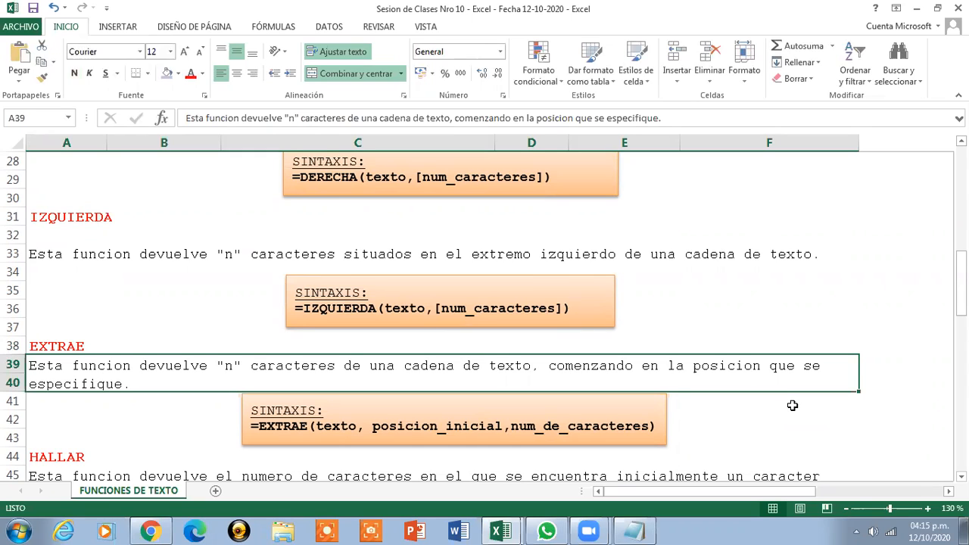
click(914, 10)
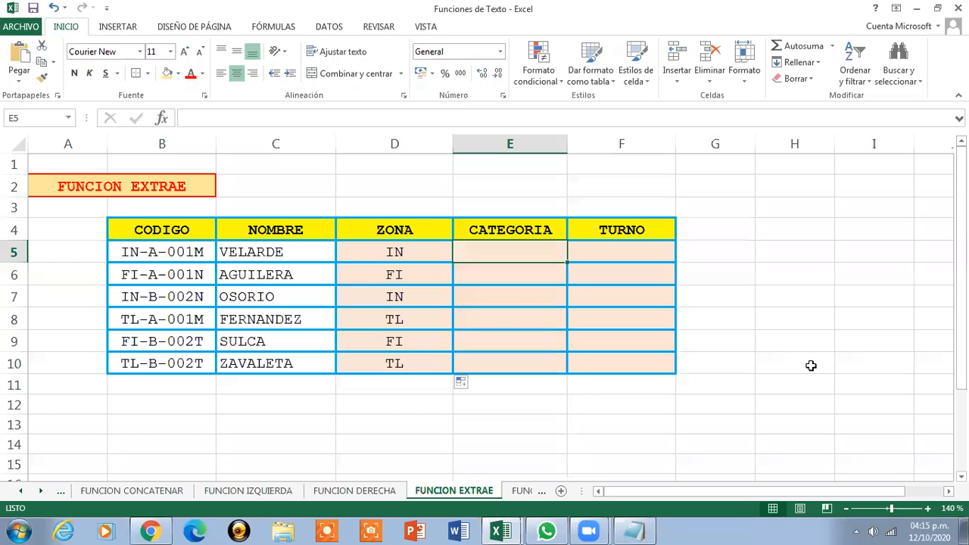
Enter =EXTRAE(B5,4,1) in E5 to get the categoría and fill it down through E10
text(=EXTRAE)
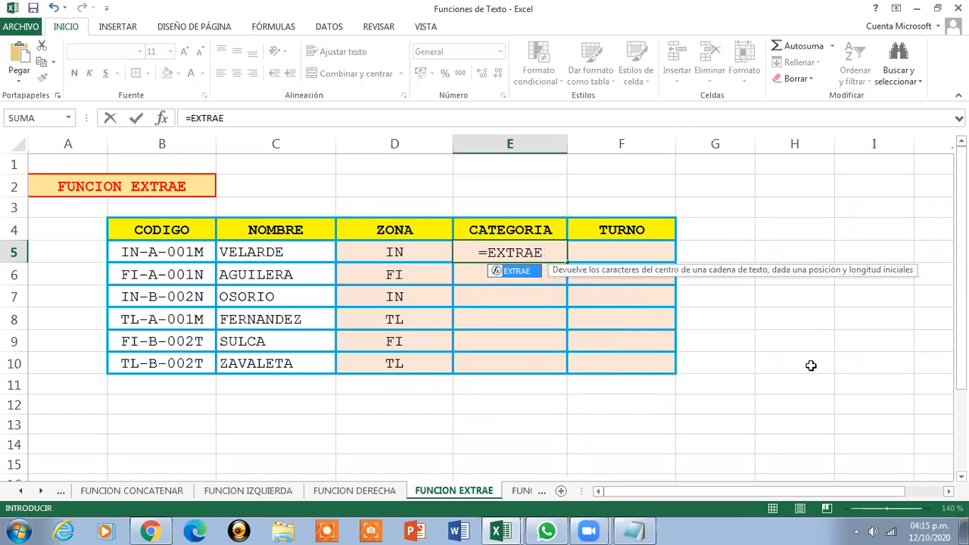
text(()
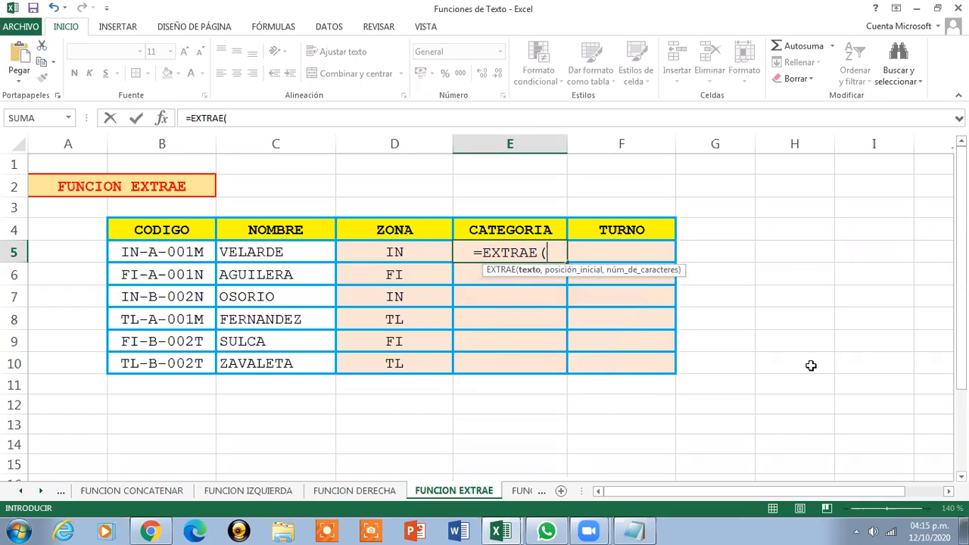
click(193, 254)
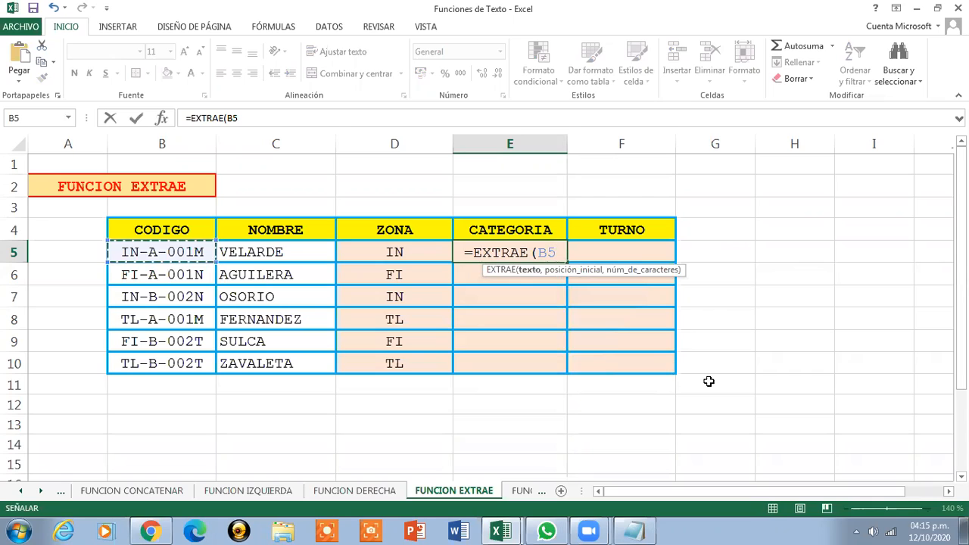
text(,)
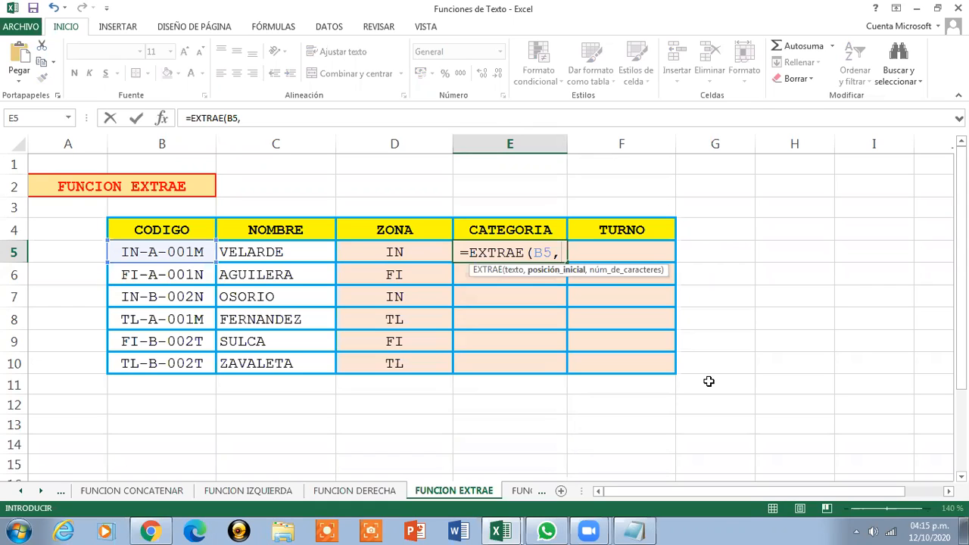
text(4)
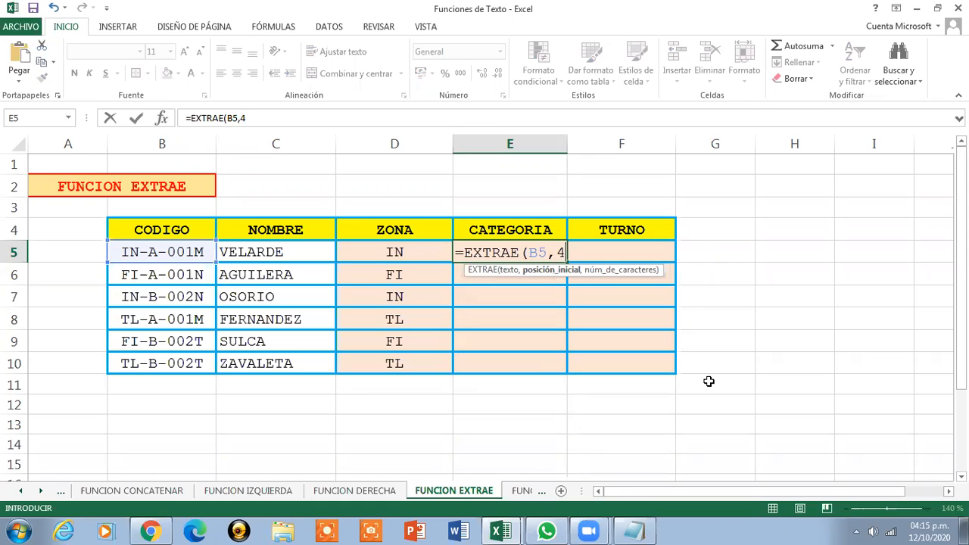
text(,)
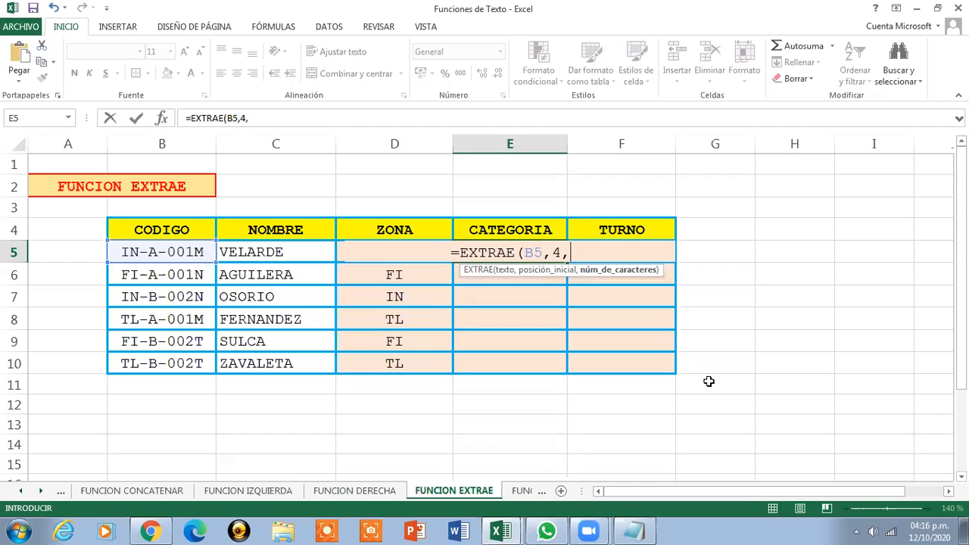
text(1)
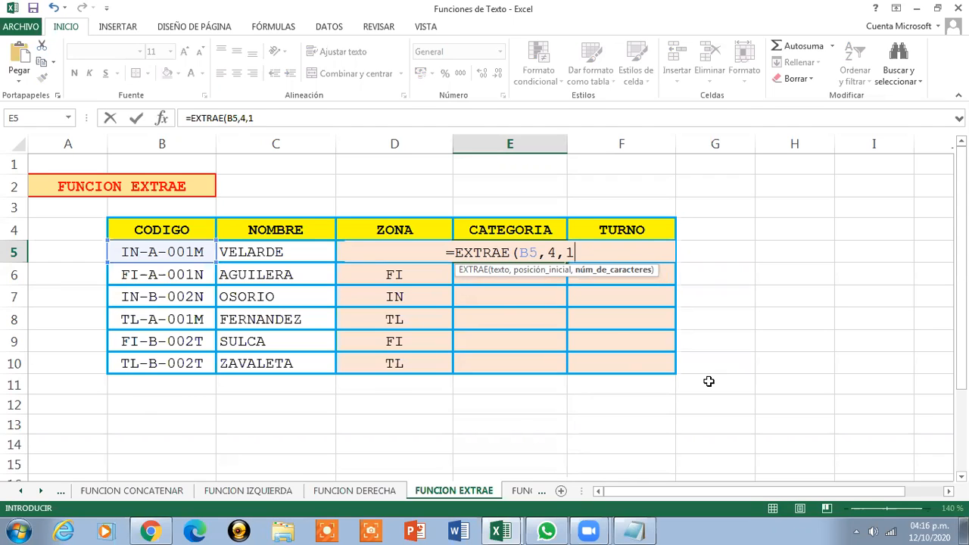
text())
key(Return)
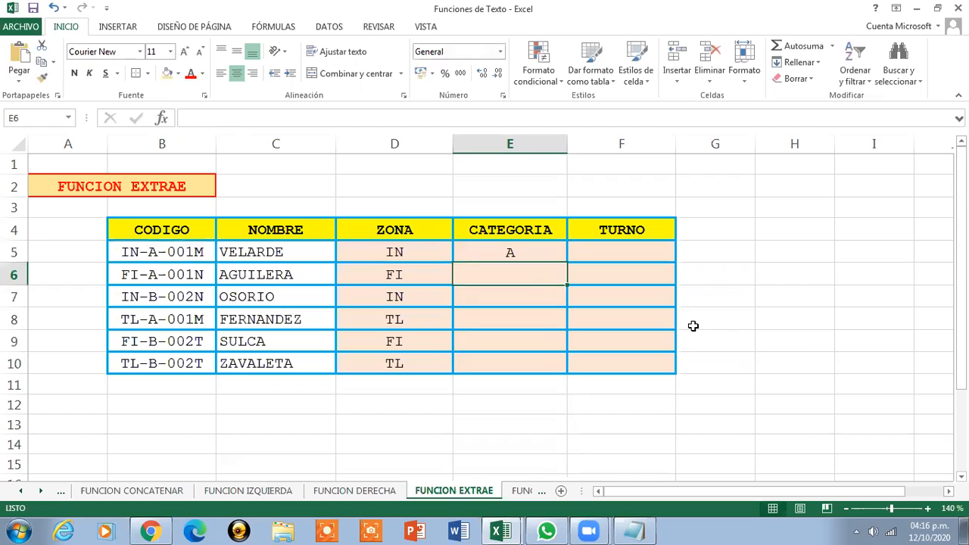
click(510, 253)
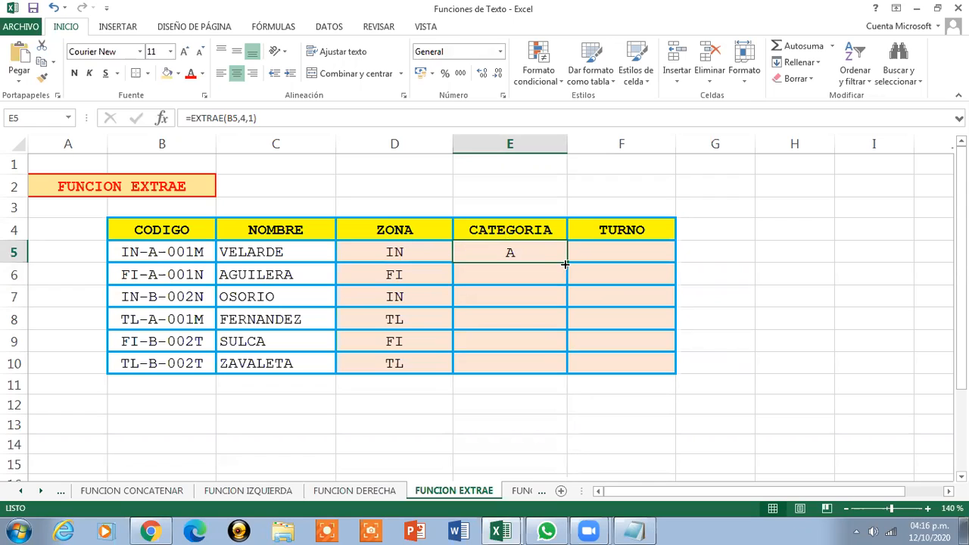
drag(566, 263, 560, 374)
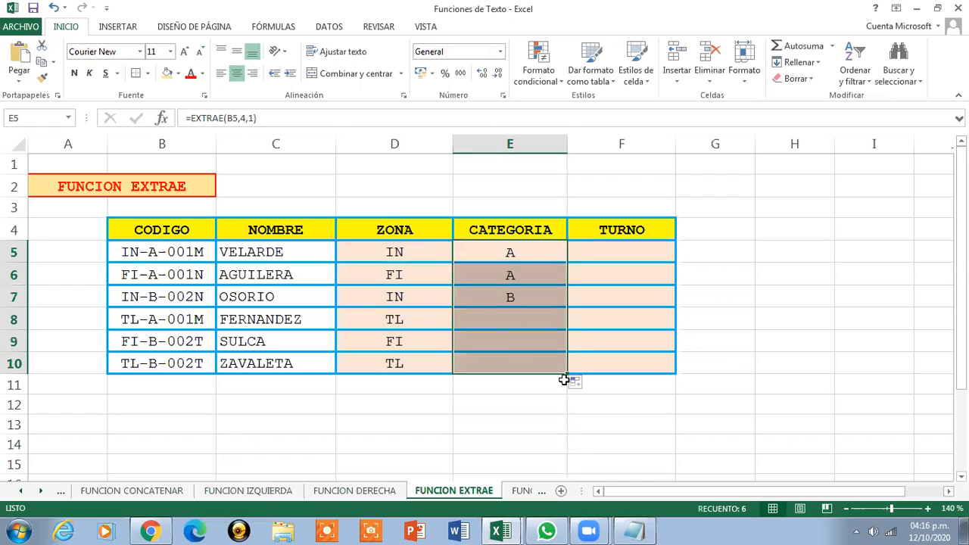
Step through the CATEGORIA formulas from E5 to E10 to check the copied references
click(519, 245)
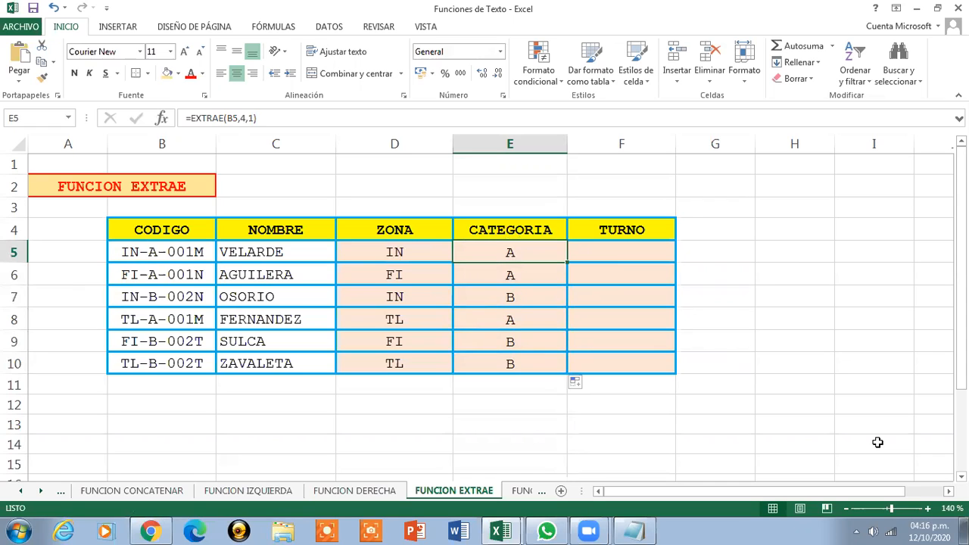
key(Down)
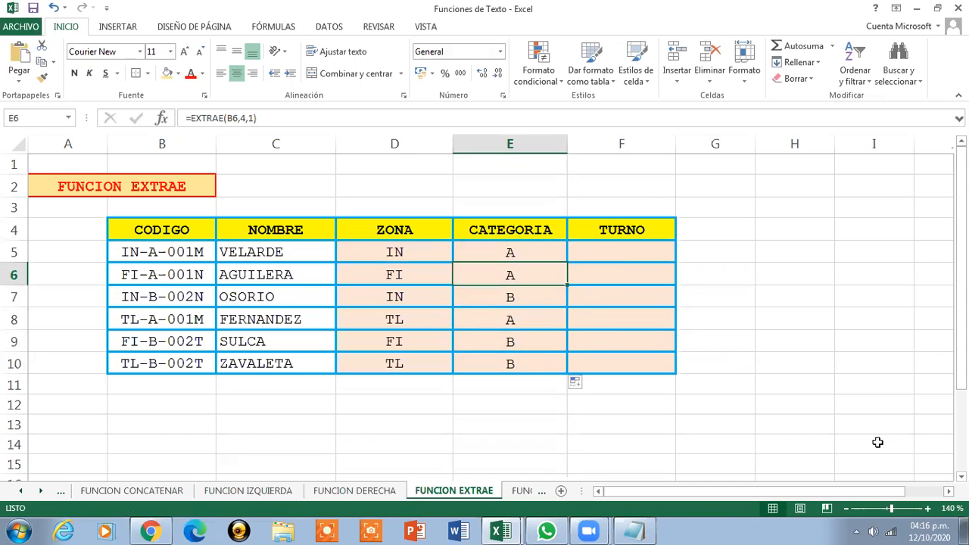
key(Down)
key(Down)
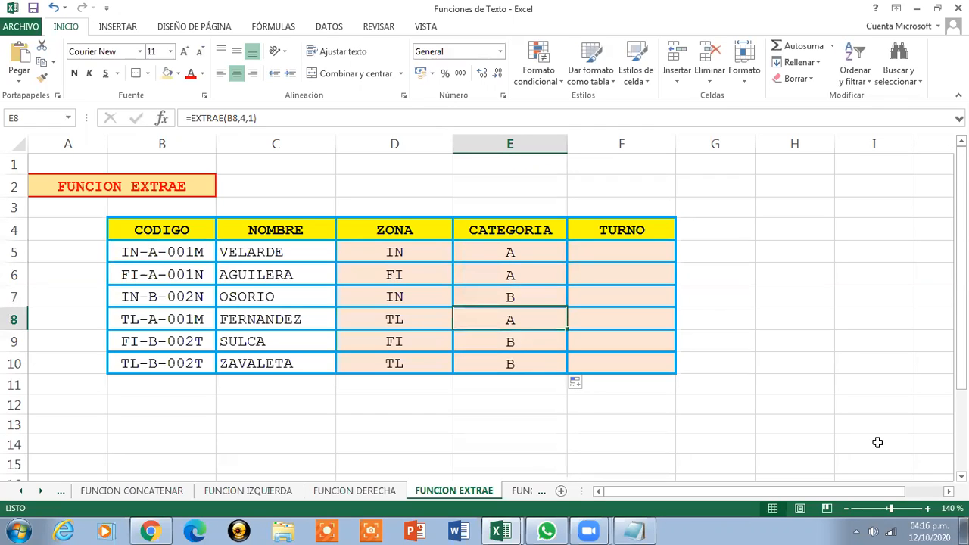
key(Down)
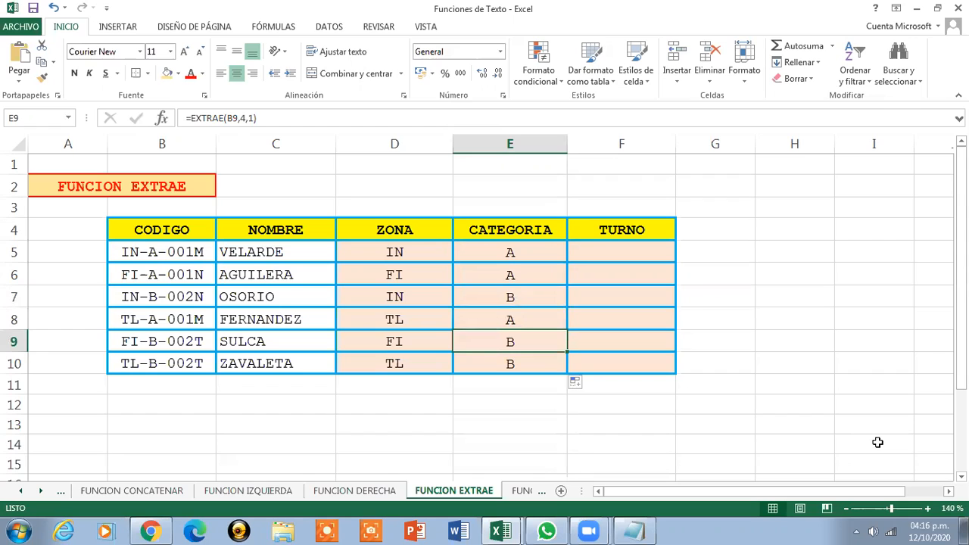
key(Down)
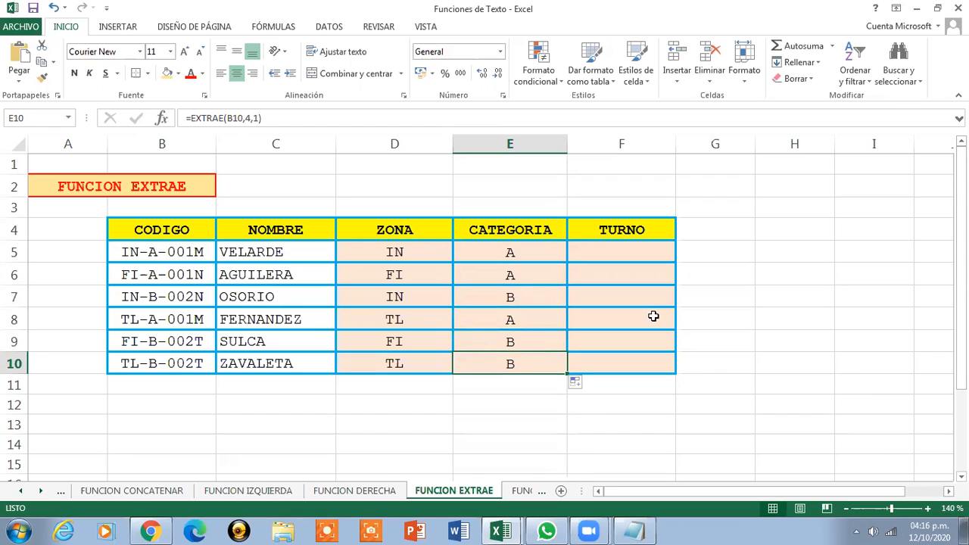
click(489, 256)
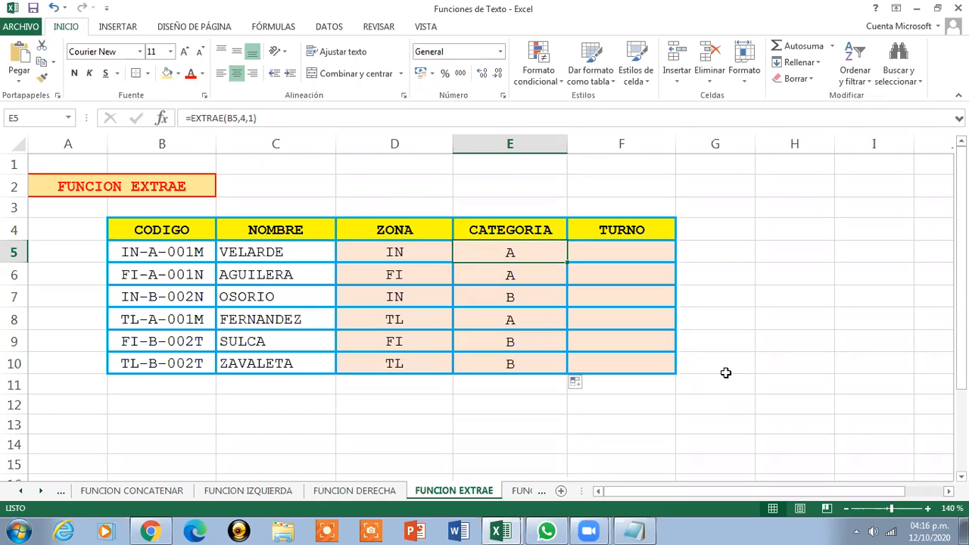
Enter =DERECHA(B5,1) in F5 to extract the turno
key(Right)
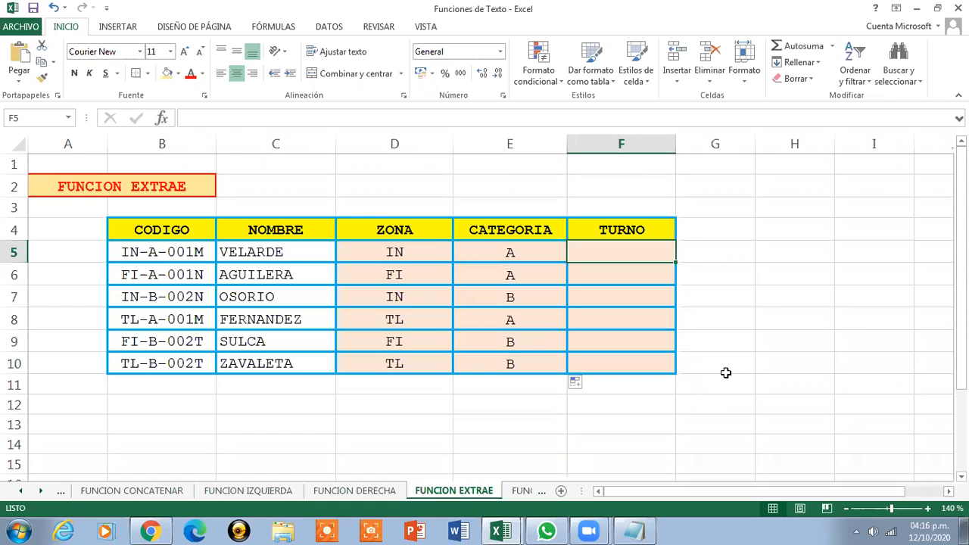
text(=)
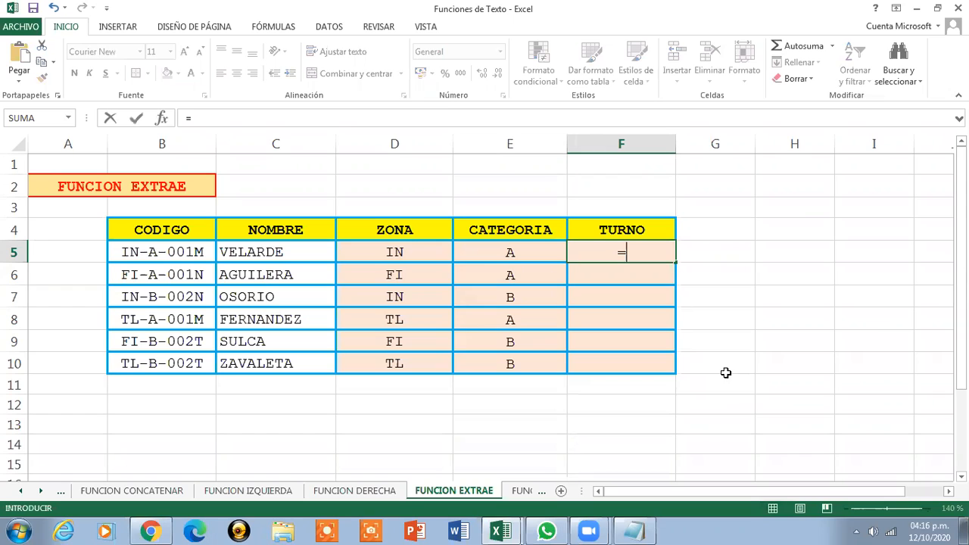
text(DERECHA()
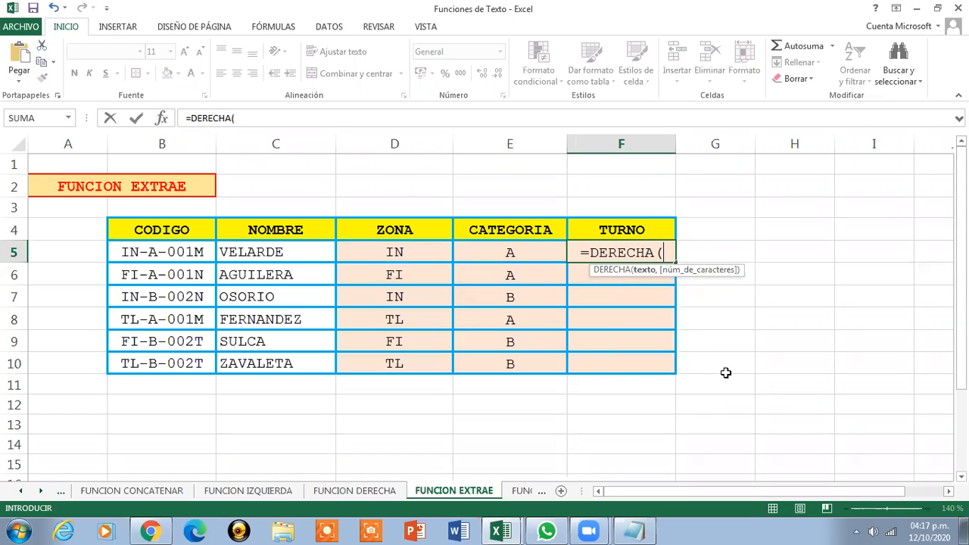
click(157, 252)
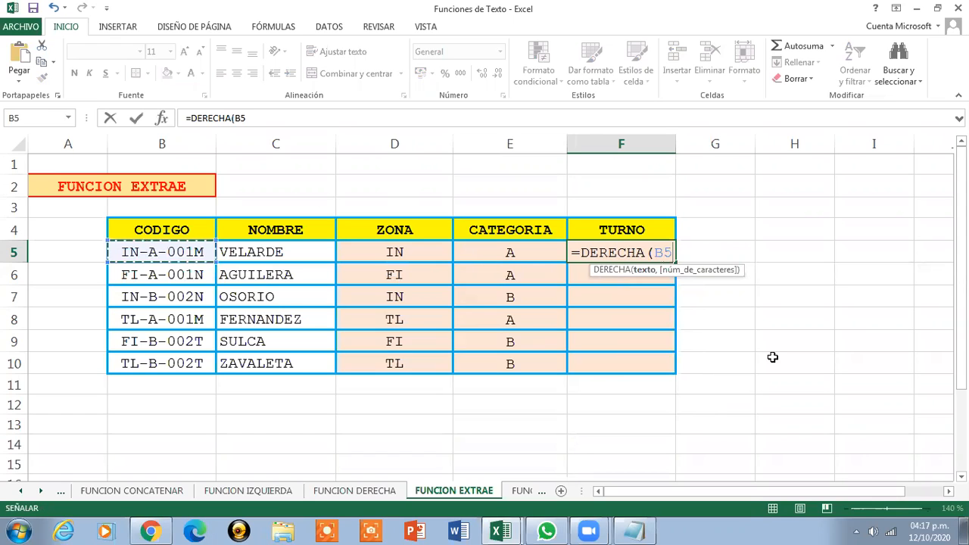
text(,1)
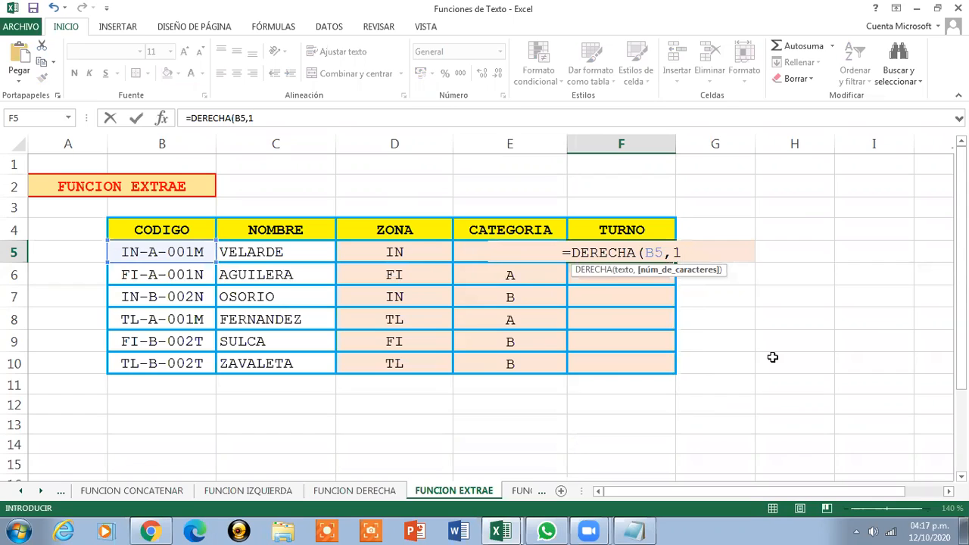
text())
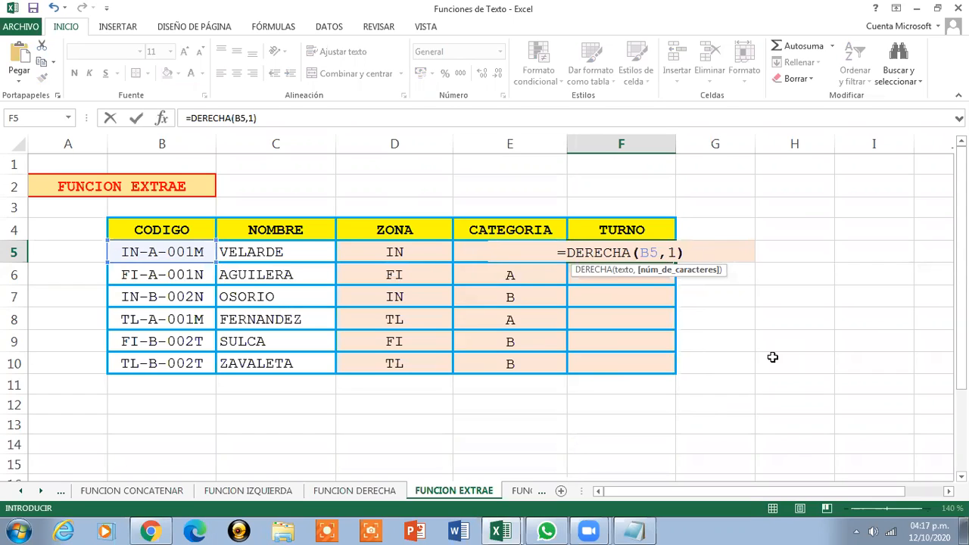
key(Return)
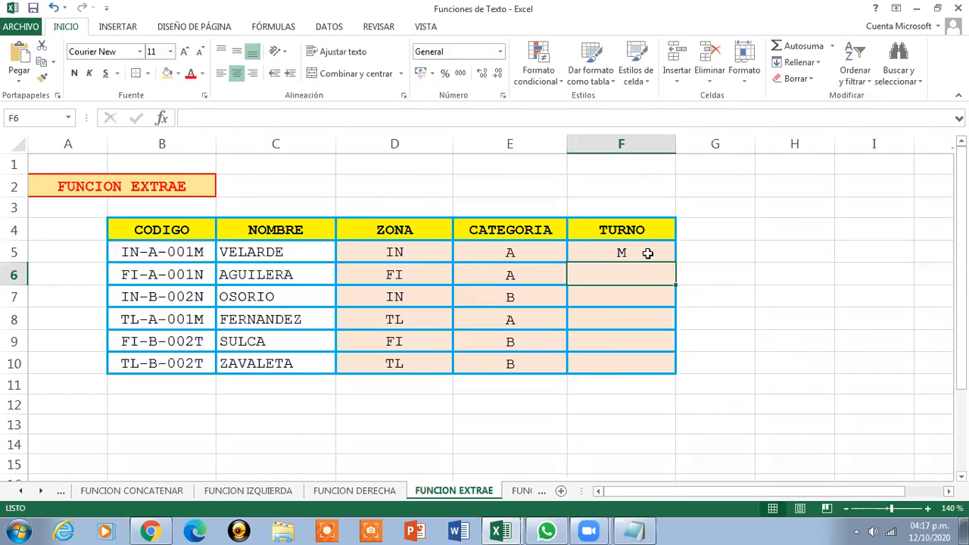
Clear the formula from F5
click(670, 255)
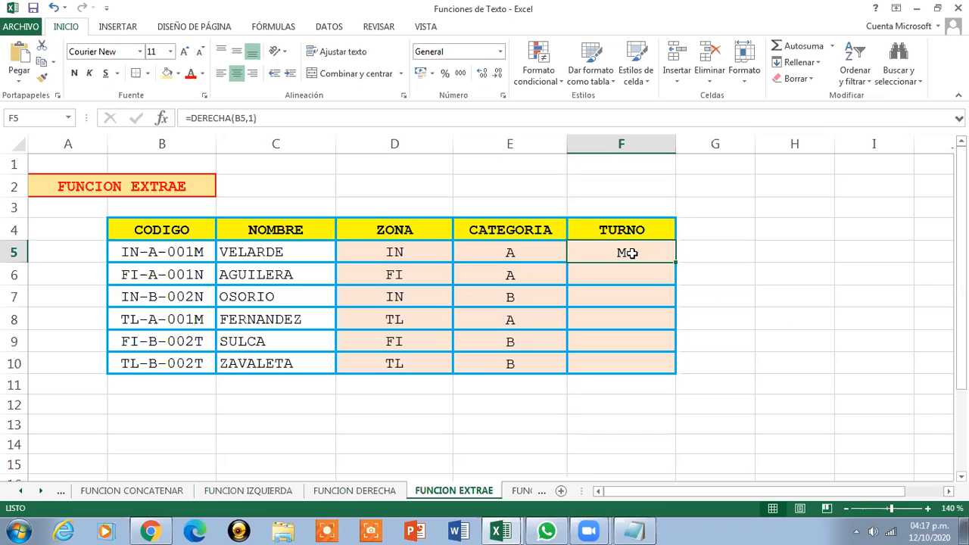
click(296, 118)
key(BackSpace)
key(BackSpace)
key(BackSpace)
key(BackSpace)
key(BackSpace)
key(BackSpace)
key(BackSpace)
key(BackSpace)
key(BackSpace)
key(BackSpace)
key(BackSpace)
key(BackSpace)
key(BackSpace)
key(BackSpace)
key(Escape)
key(Delete)
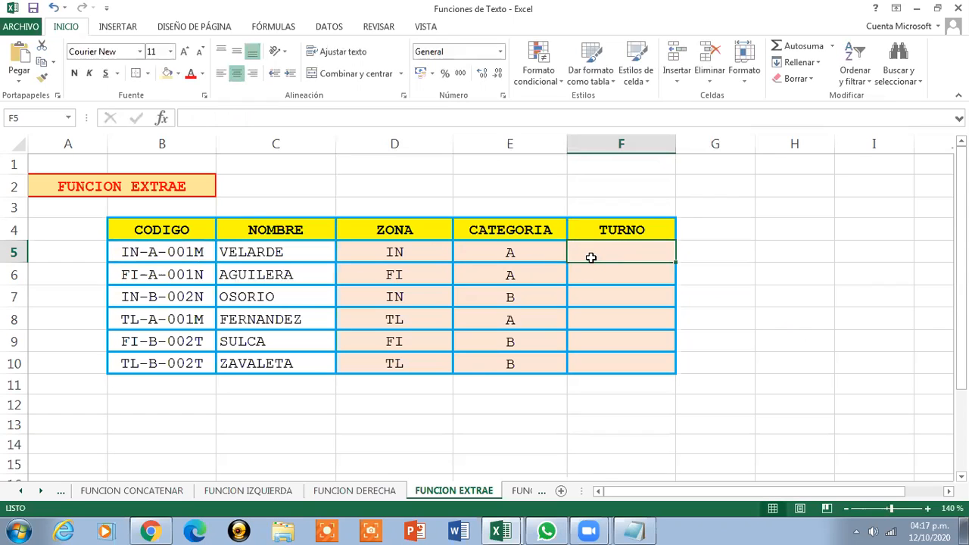
Enter =DERECHA(B5,4) in F5 and fill it down through F10
text(=DERECHA)
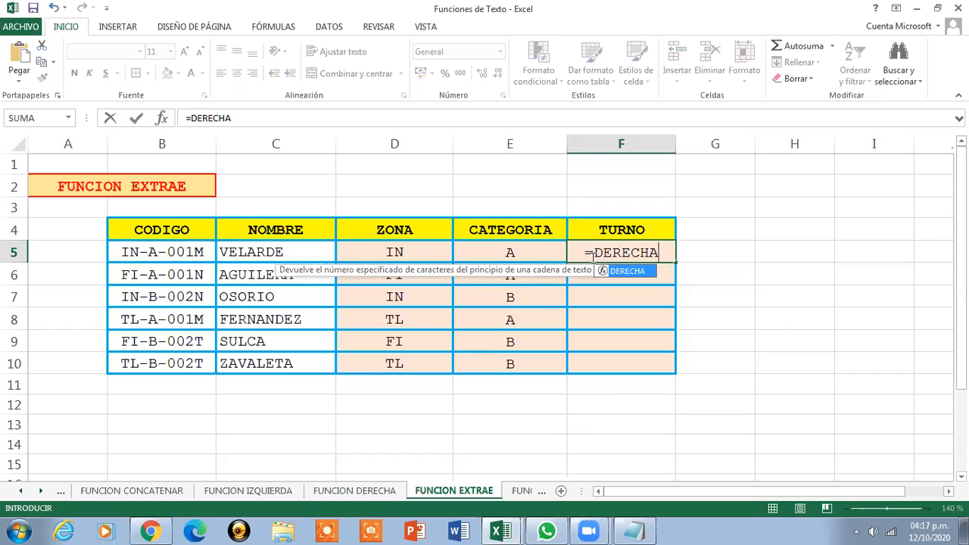
text(()
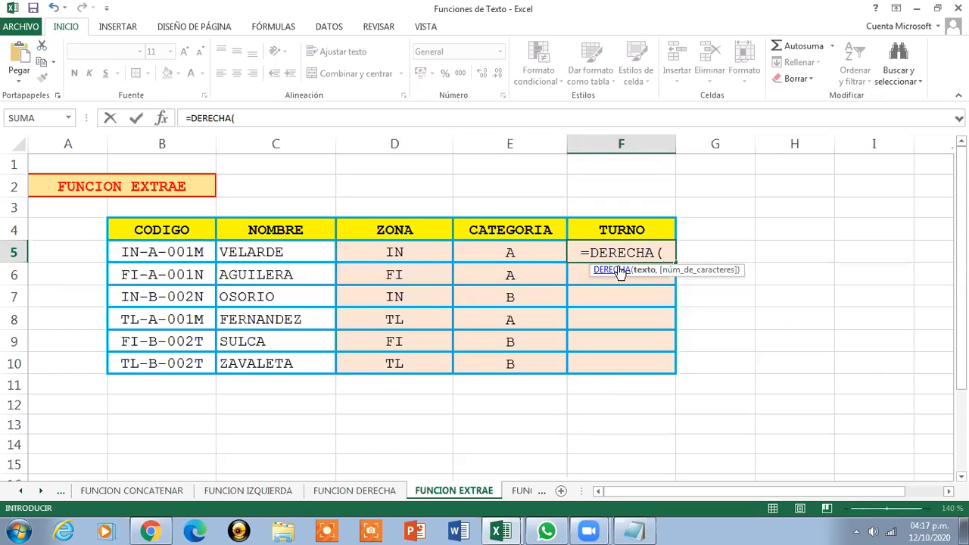
key(Left)
key(Left)
key(Left)
key(Left)
text(,)
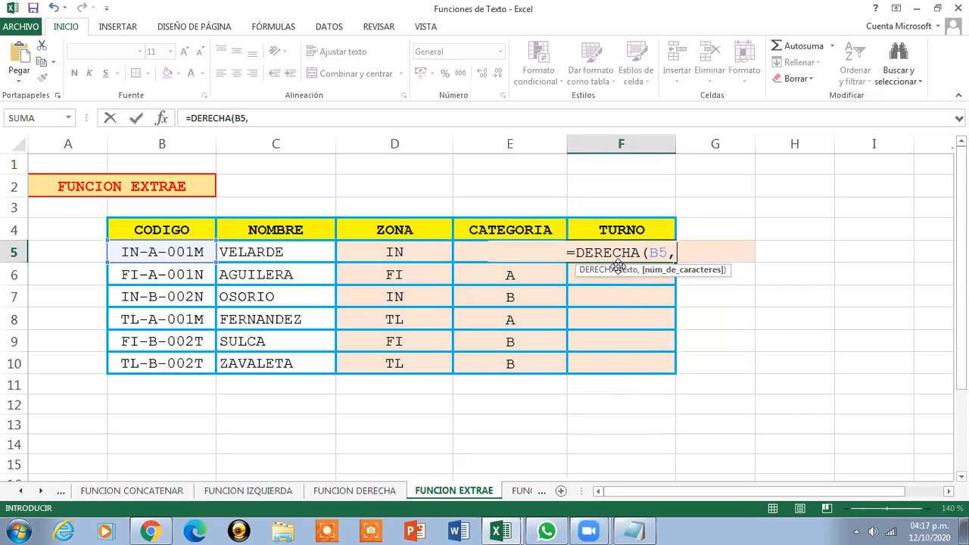
text(4))
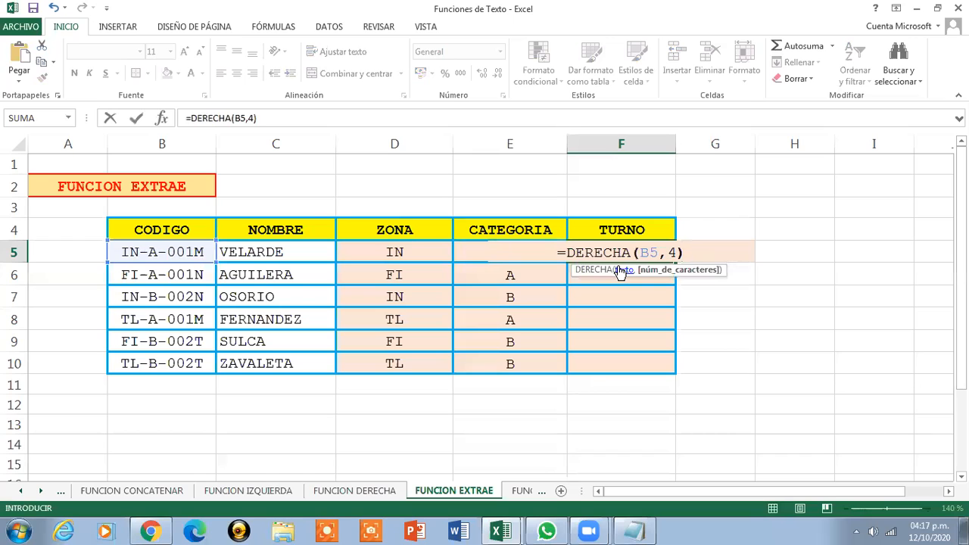
key(Return)
click(618, 251)
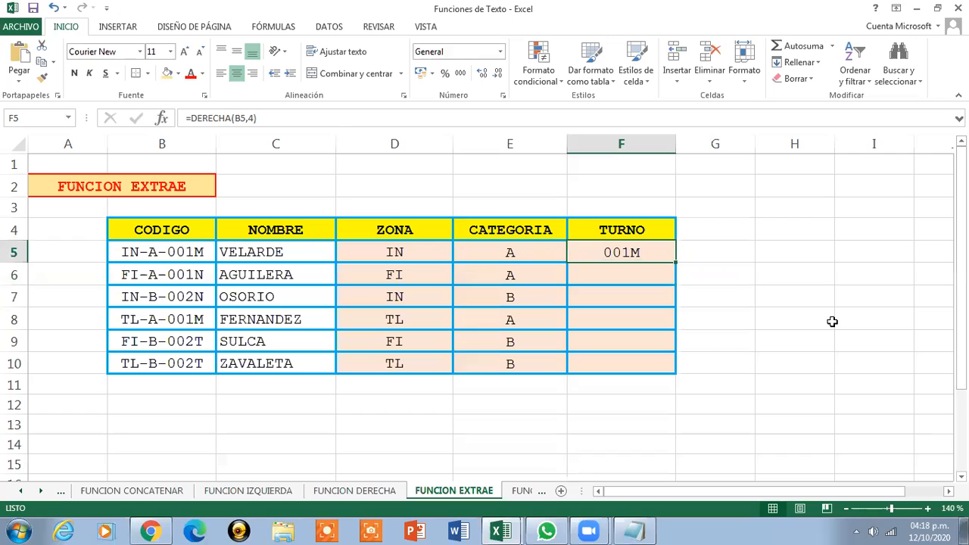
drag(676, 262, 675, 373)
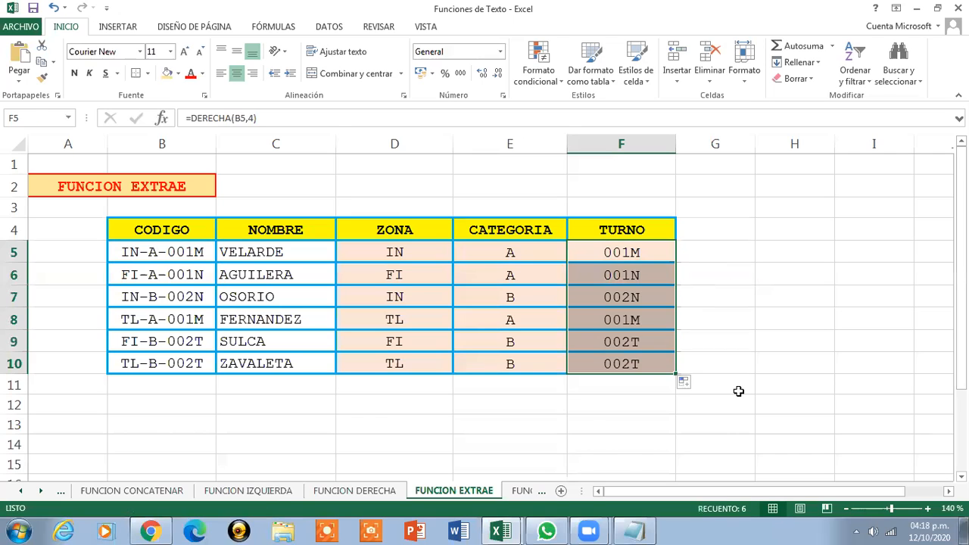
Change the F5 formula to =DERECHA(B5,1) and fill it down through F10
click(595, 253)
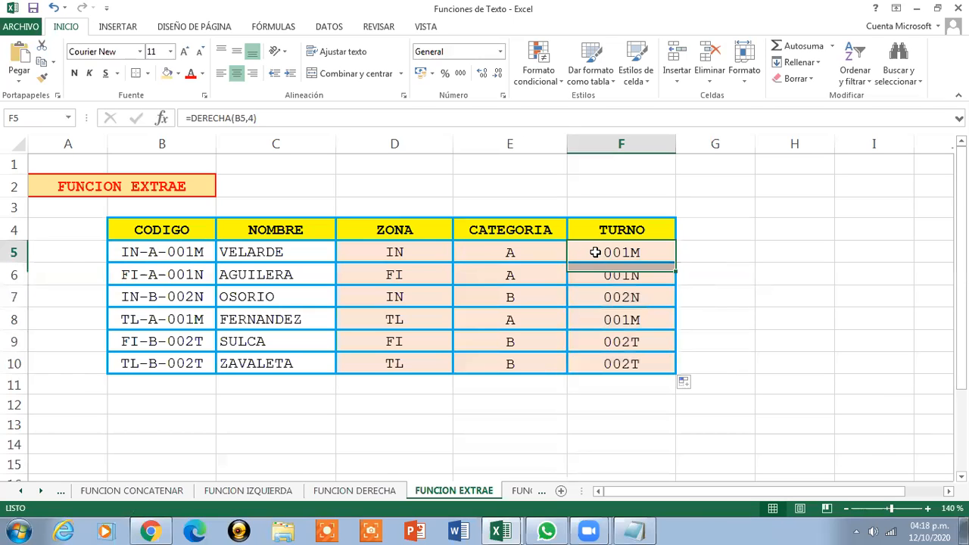
click(254, 118)
key(BackSpace)
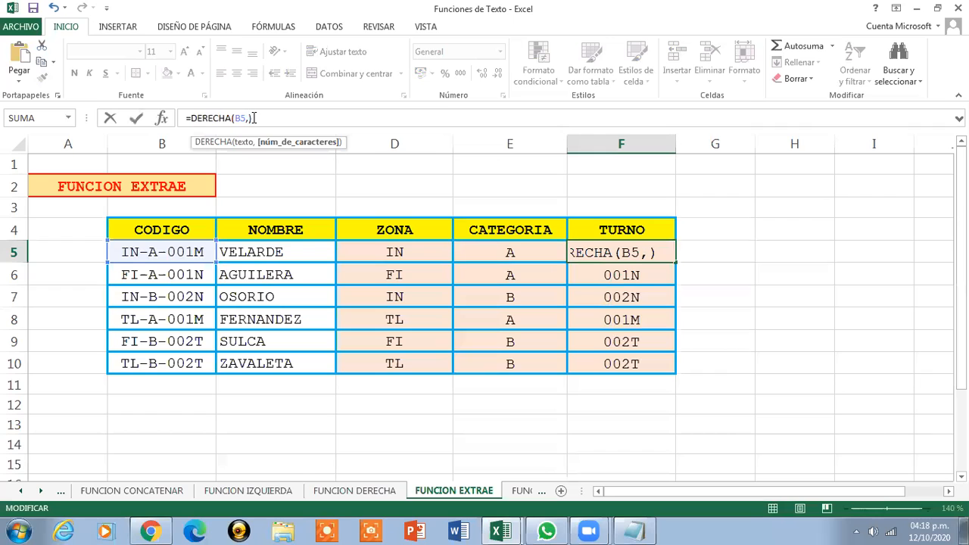
text(1)
key(Return)
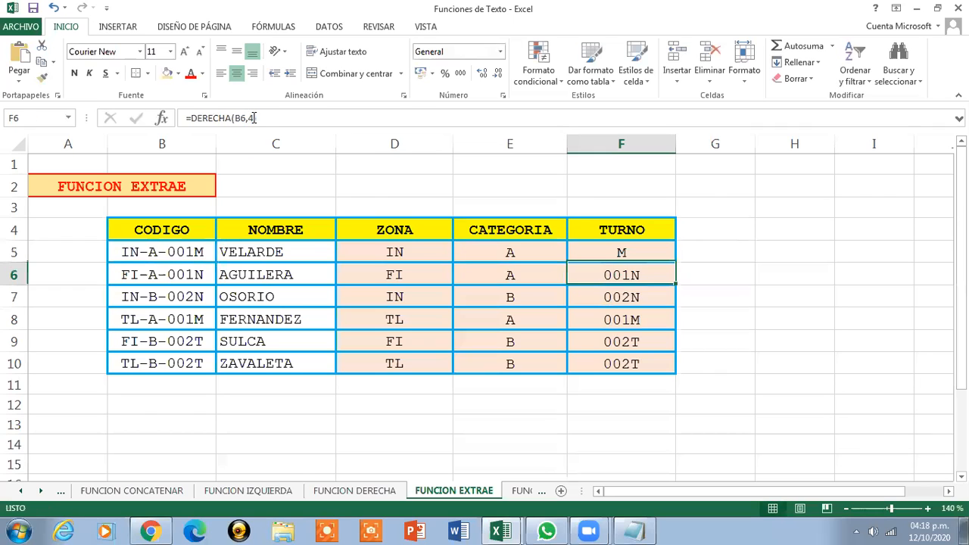
click(594, 254)
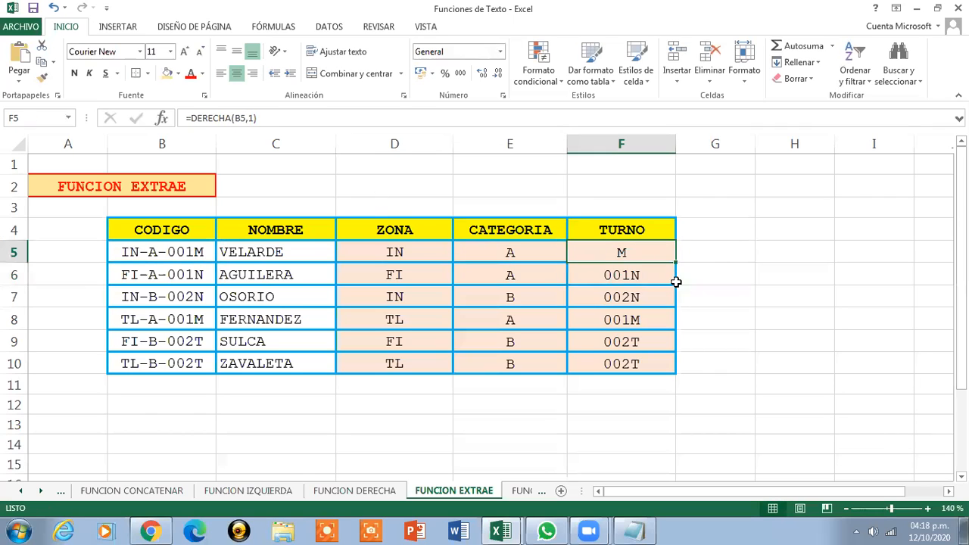
drag(674, 263, 671, 372)
click(660, 251)
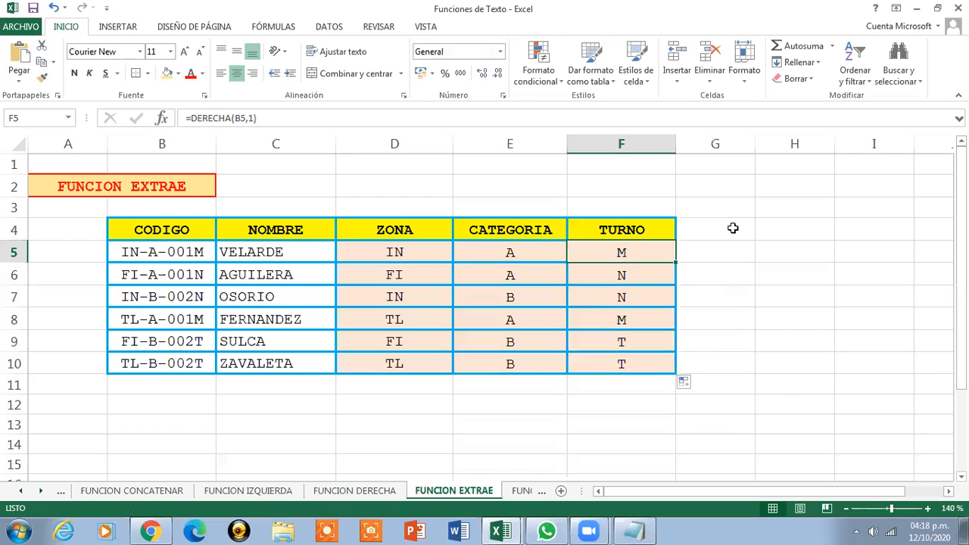
click(74, 189)
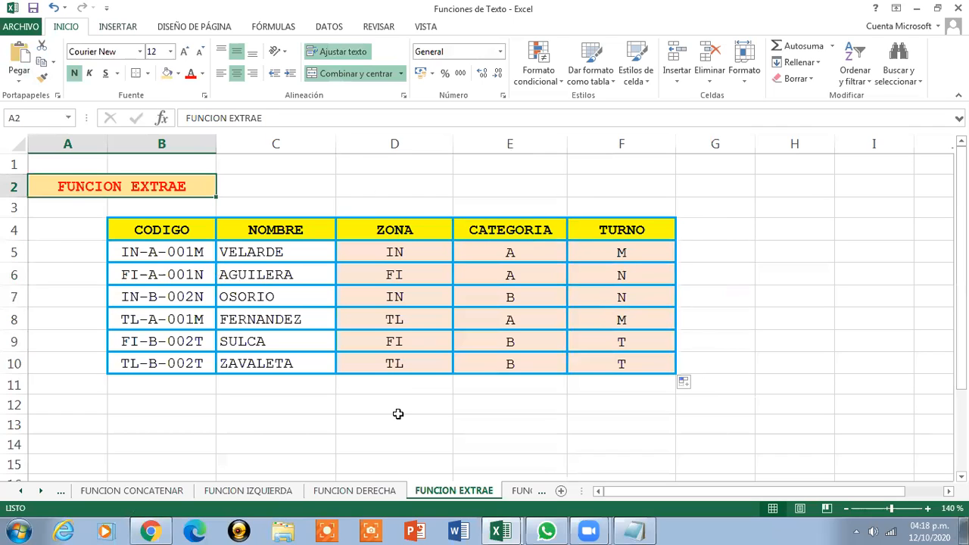